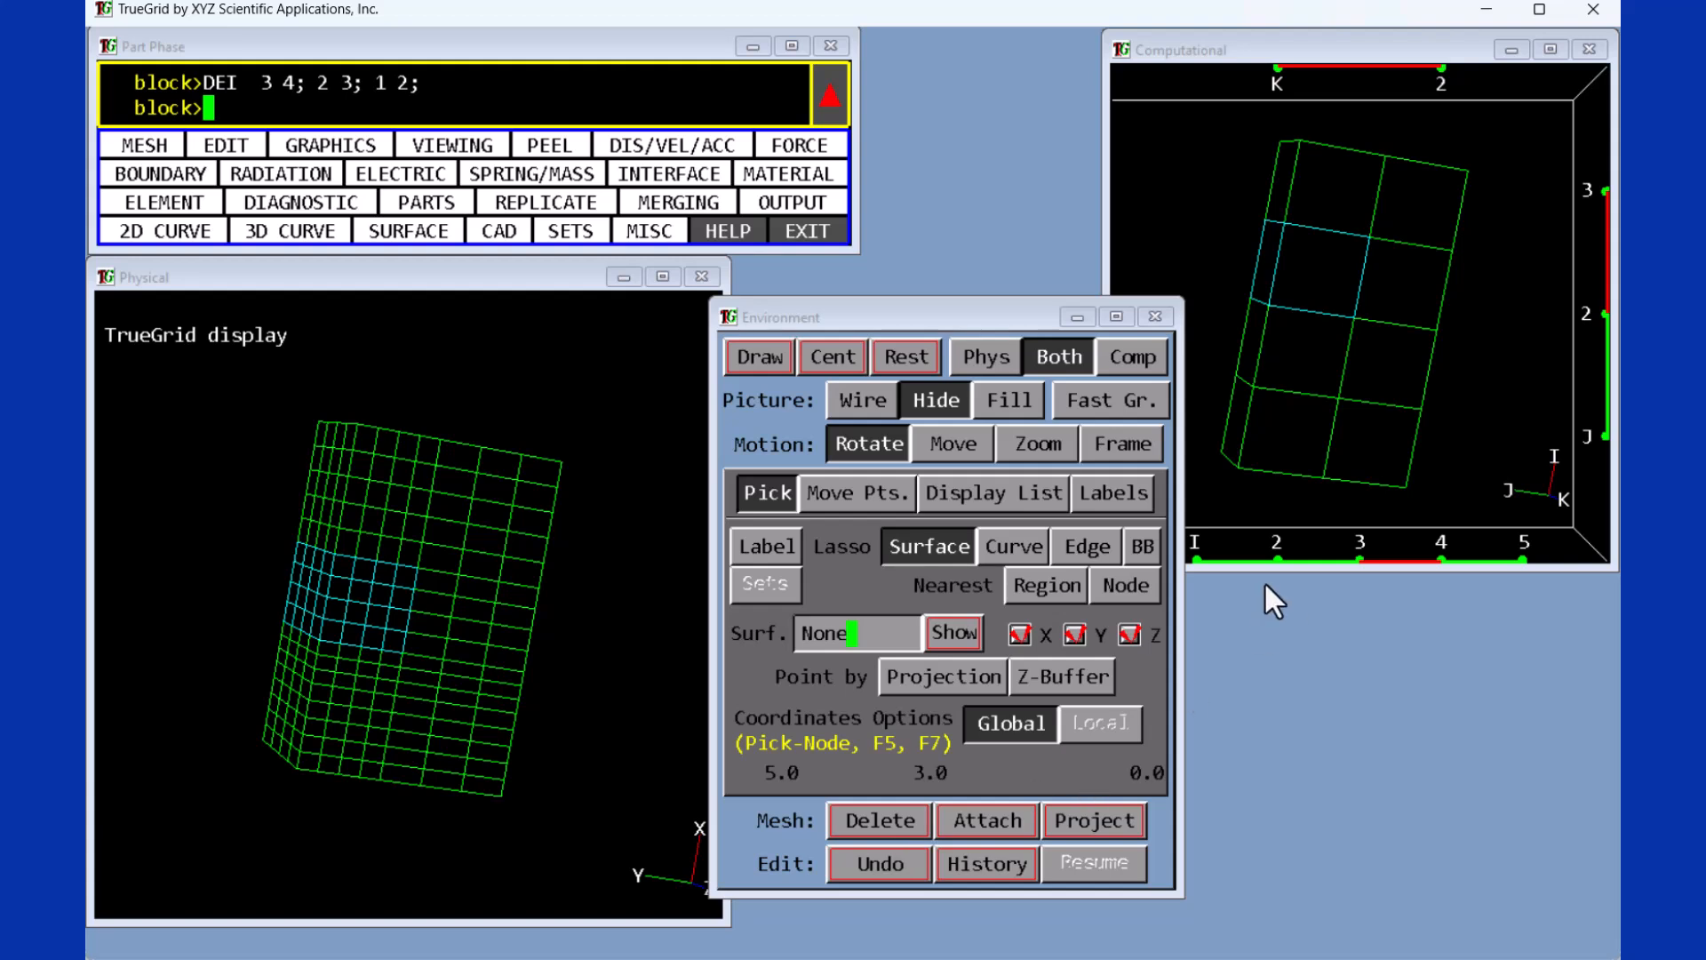
- Build a compound mesh selection from intervals and single indices along the I, J and K index bars
left_click_drag(1211, 558, 1523, 557)
left_click(1604, 375)
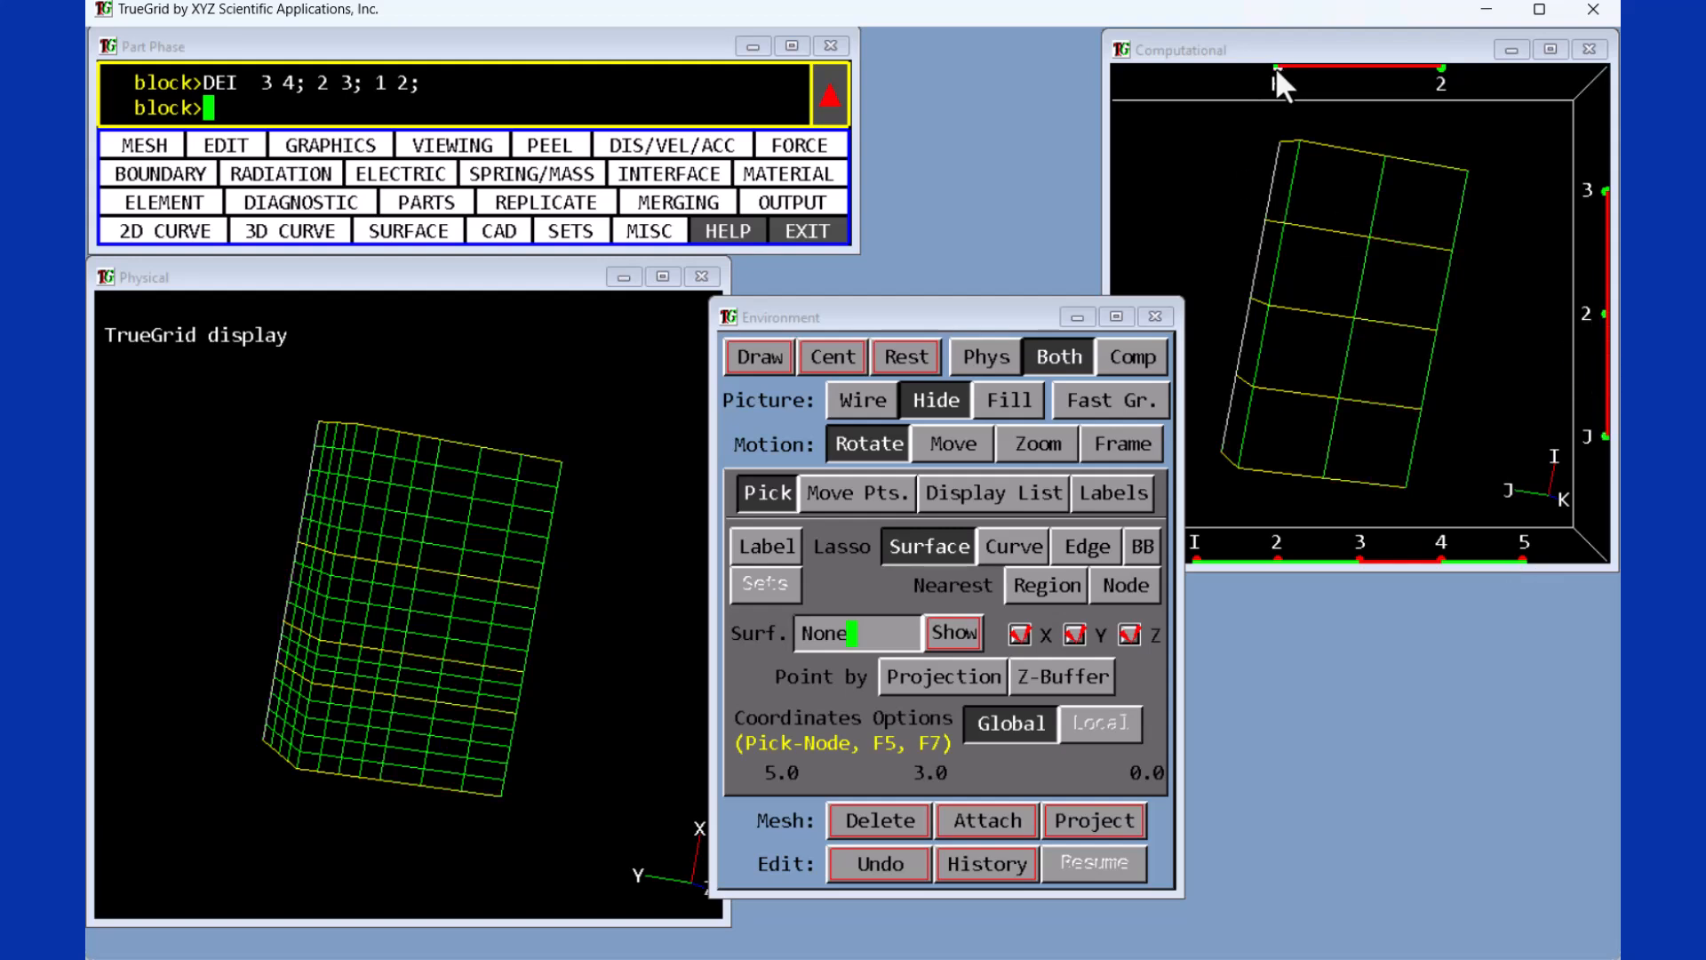
left_click_drag(1277, 66, 1418, 71)
left_click(1441, 69)
left_click(1603, 190)
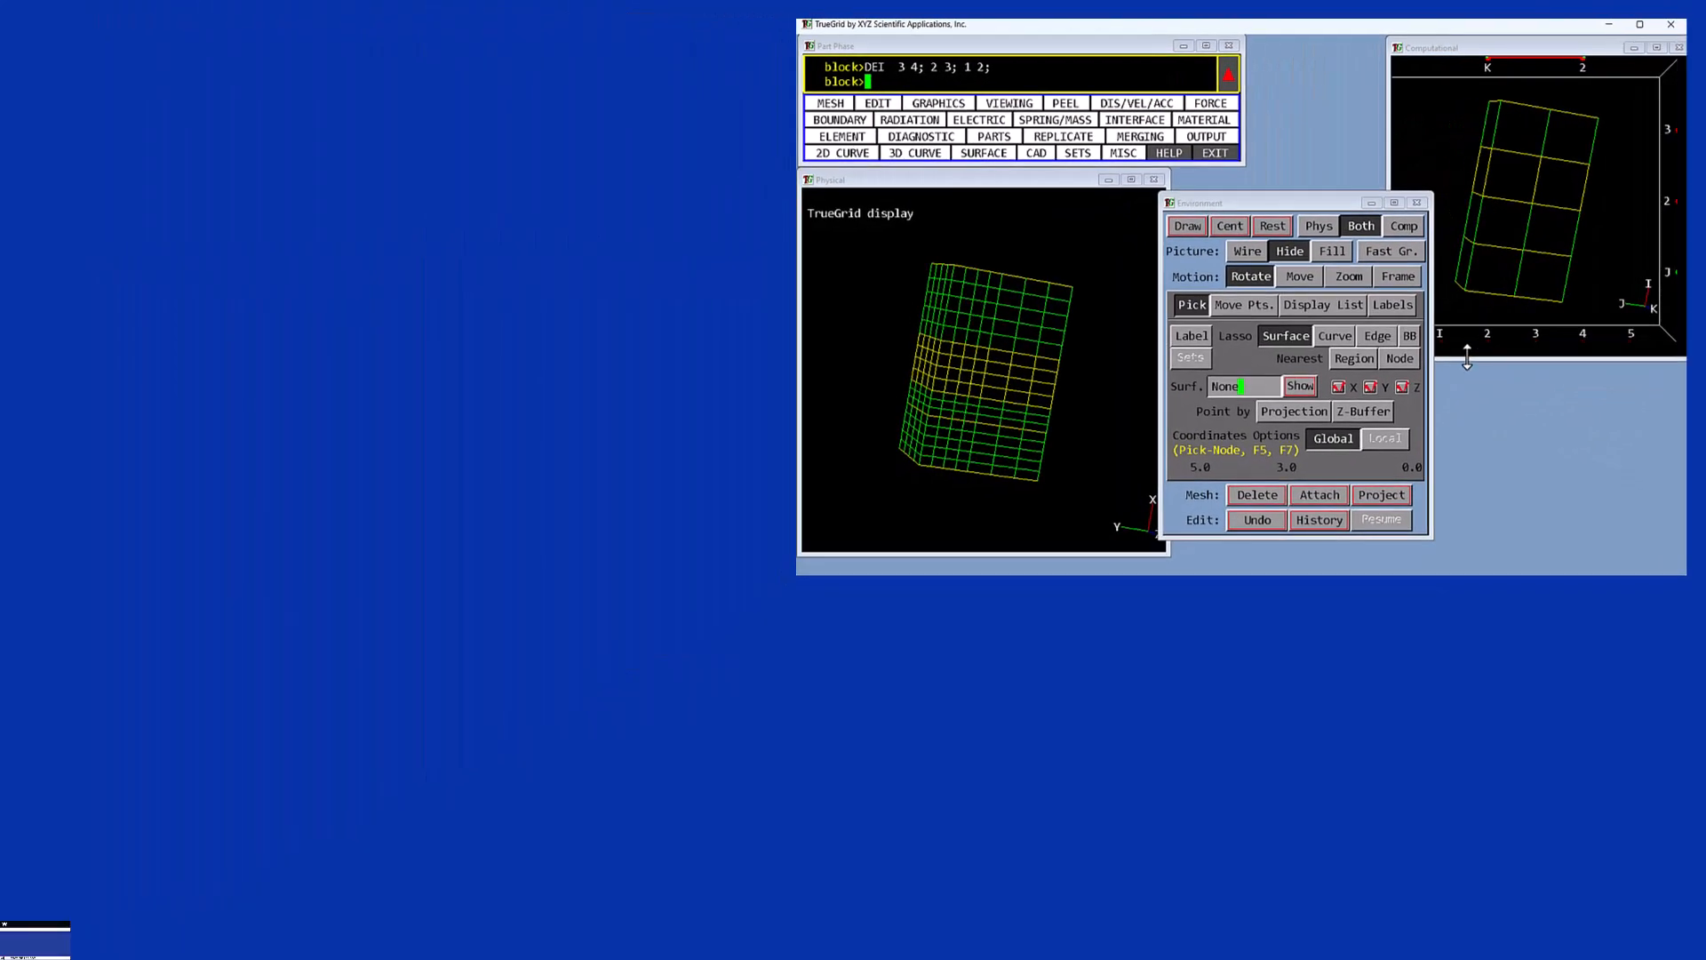
- Apply the delete to index region -1 -2 0 -3 -4 0 -5; 1 -2 -3; -1 -2; and clear the selection
left_click_drag(1431, 363, 1458, 363)
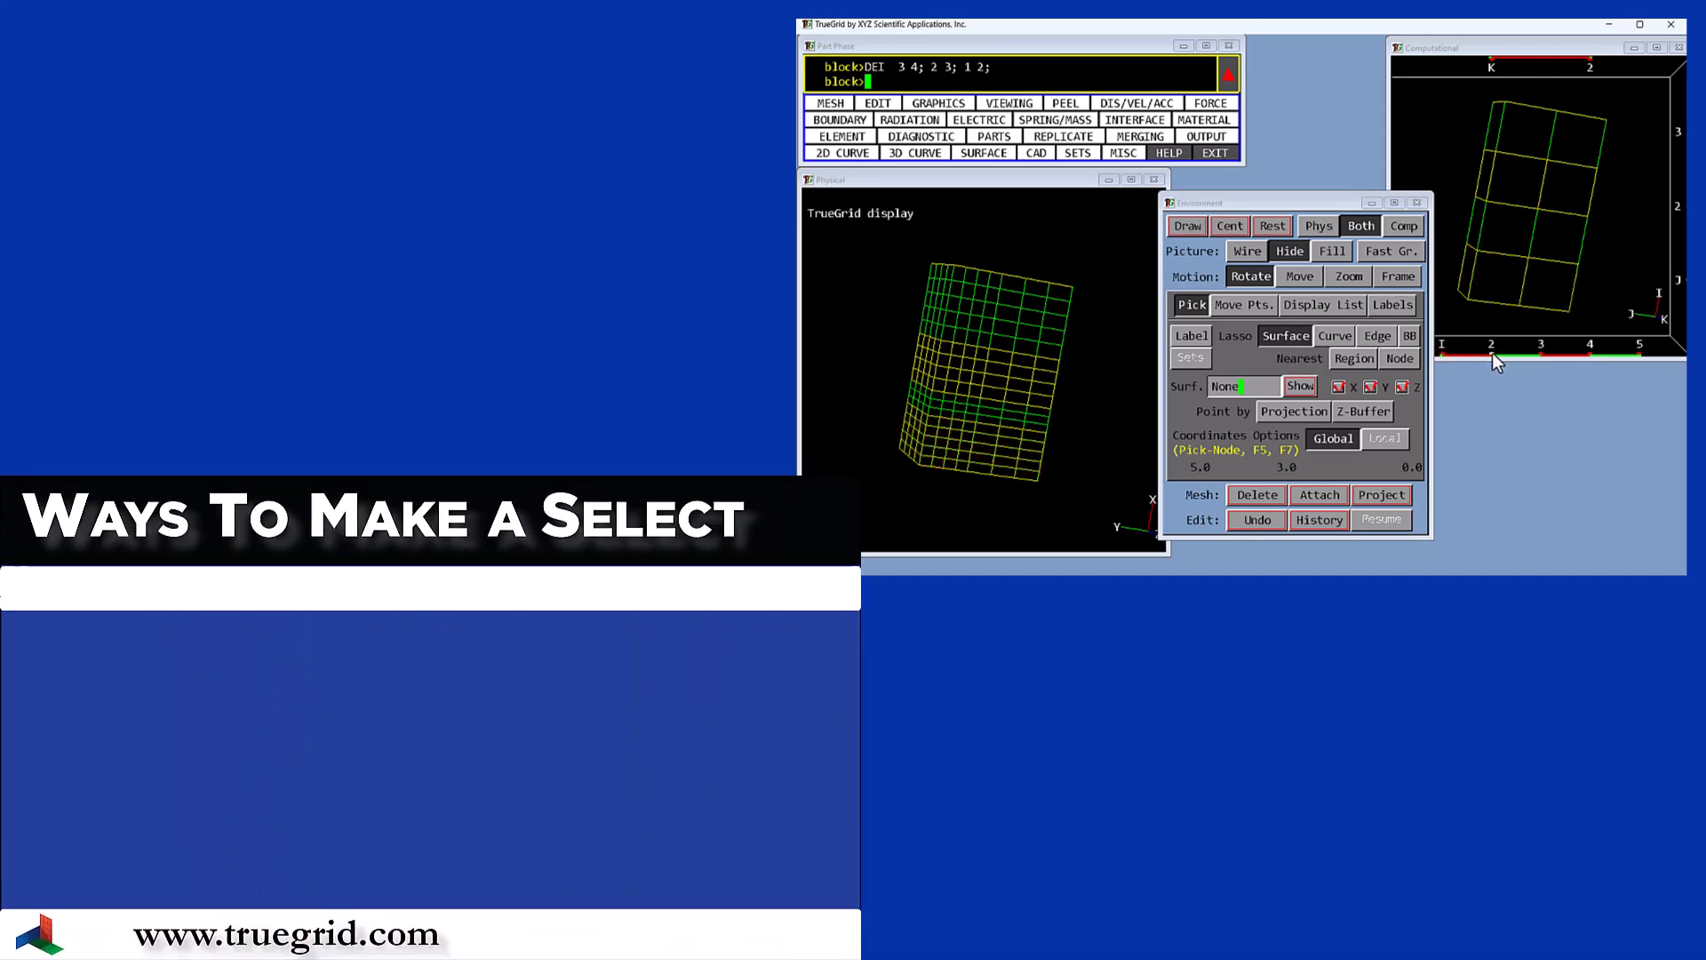
middle_click_drag(1471, 325, 1433, 346)
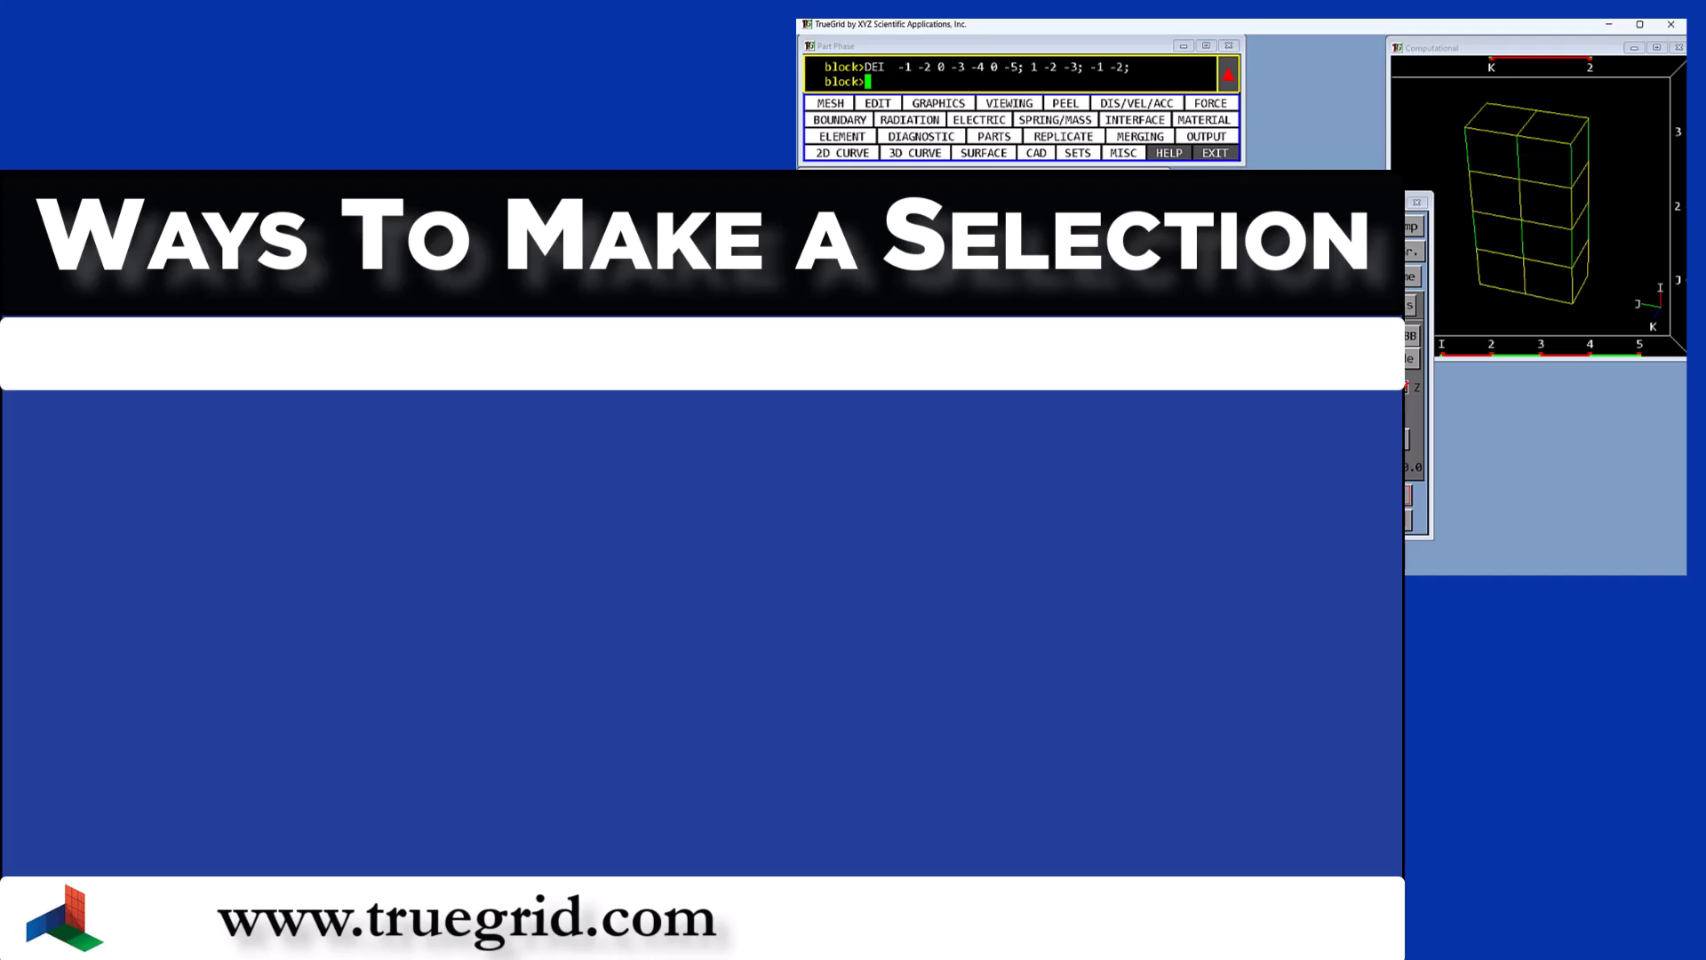
mouse_move(1546, 204)
middle_mouse_down()
mouse_move(1502, 231)
mouse_move(1542, 200)
middle_mouse_up()
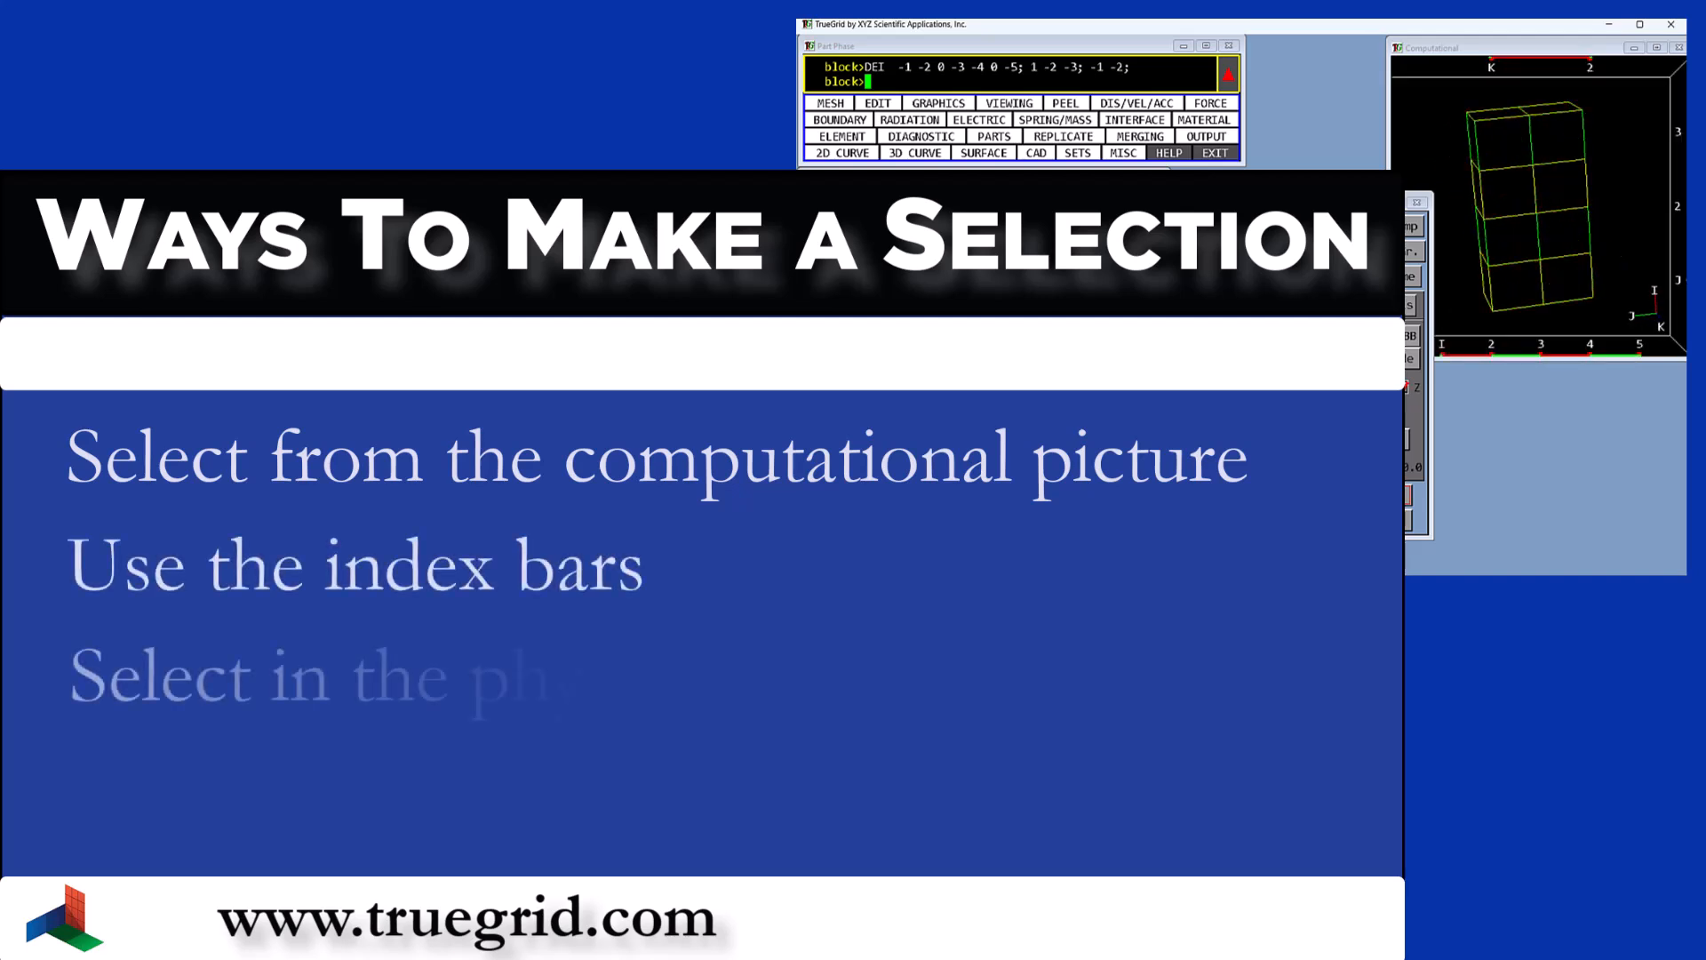
key("F2")
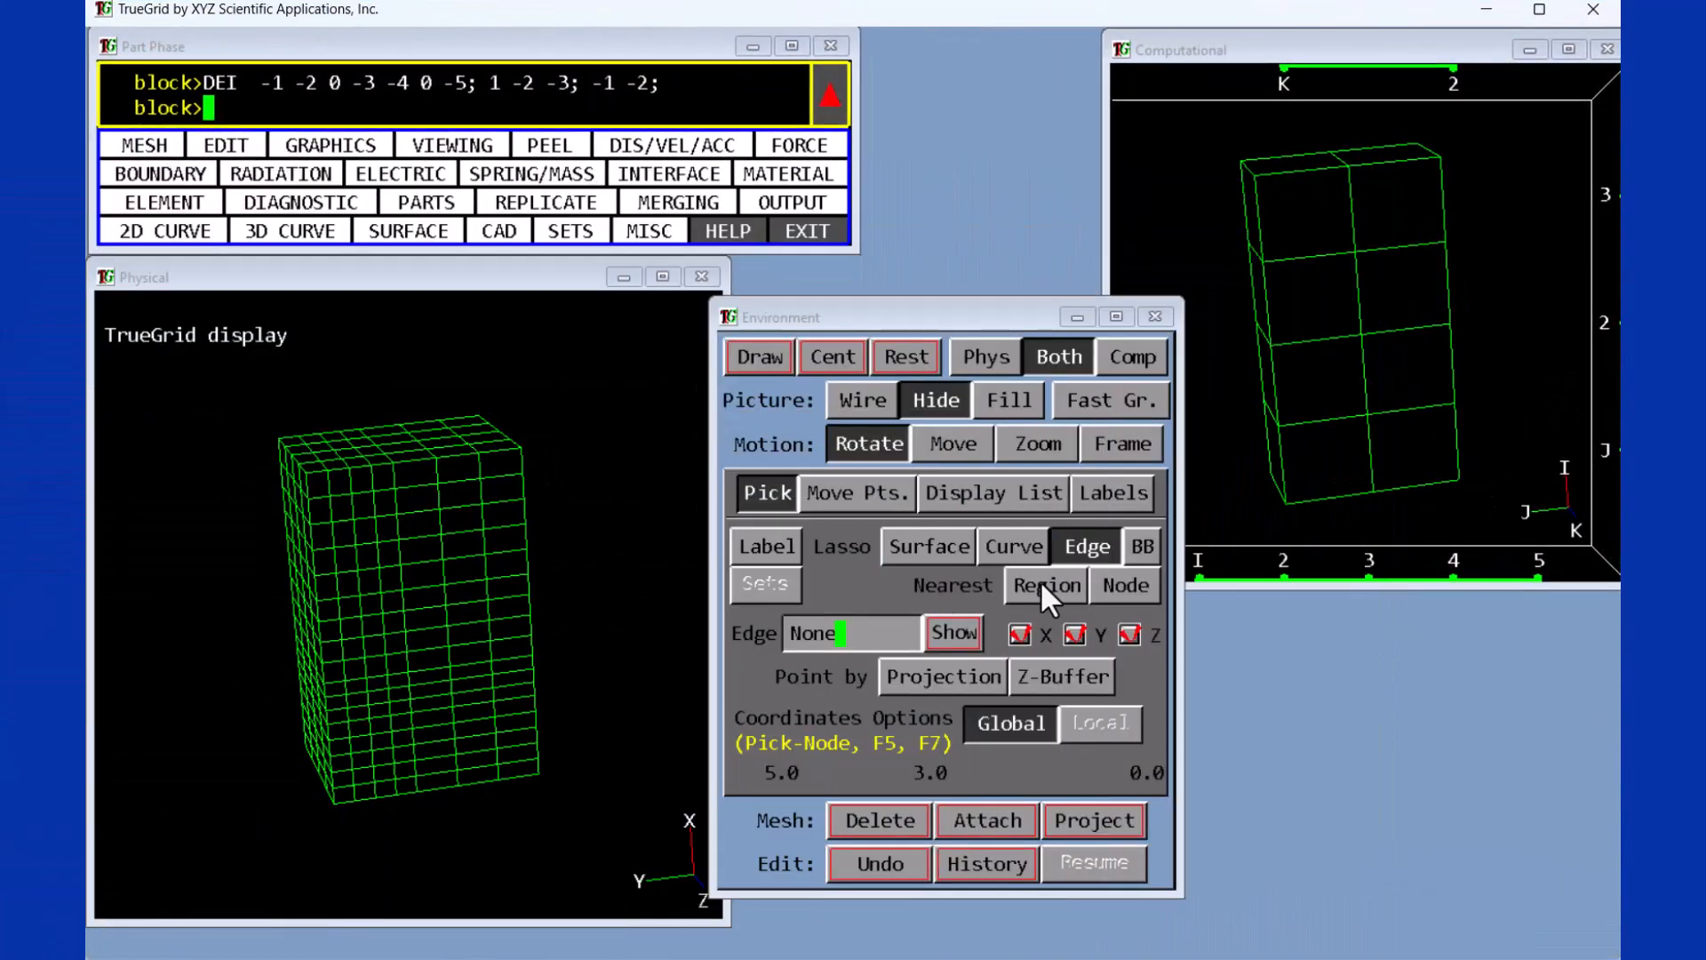
- Set picking to the nearest region and select face region 3 1 2 5 3 2 on the physical mesh
left_click(1042, 583)
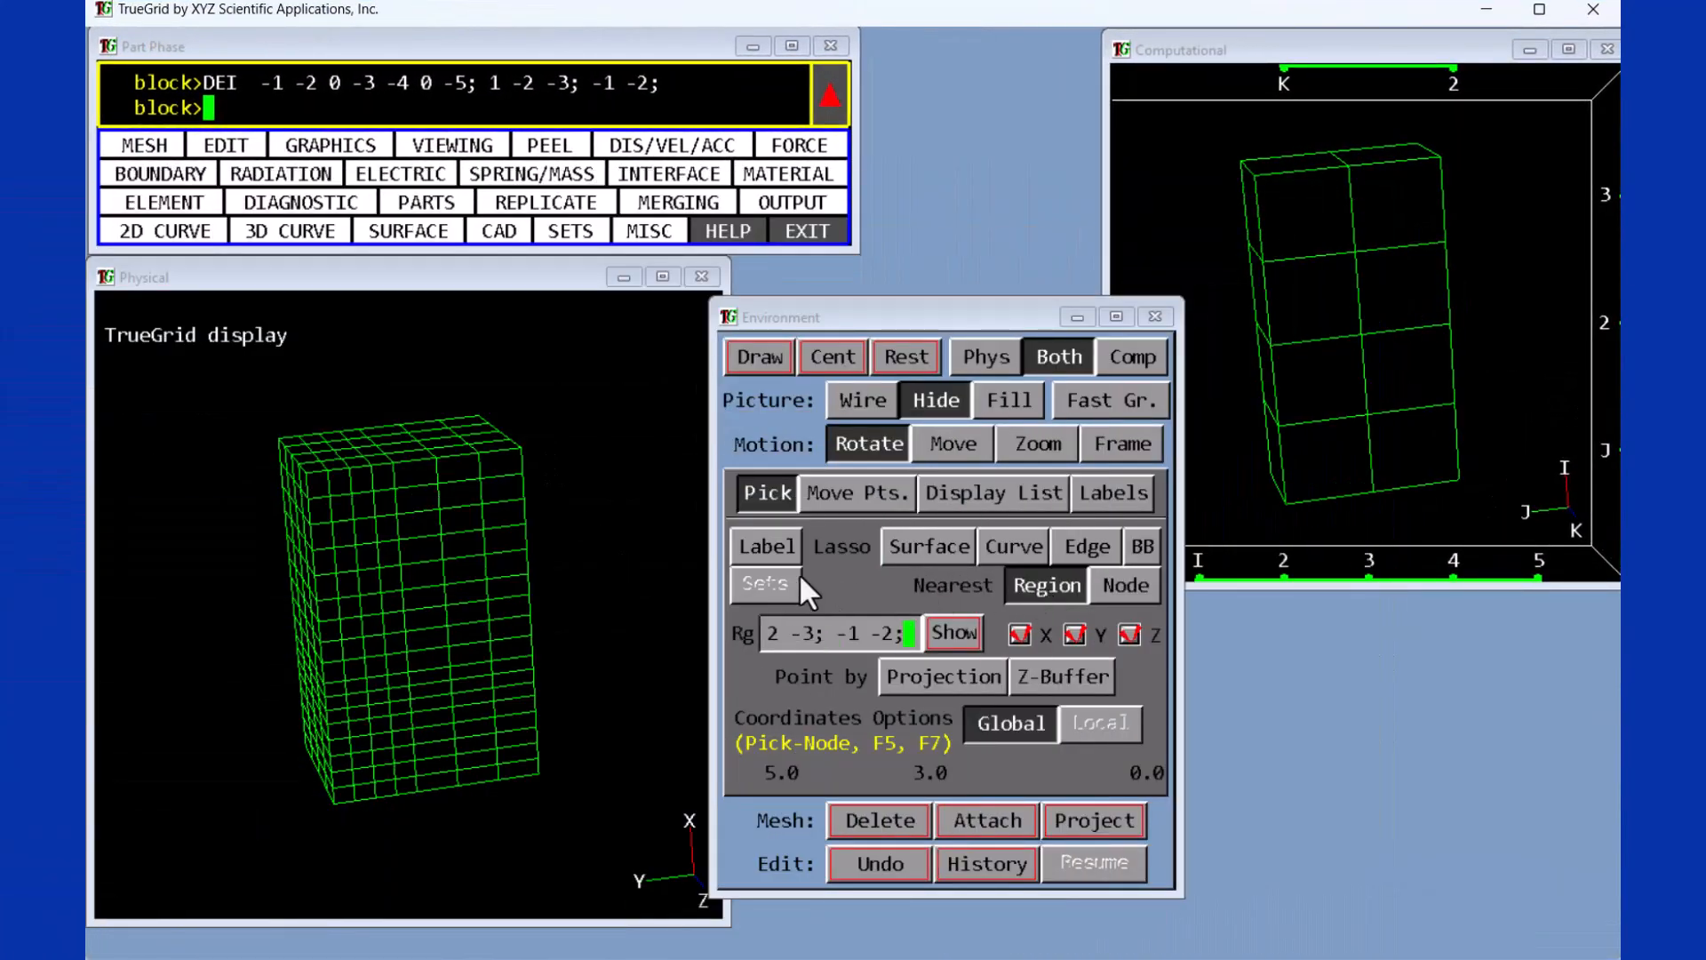
left_click_drag(321, 476, 510, 462)
left_click_drag(322, 498, 335, 705)
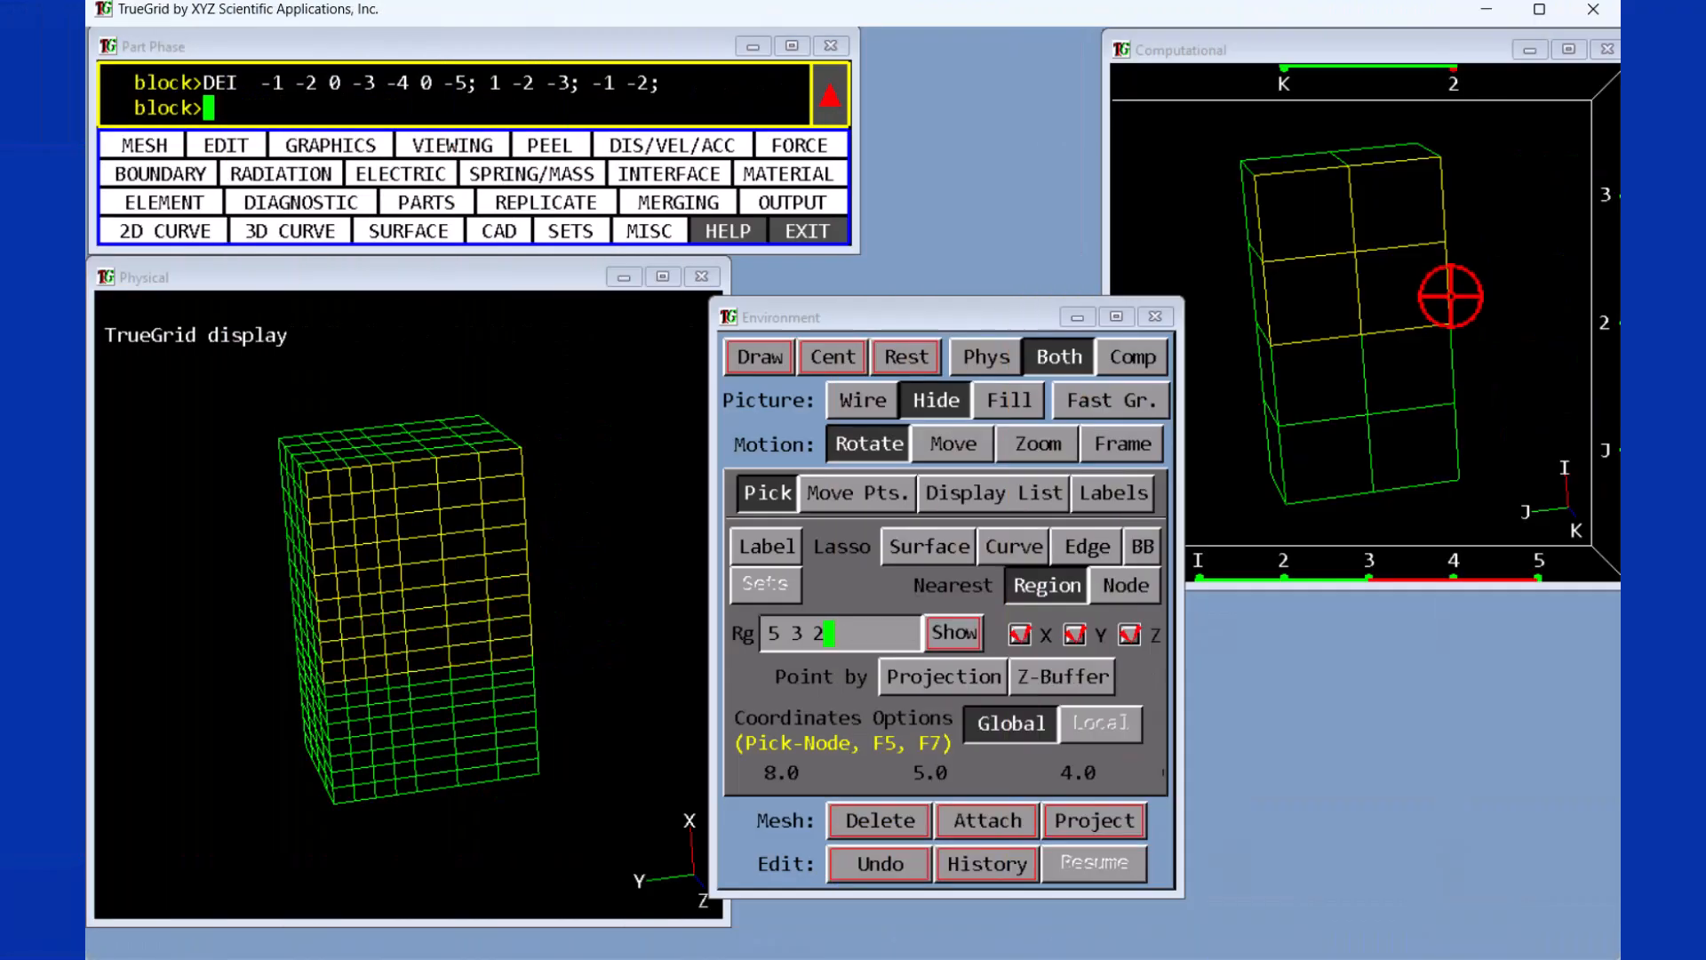
left_click_drag(1448, 296, 1439, 323)
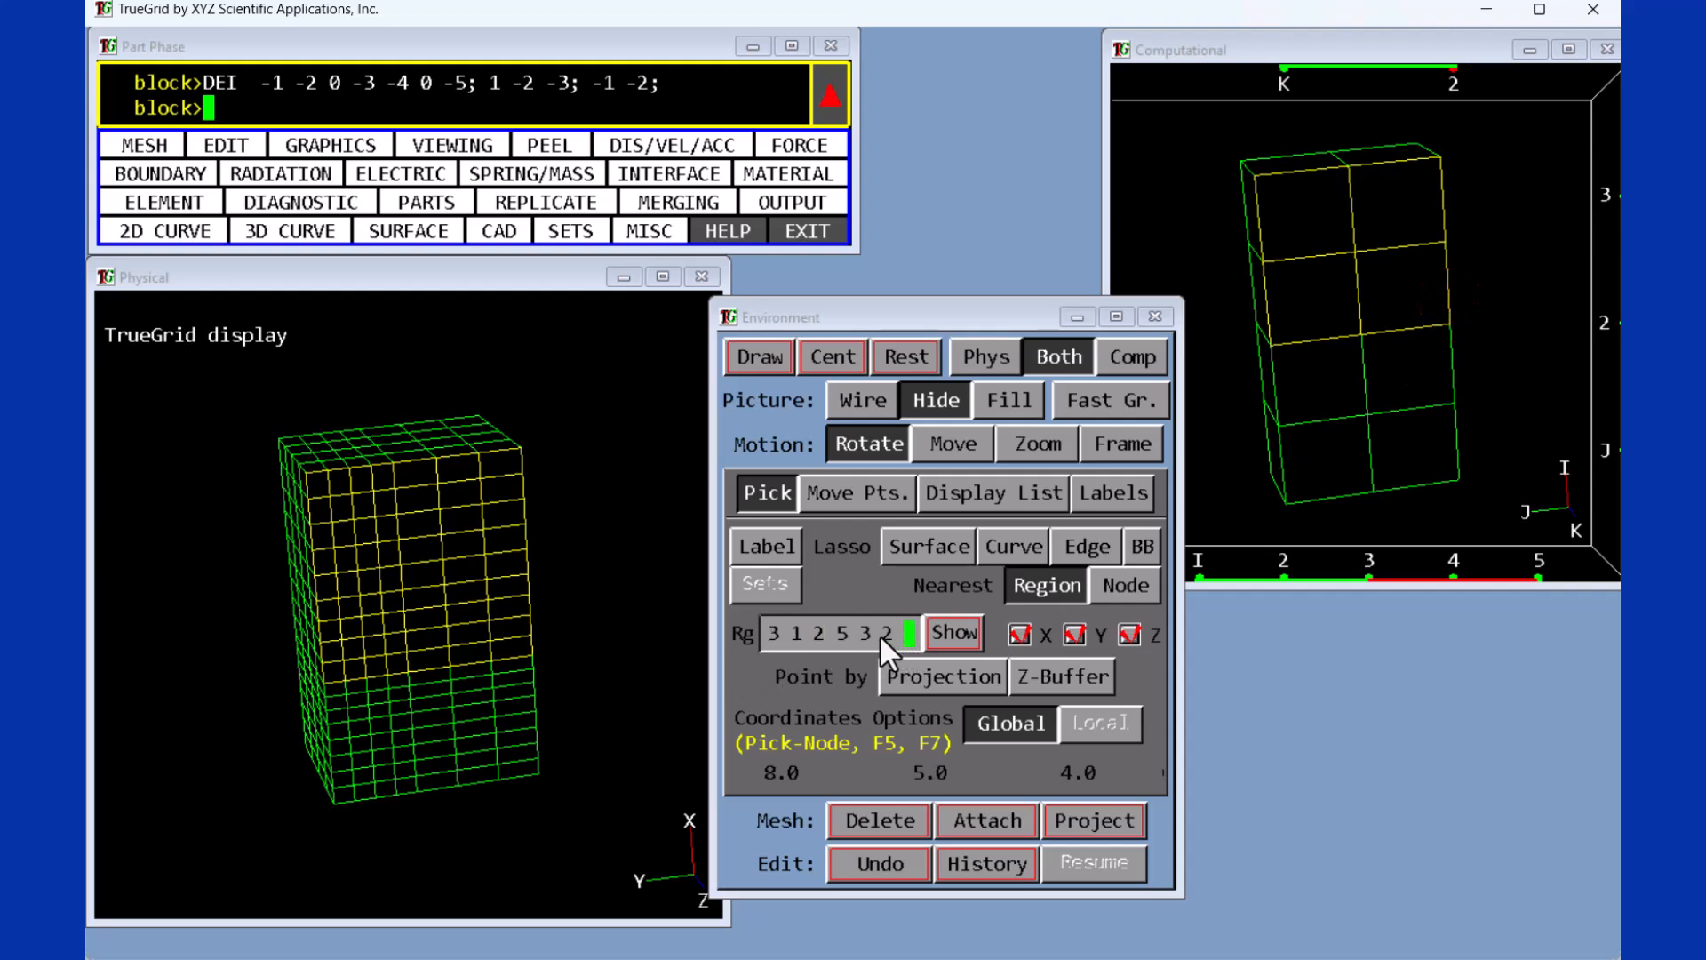
- Select vertex 2 1 2 2 1 2 and the upper edge 5 1 2 5 3 2 on the physical mesh
left_click(536, 729)
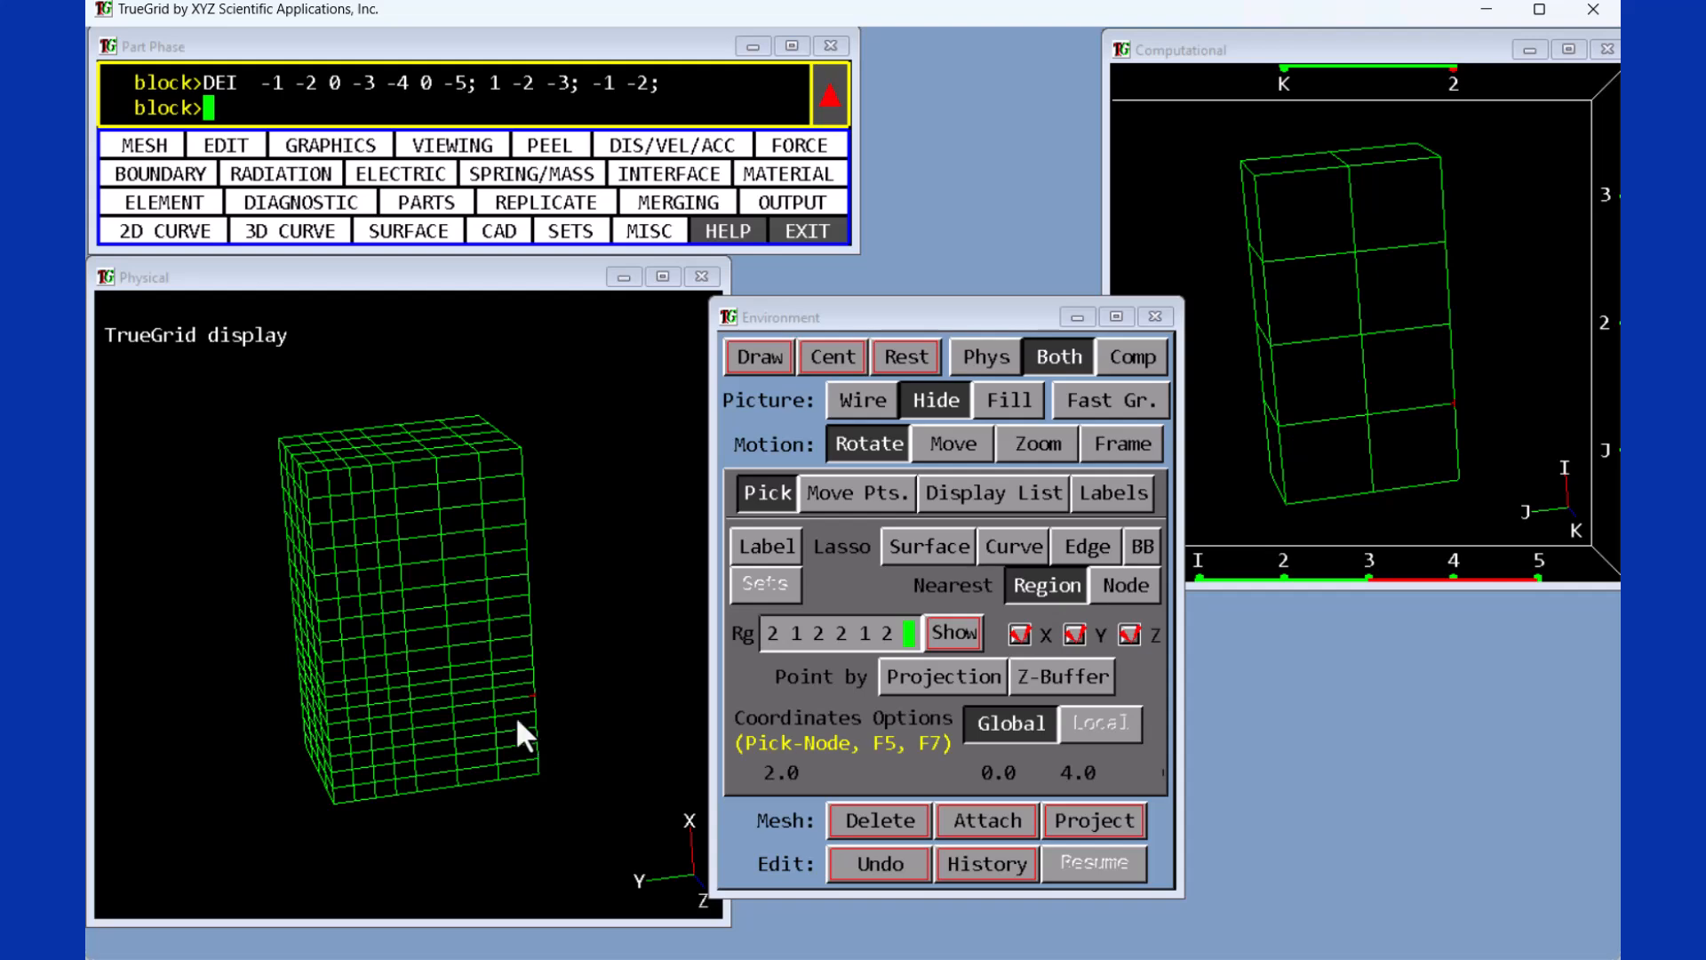
left_click(329, 717)
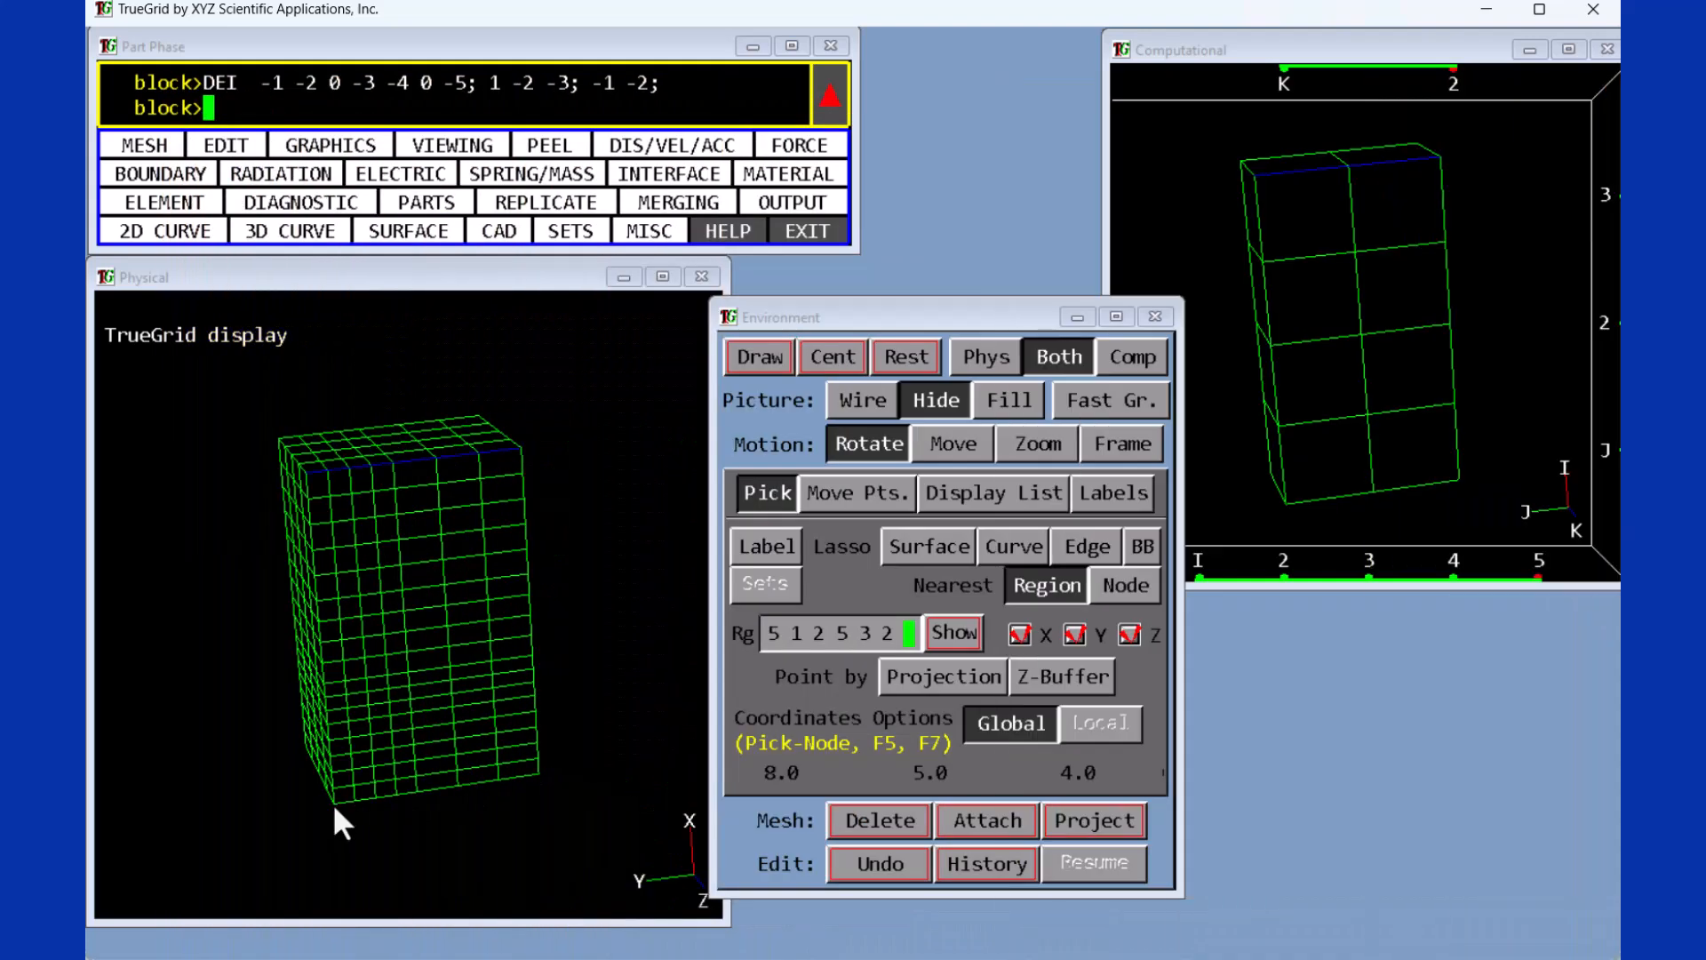
left_click(439, 658)
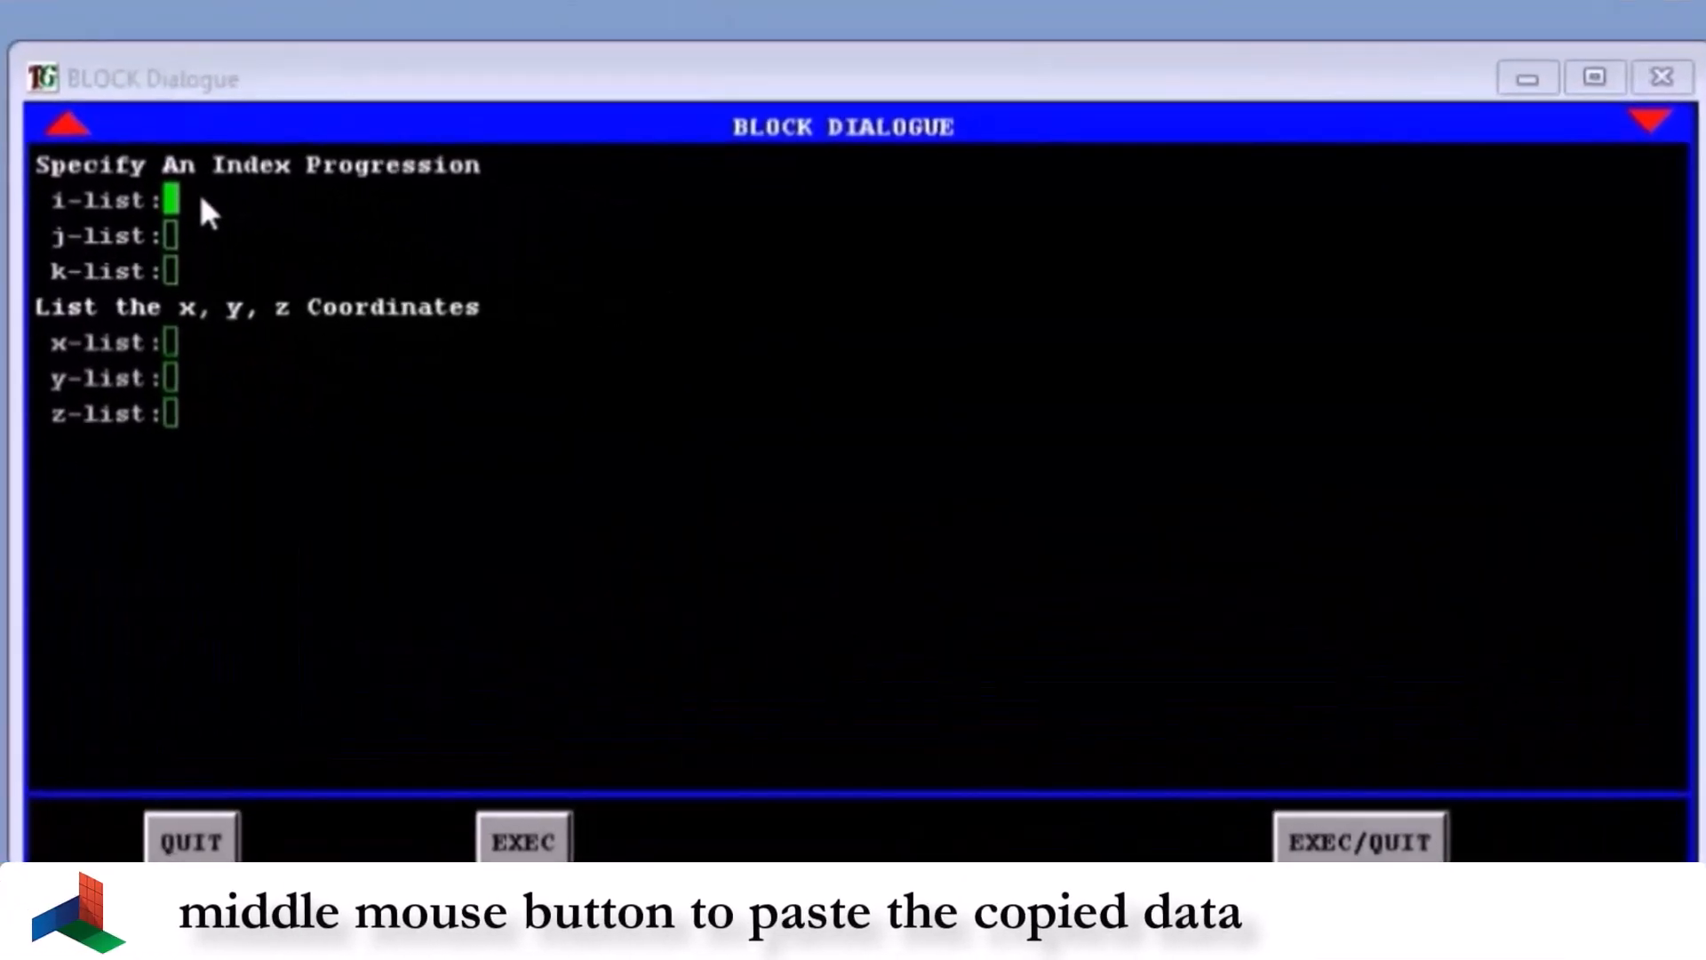
- Paste the copied data into the i-list of the block definition
middle_click(201, 203)
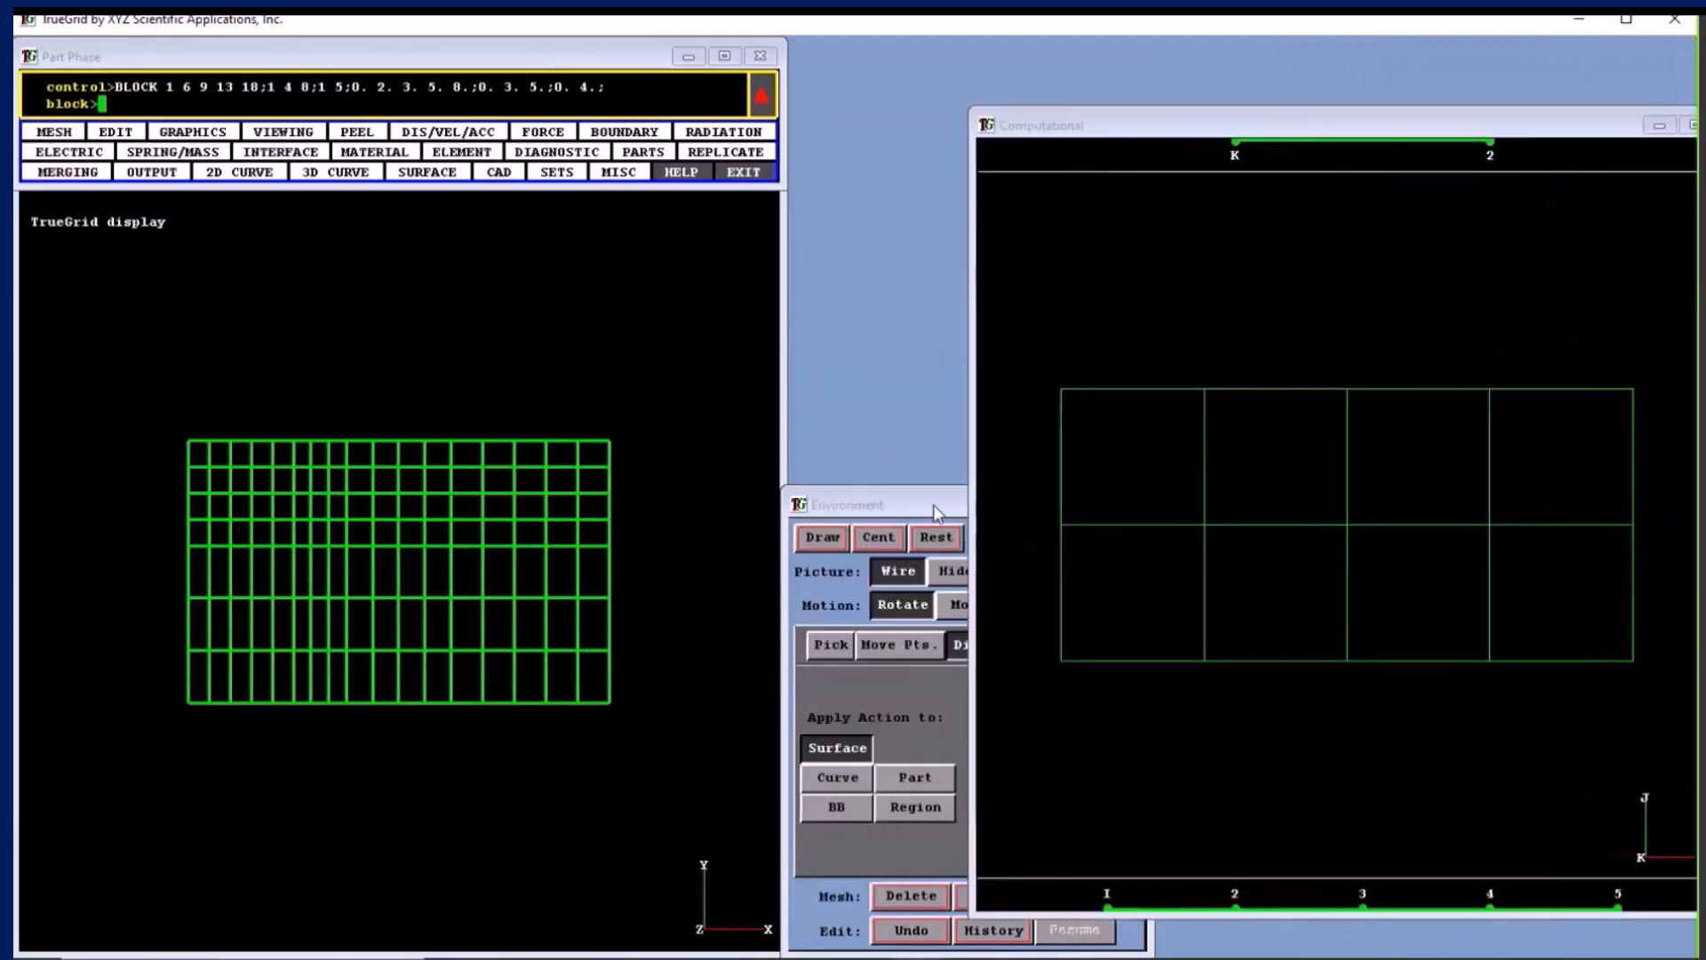
- Rearrange the Environment and Computational windows, rotate the computational block into a 3D view and set the picture mode to Hide
left_click_drag(935, 512, 444, 360)
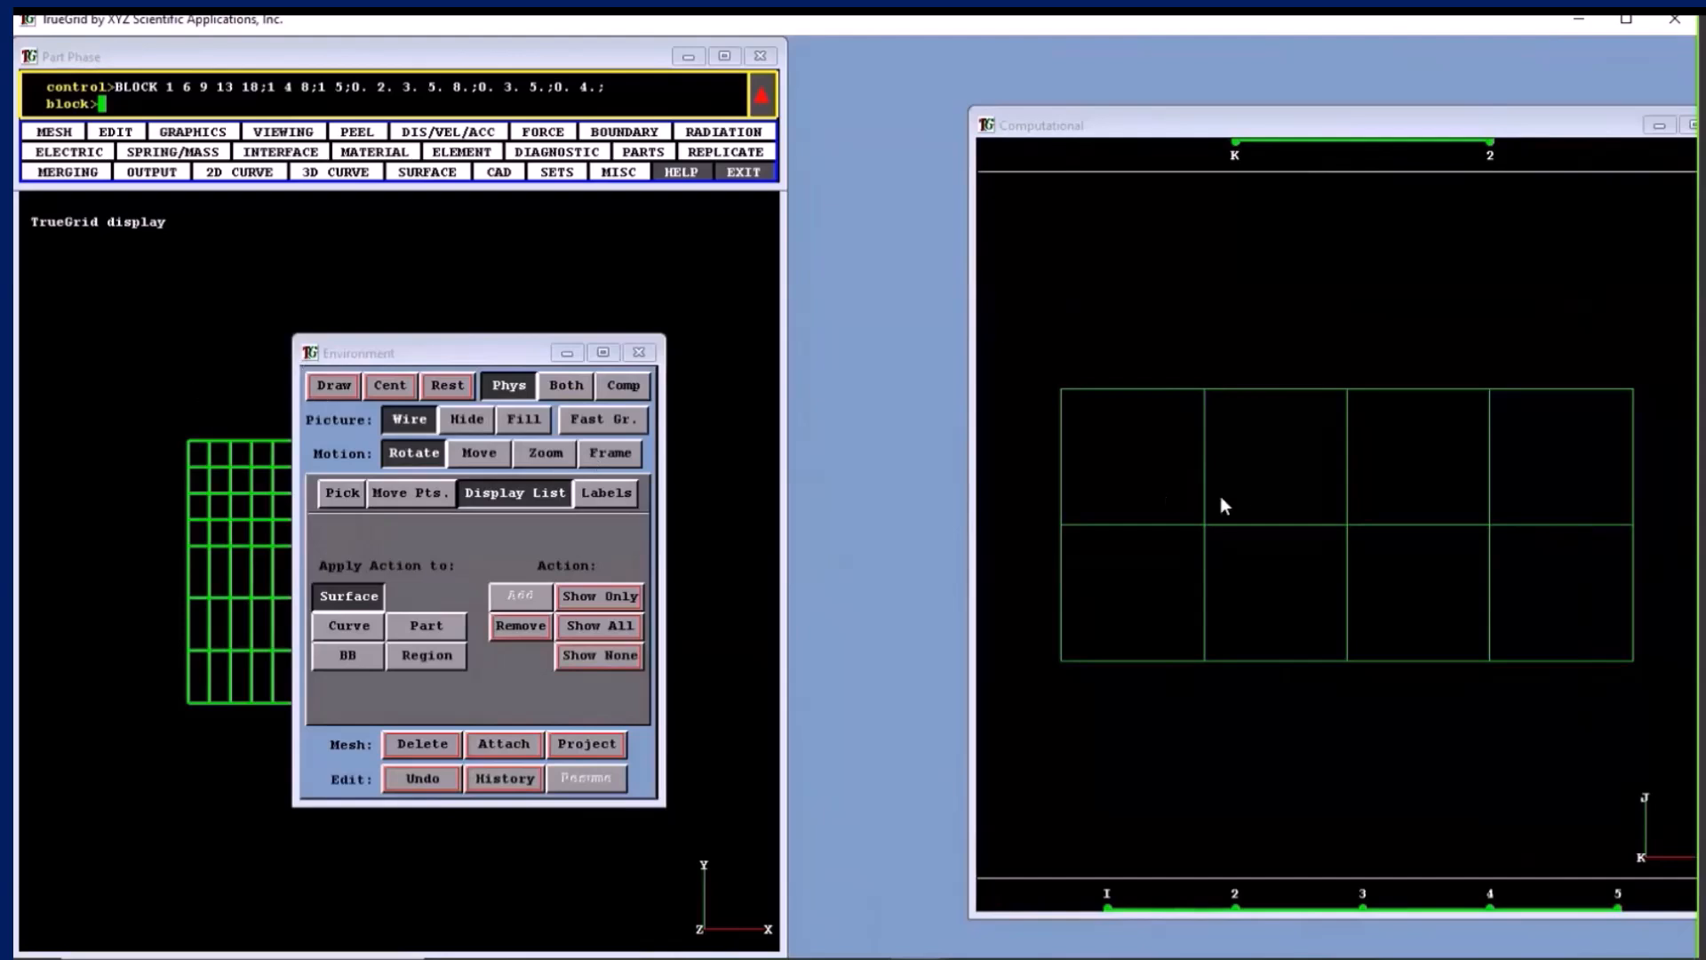
left_click_drag(1125, 334, 1293, 452)
middle_click_drag(1292, 443, 1292, 442)
middle_click_drag(1528, 573, 1498, 503)
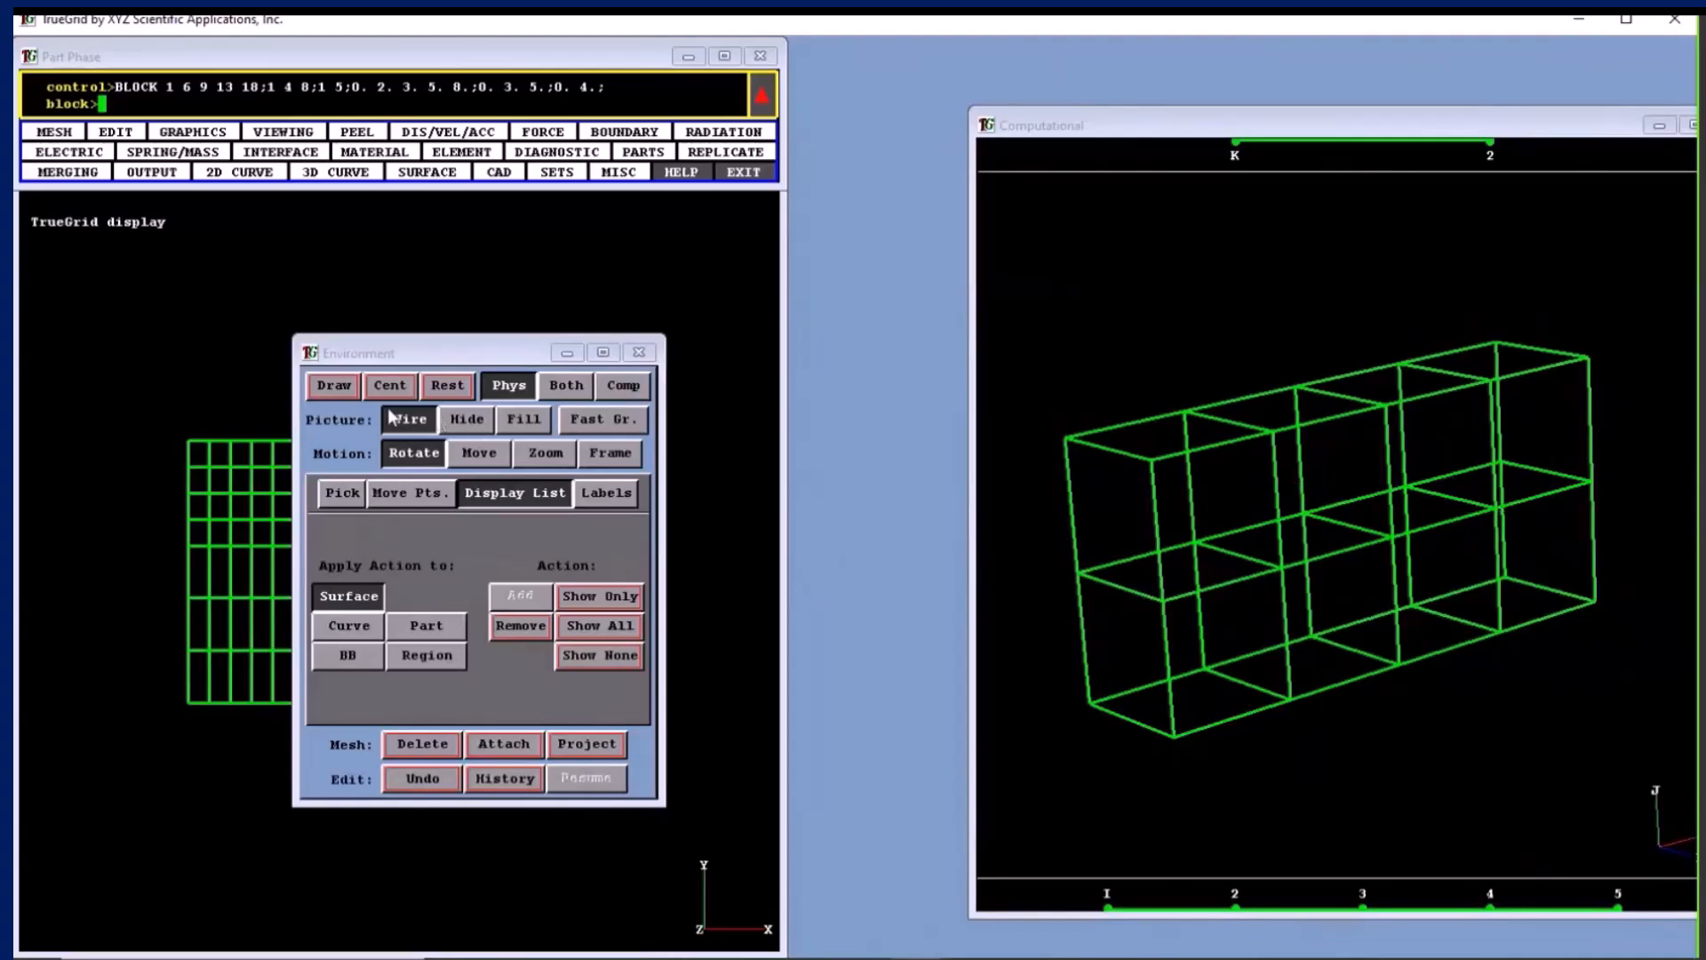
left_click(469, 421)
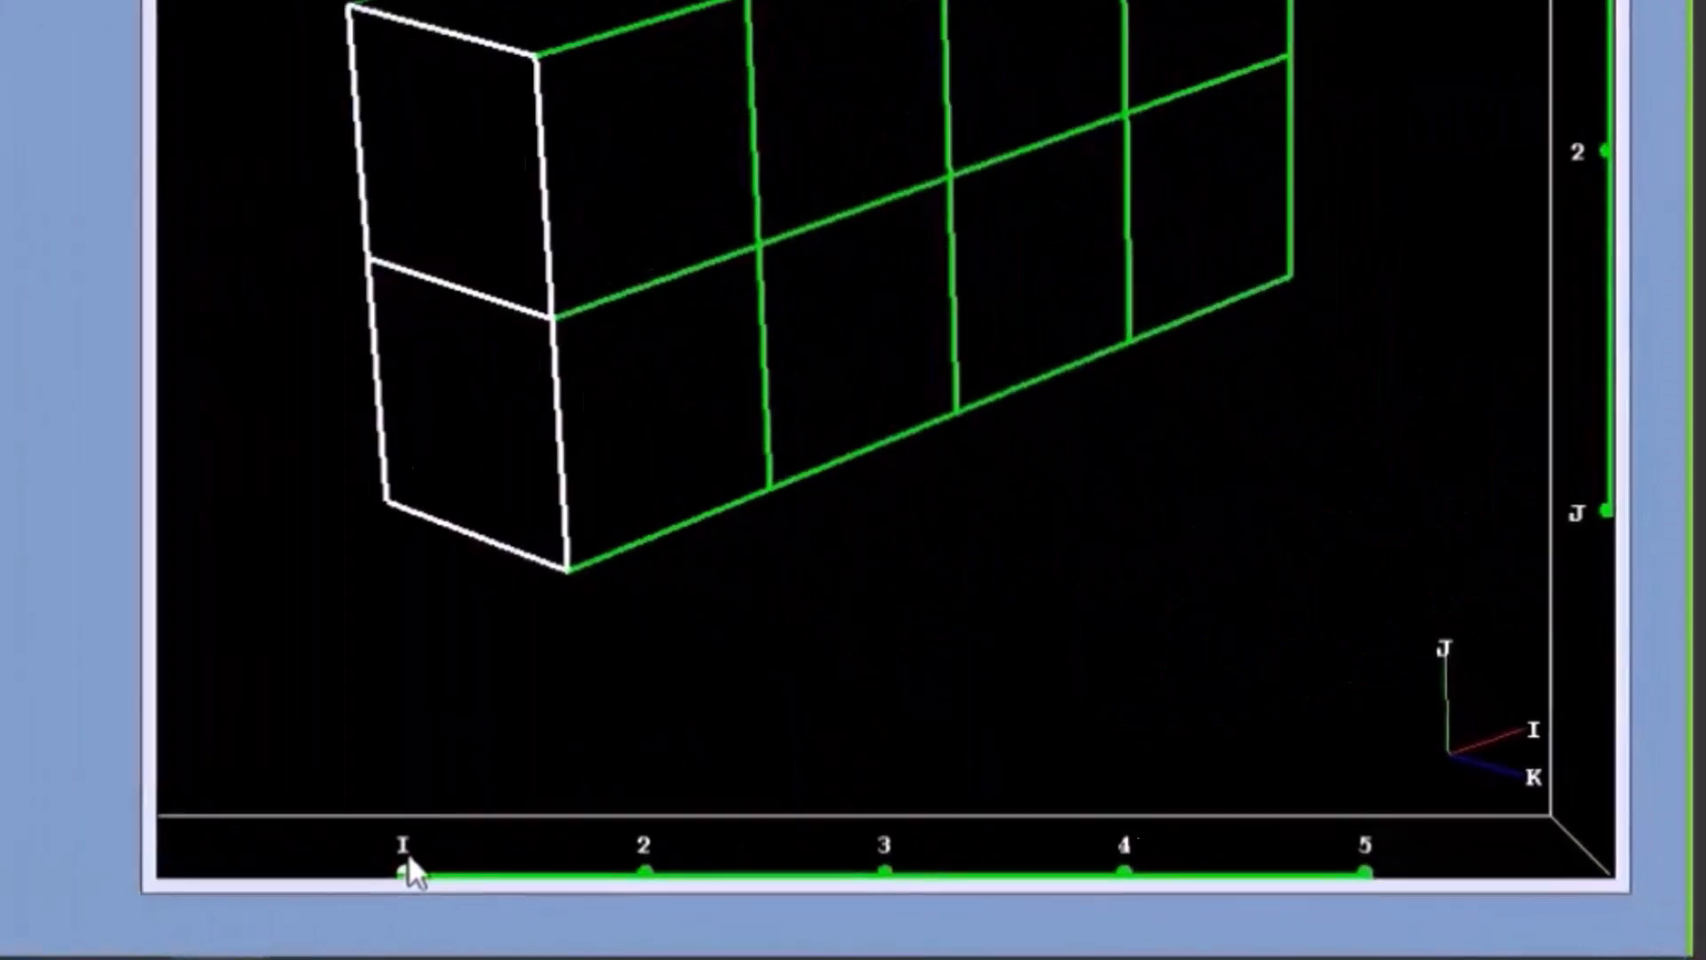
- Select intervals along the I index bar starting at index 1, and clear them
left_click_drag(199, 851, 427, 855)
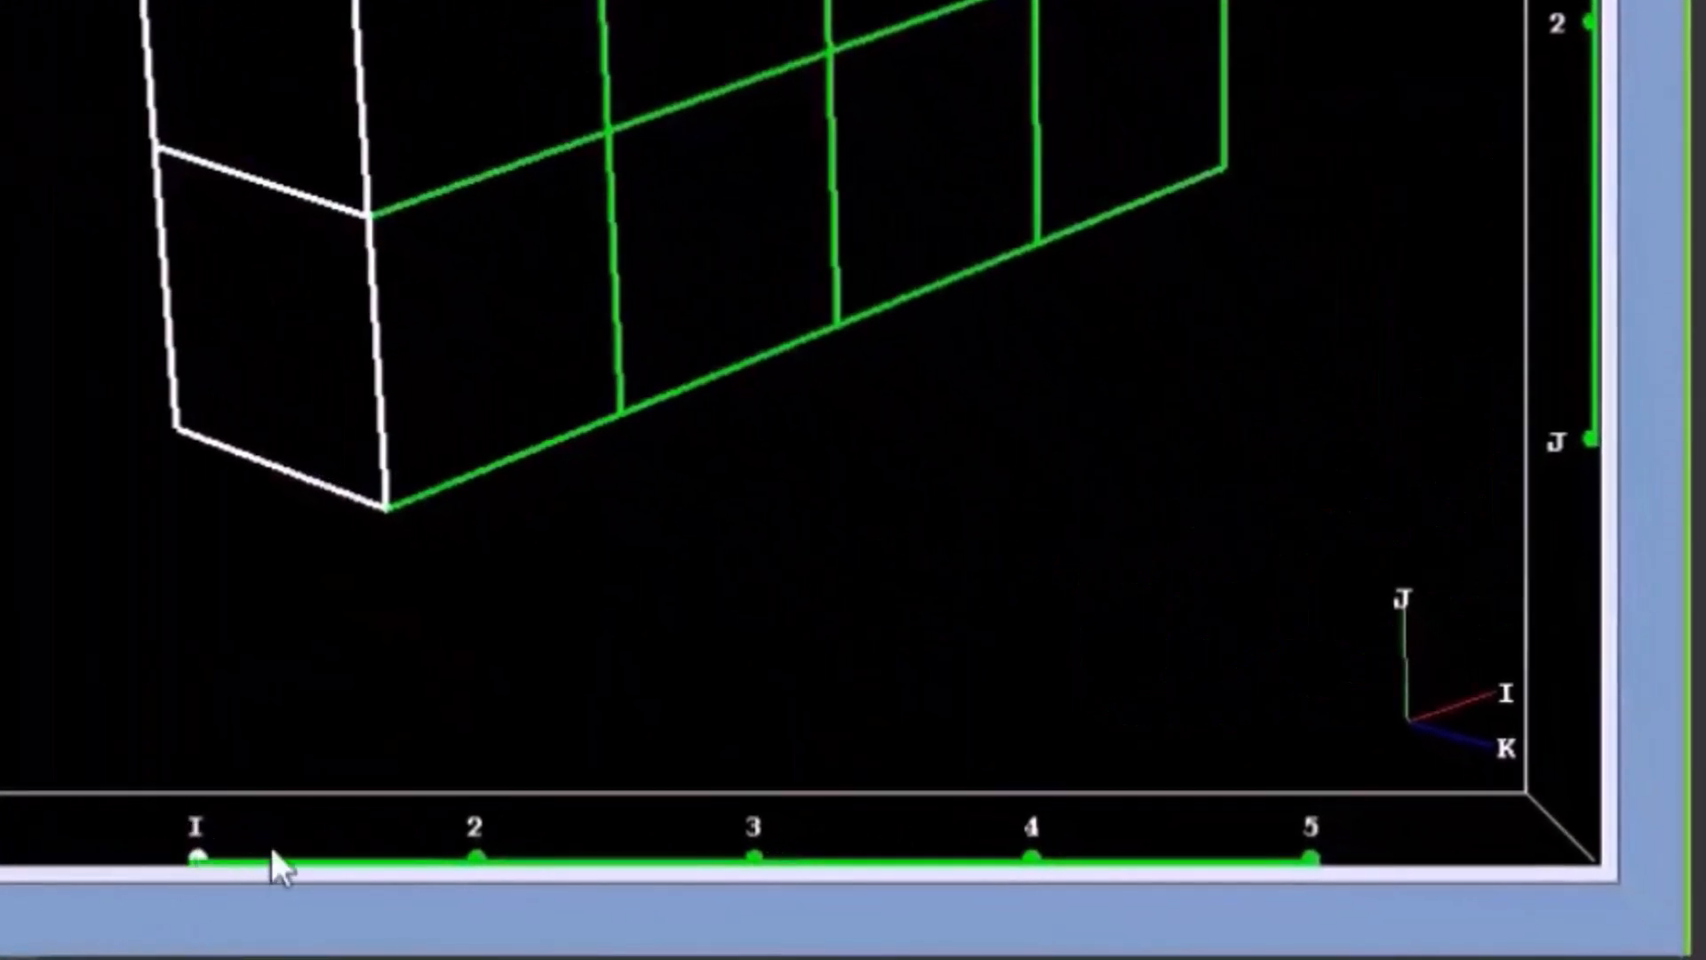
mouse_move(626, 862)
left_mouse_down()
mouse_move(1346, 843)
mouse_move(325, 912)
mouse_move(121, 907)
left_mouse_up()
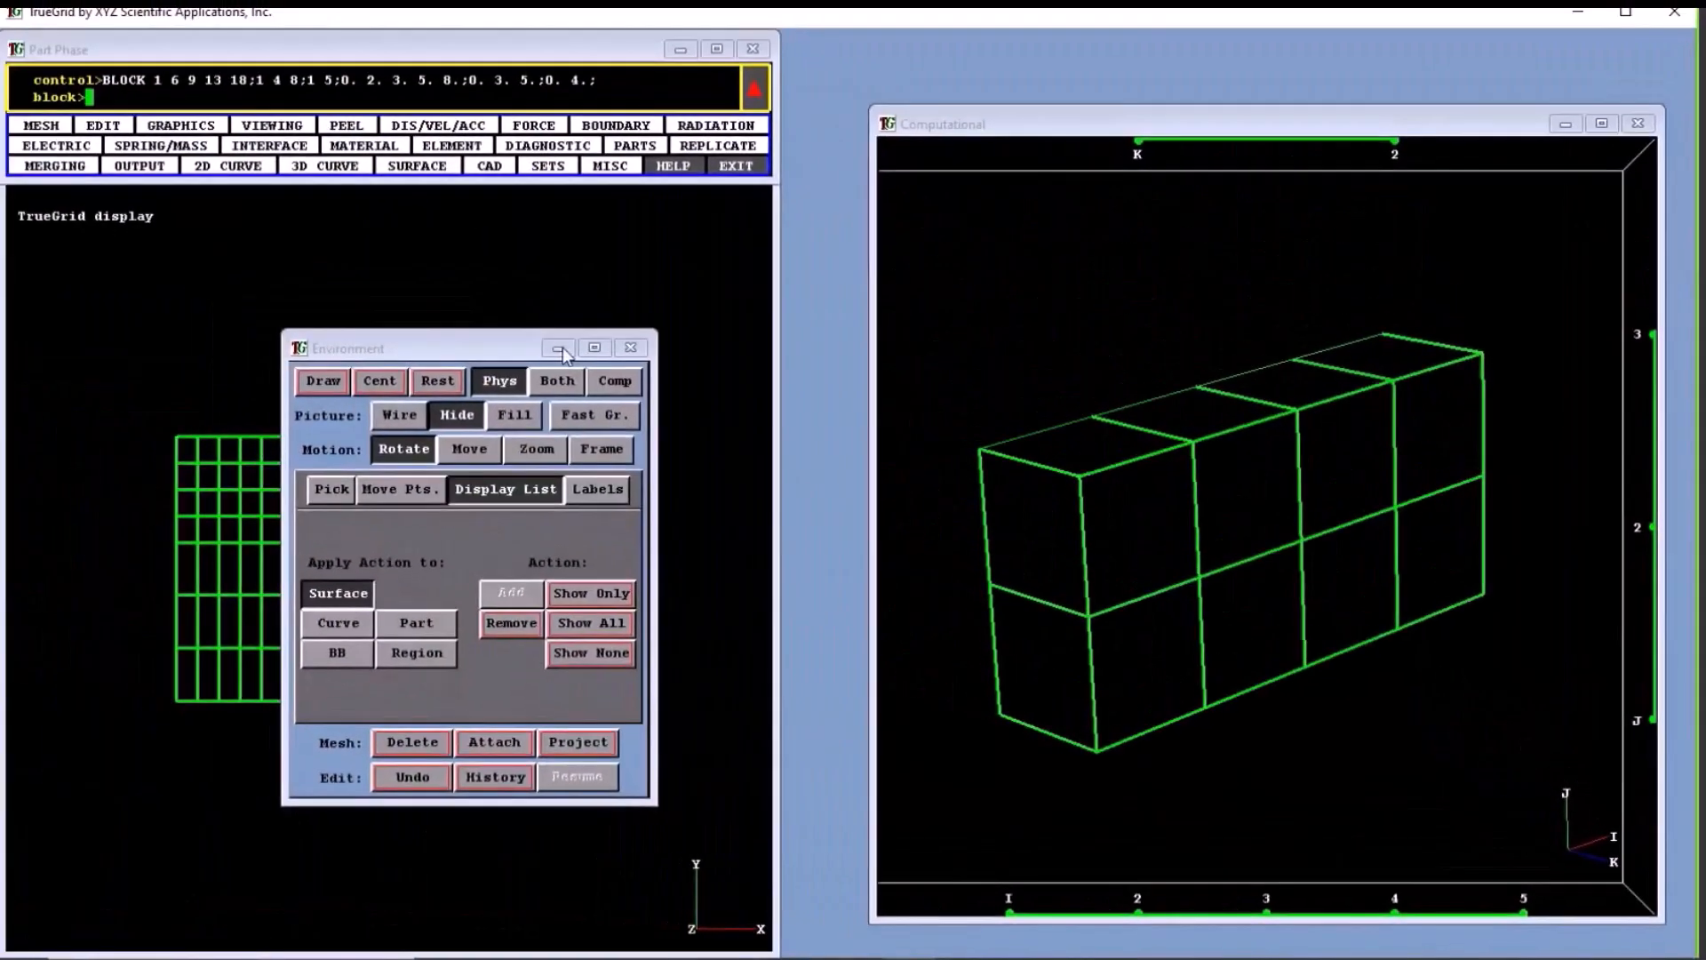
mouse_move(1051, 916)
left_mouse_down()
mouse_move(1544, 918)
mouse_move(1000, 945)
mouse_move(896, 924)
left_mouse_up()
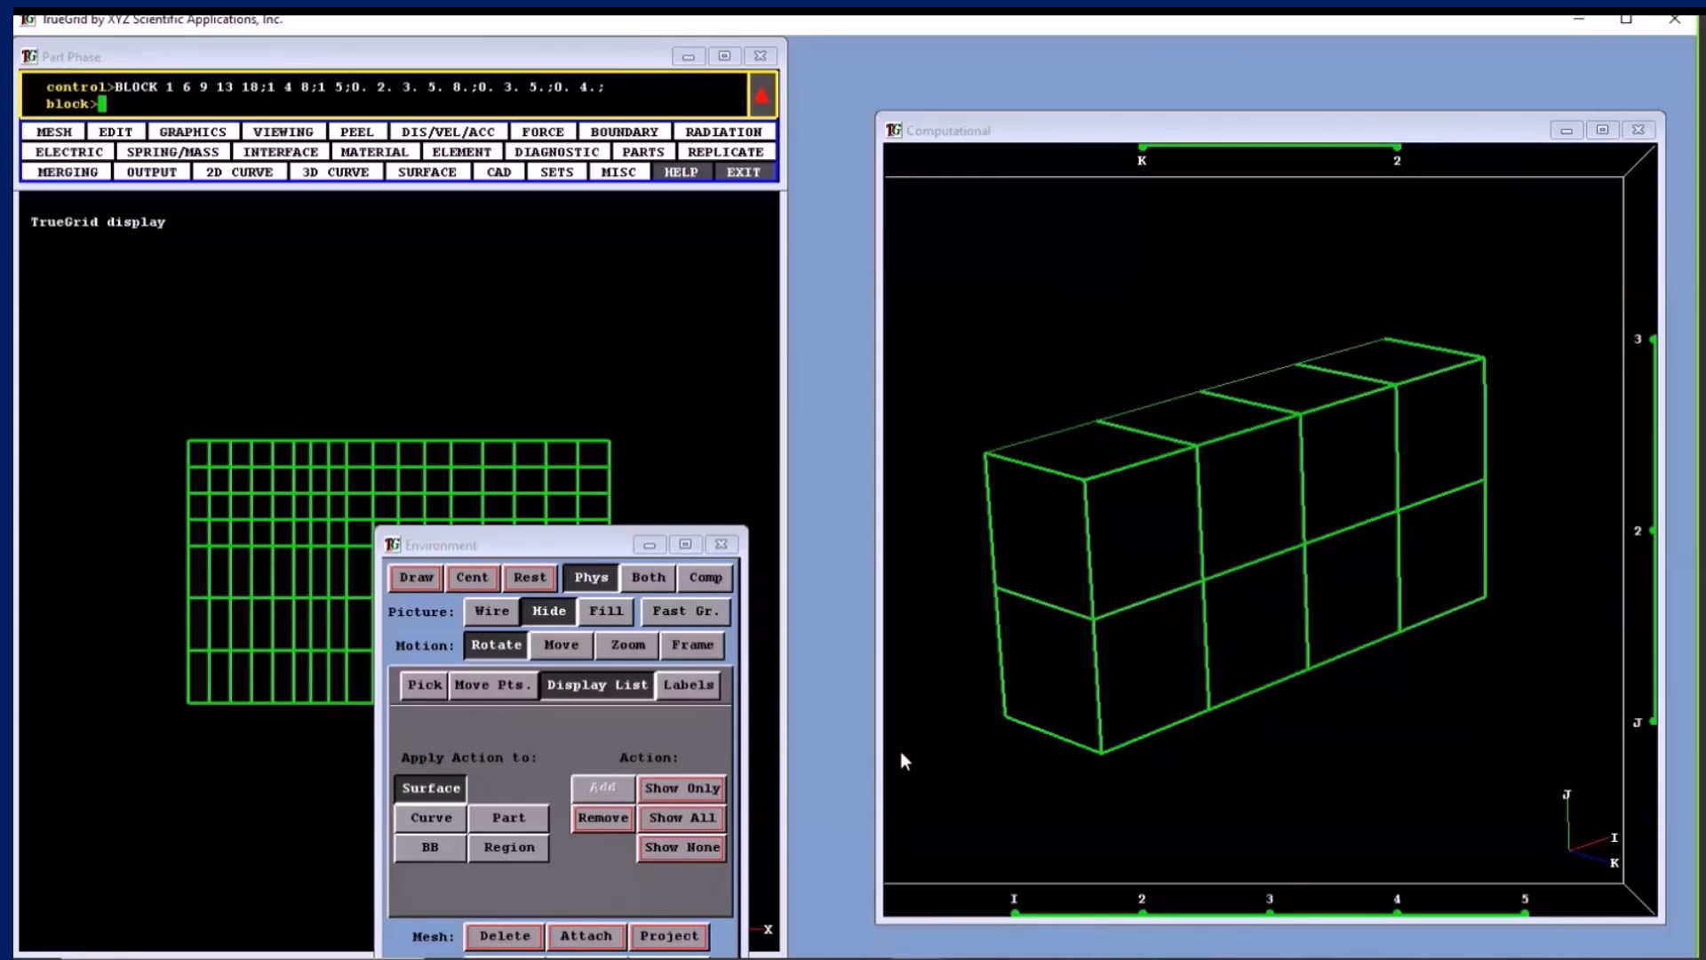
- Delete the block region 1 2; 2 3; 1 2; from the mesh and undo that deletion
left_click_drag(1022, 473, 1198, 580)
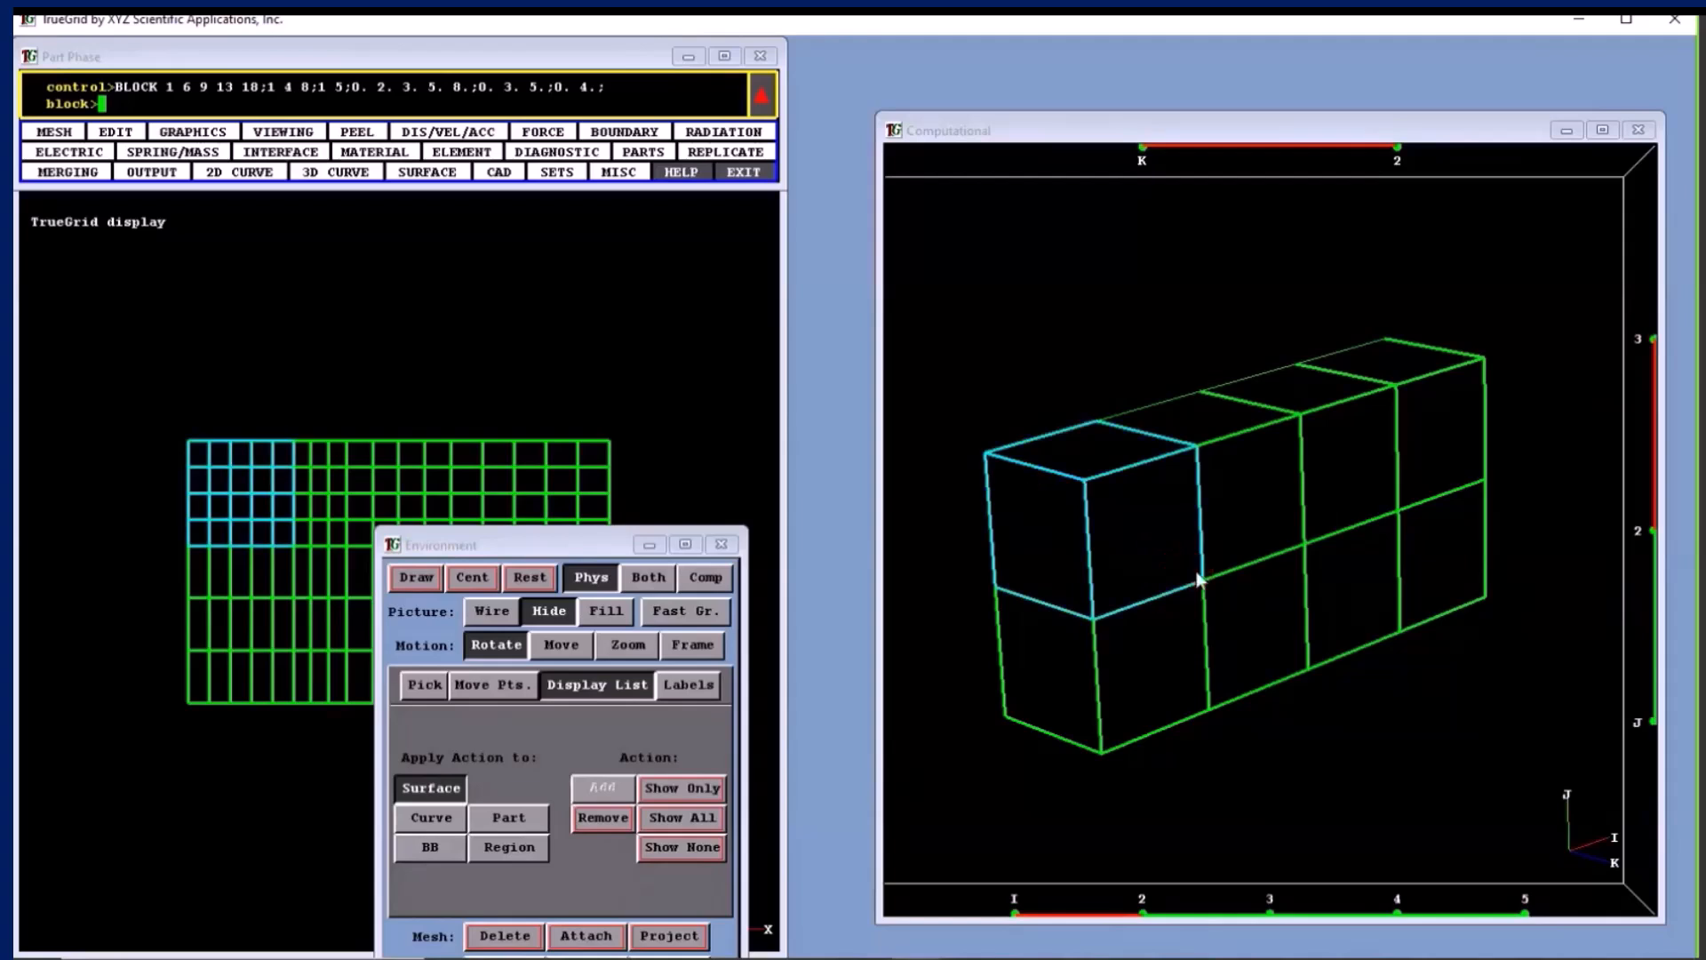
left_click(503, 935)
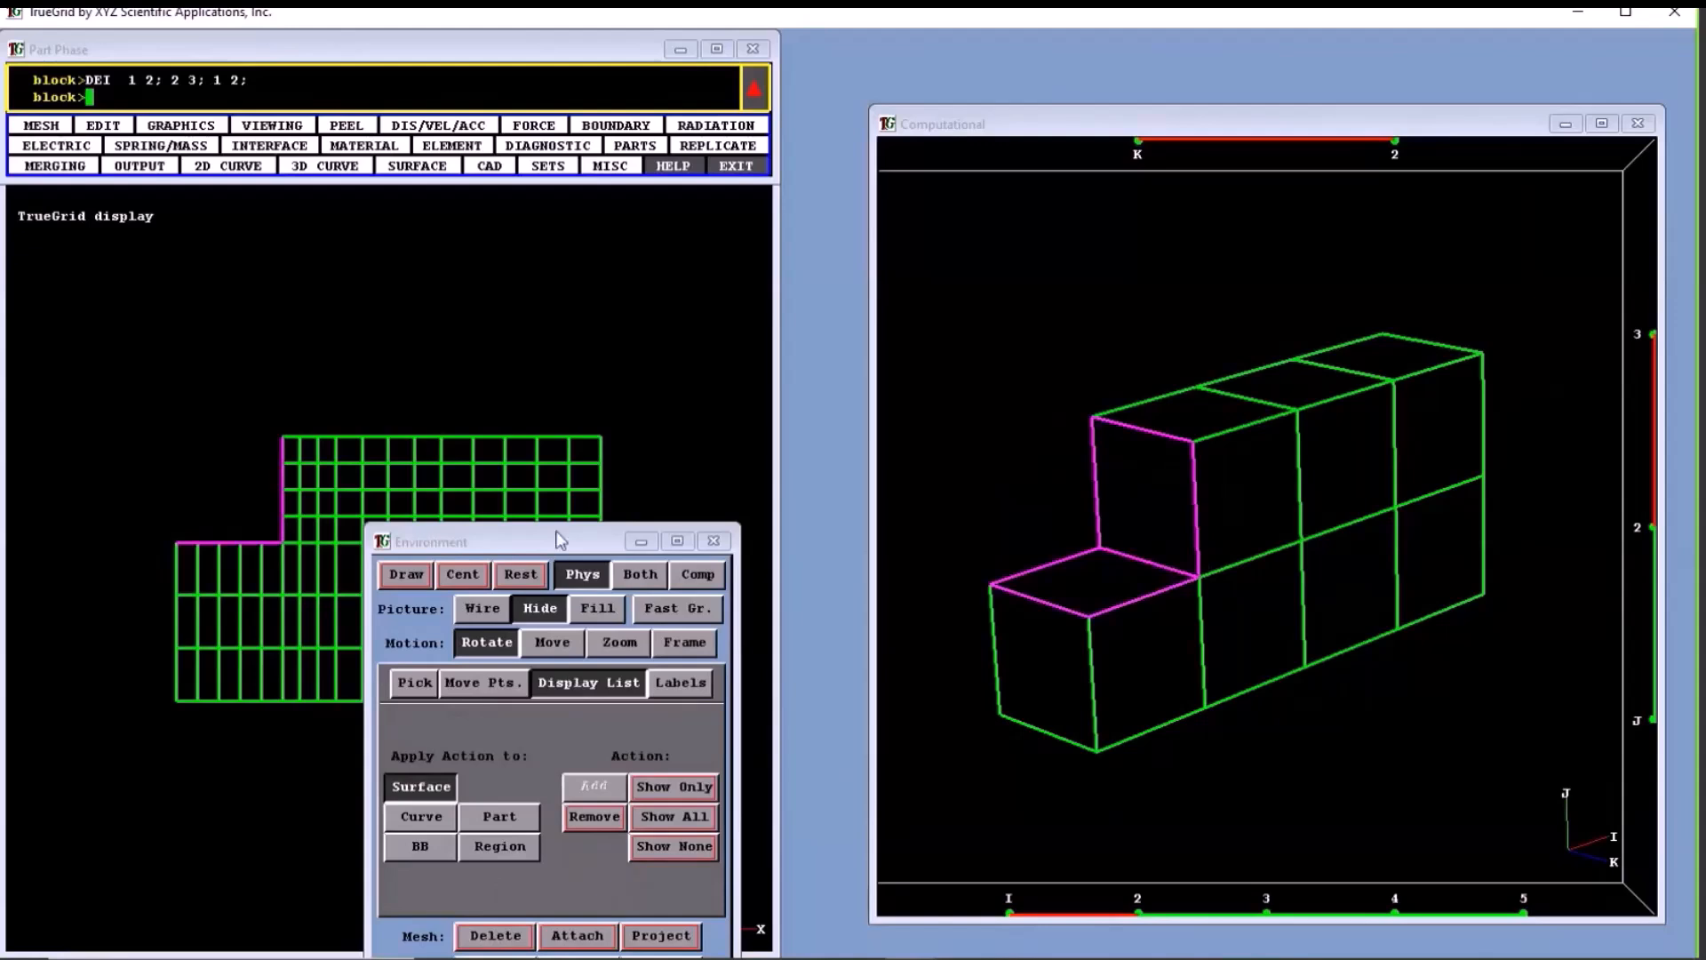
left_click_drag(560, 540, 570, 401)
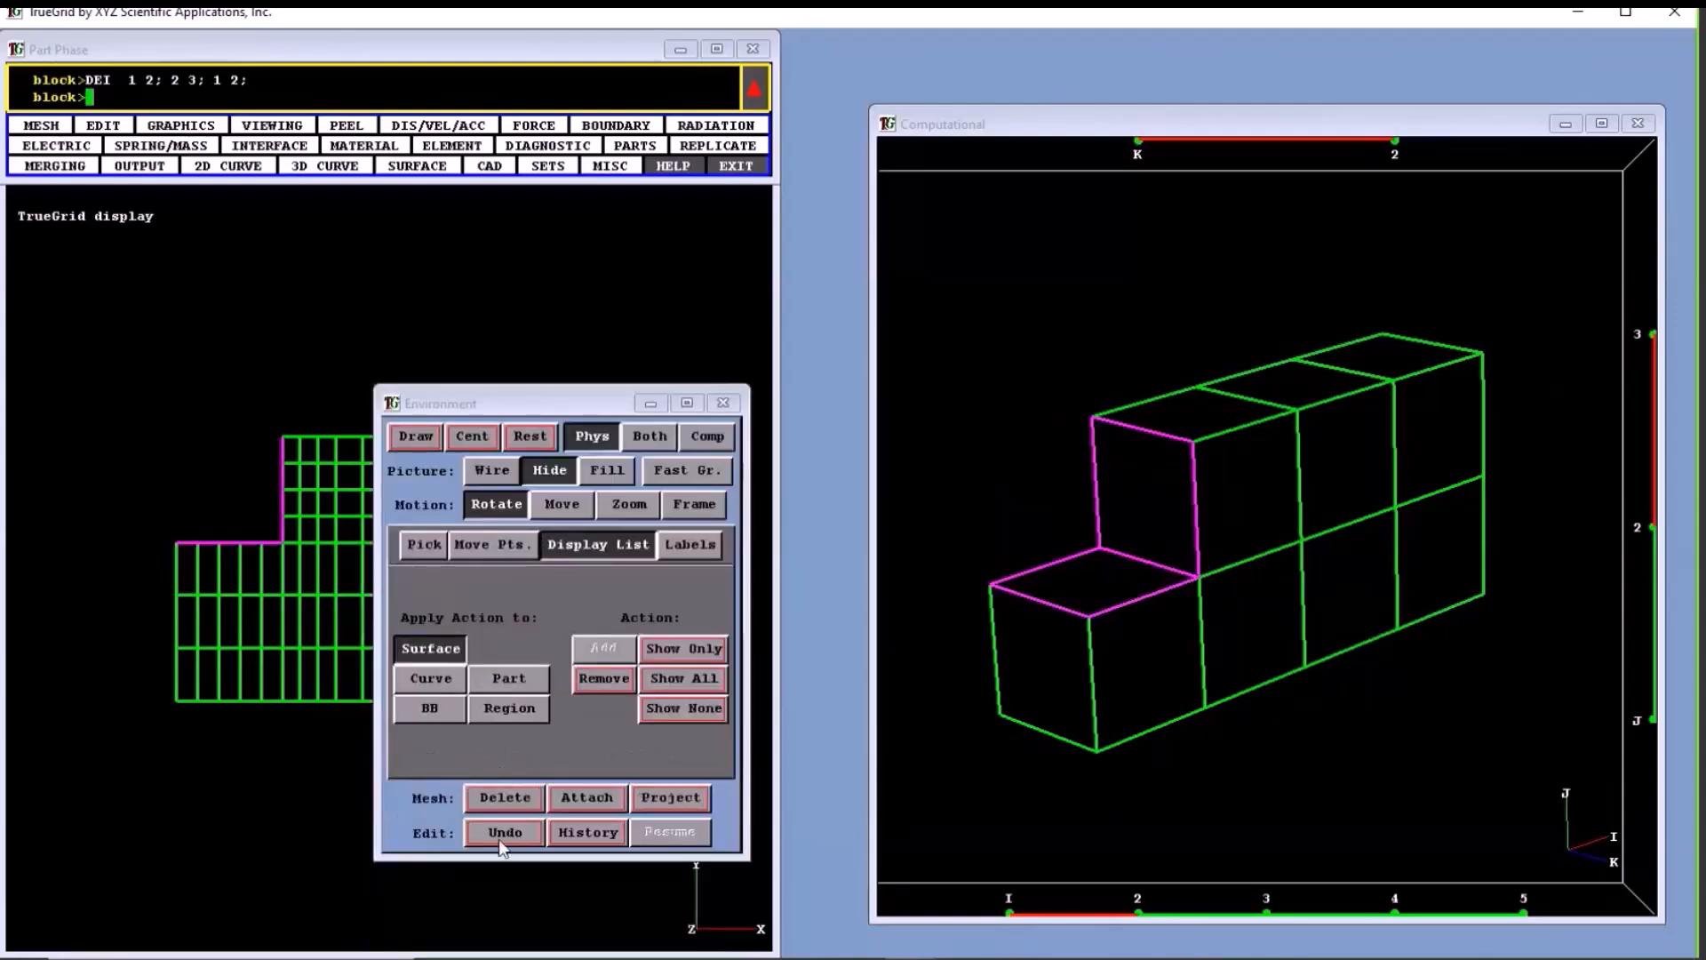
left_click(500, 832)
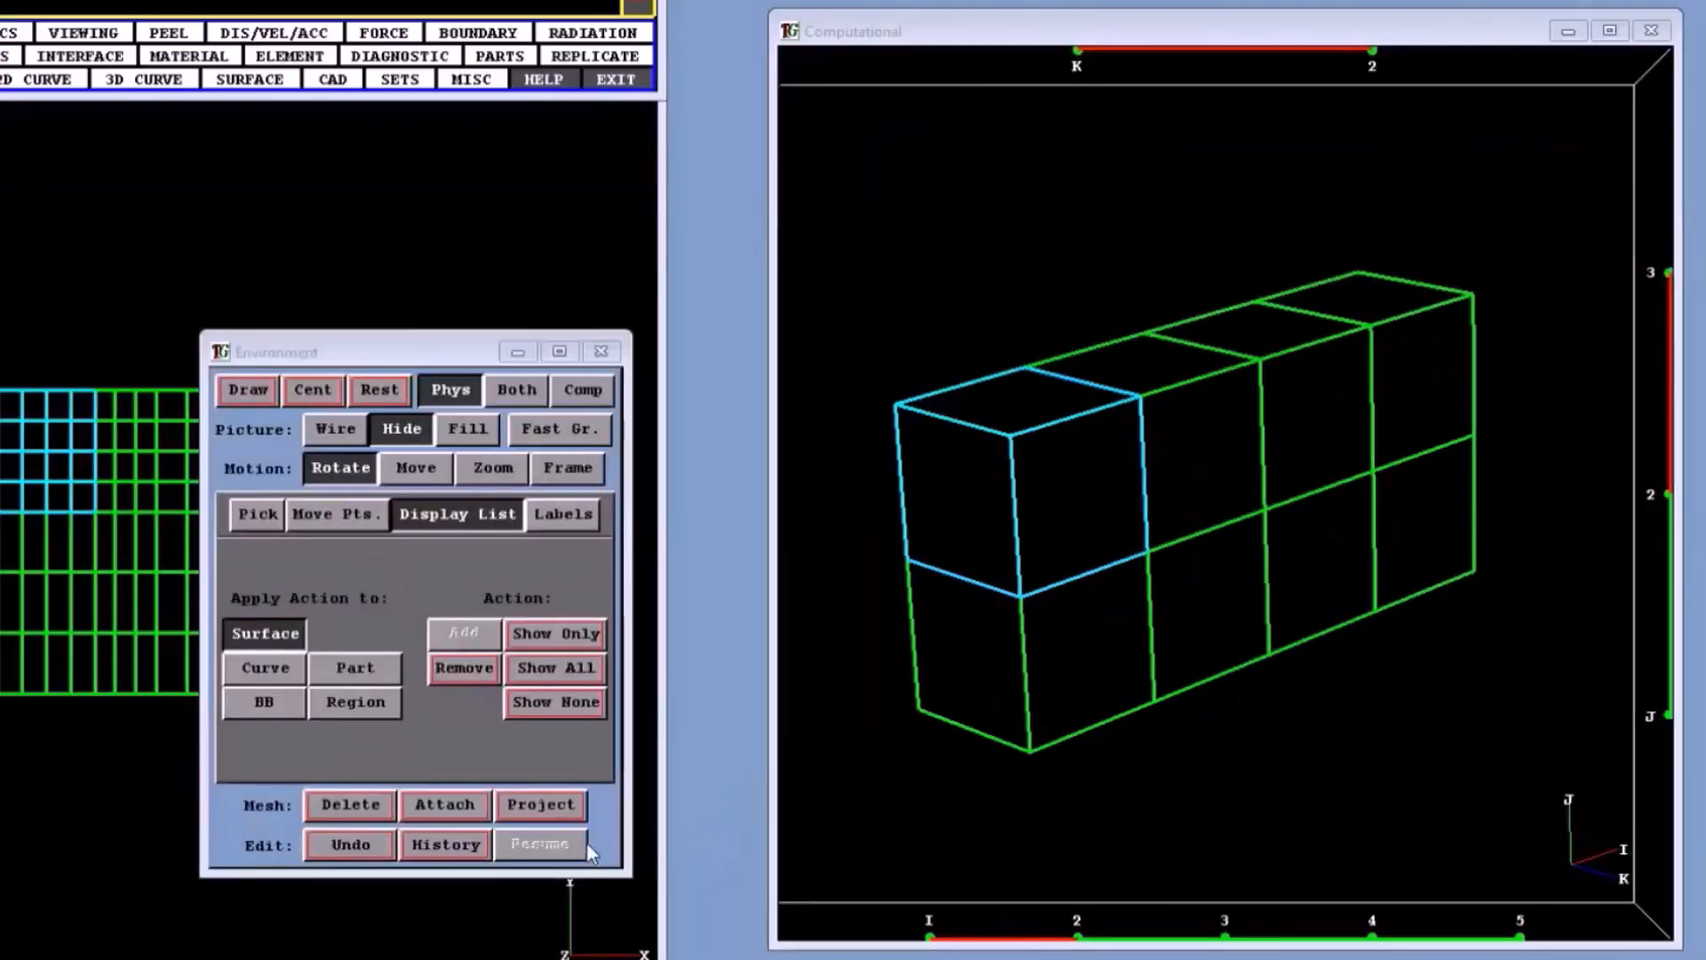
- Select the front upper face from I 2 to 3, the upper front edge from I 3 to 4, and corner vertex 5 3 2
left_click(1191, 431)
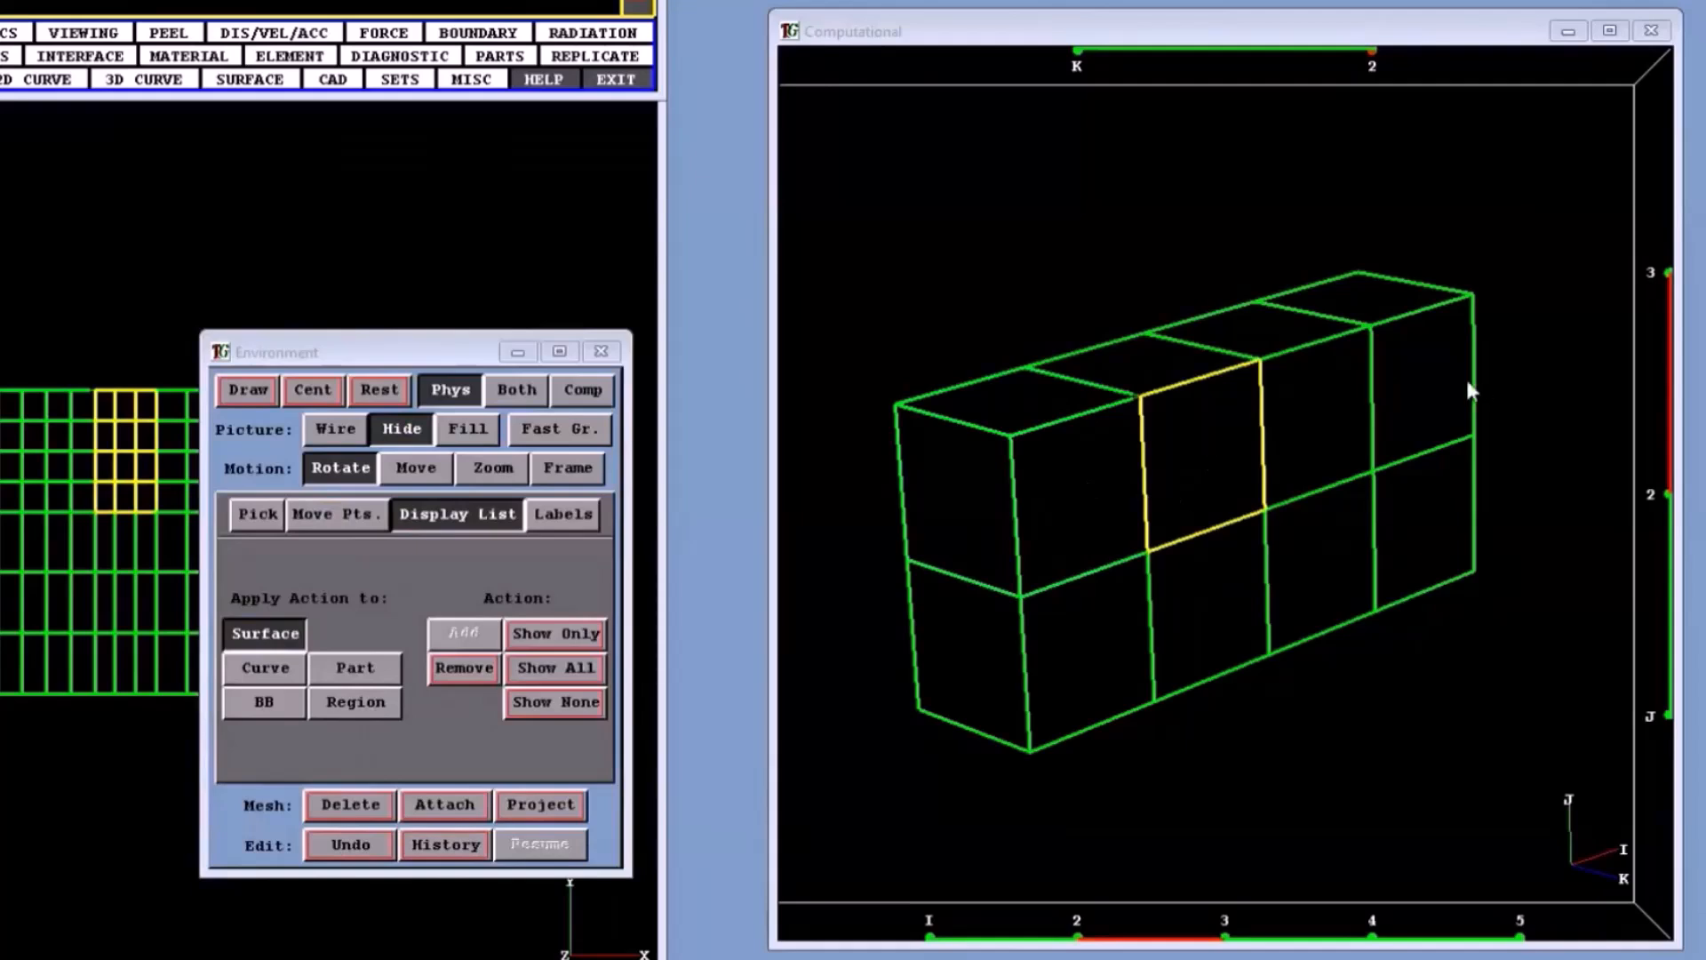
left_click(1260, 359)
left_click_drag(1260, 358, 1370, 326)
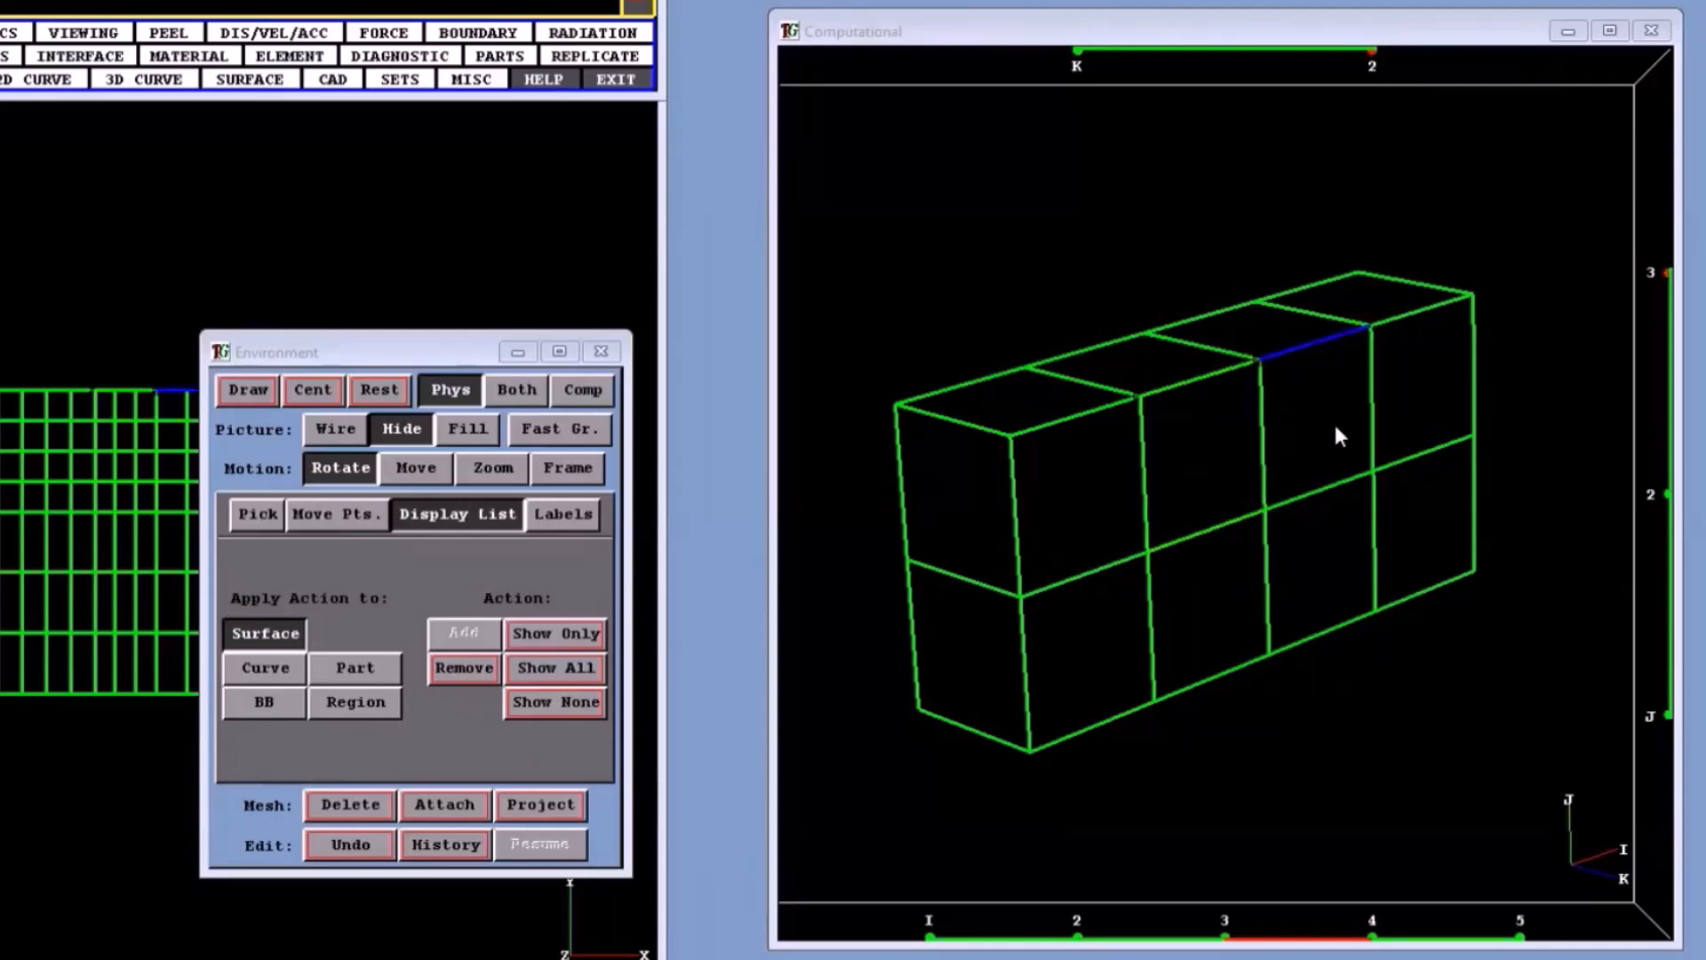
left_click(1472, 298)
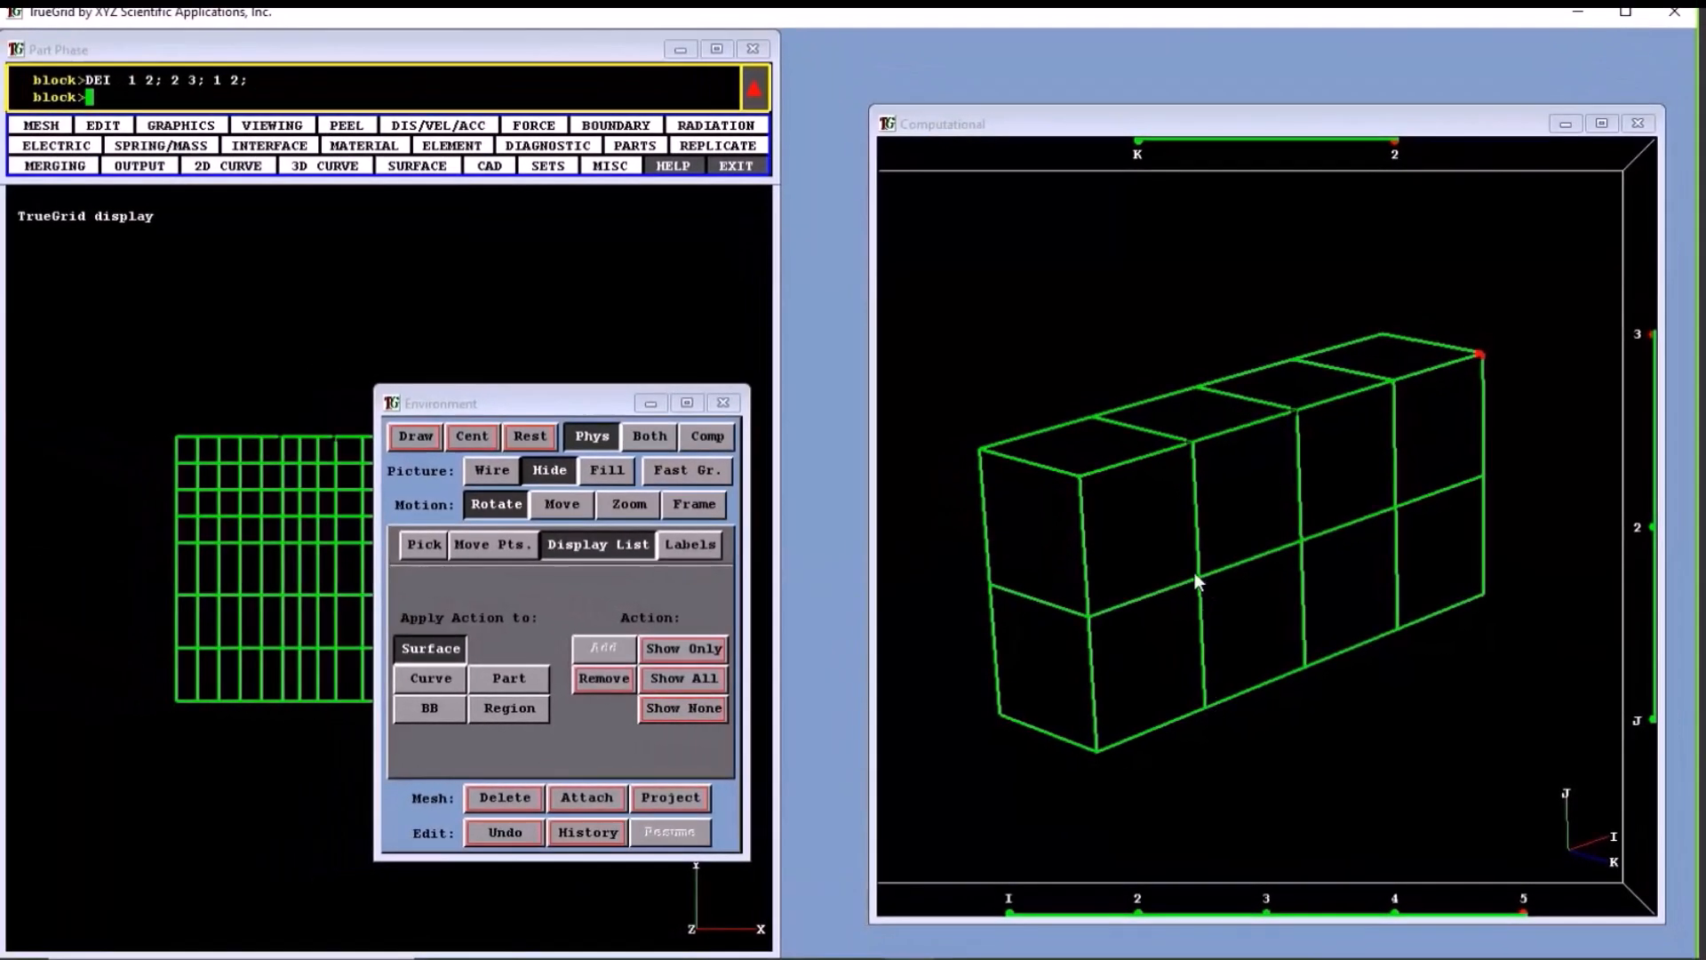
- Select the upper block from I 1 to 2, view it in 3D in the physical mesh, and select vertex 1 2 2
left_click_drag(983, 449, 1156, 567)
left_click_drag(261, 520, 270, 654)
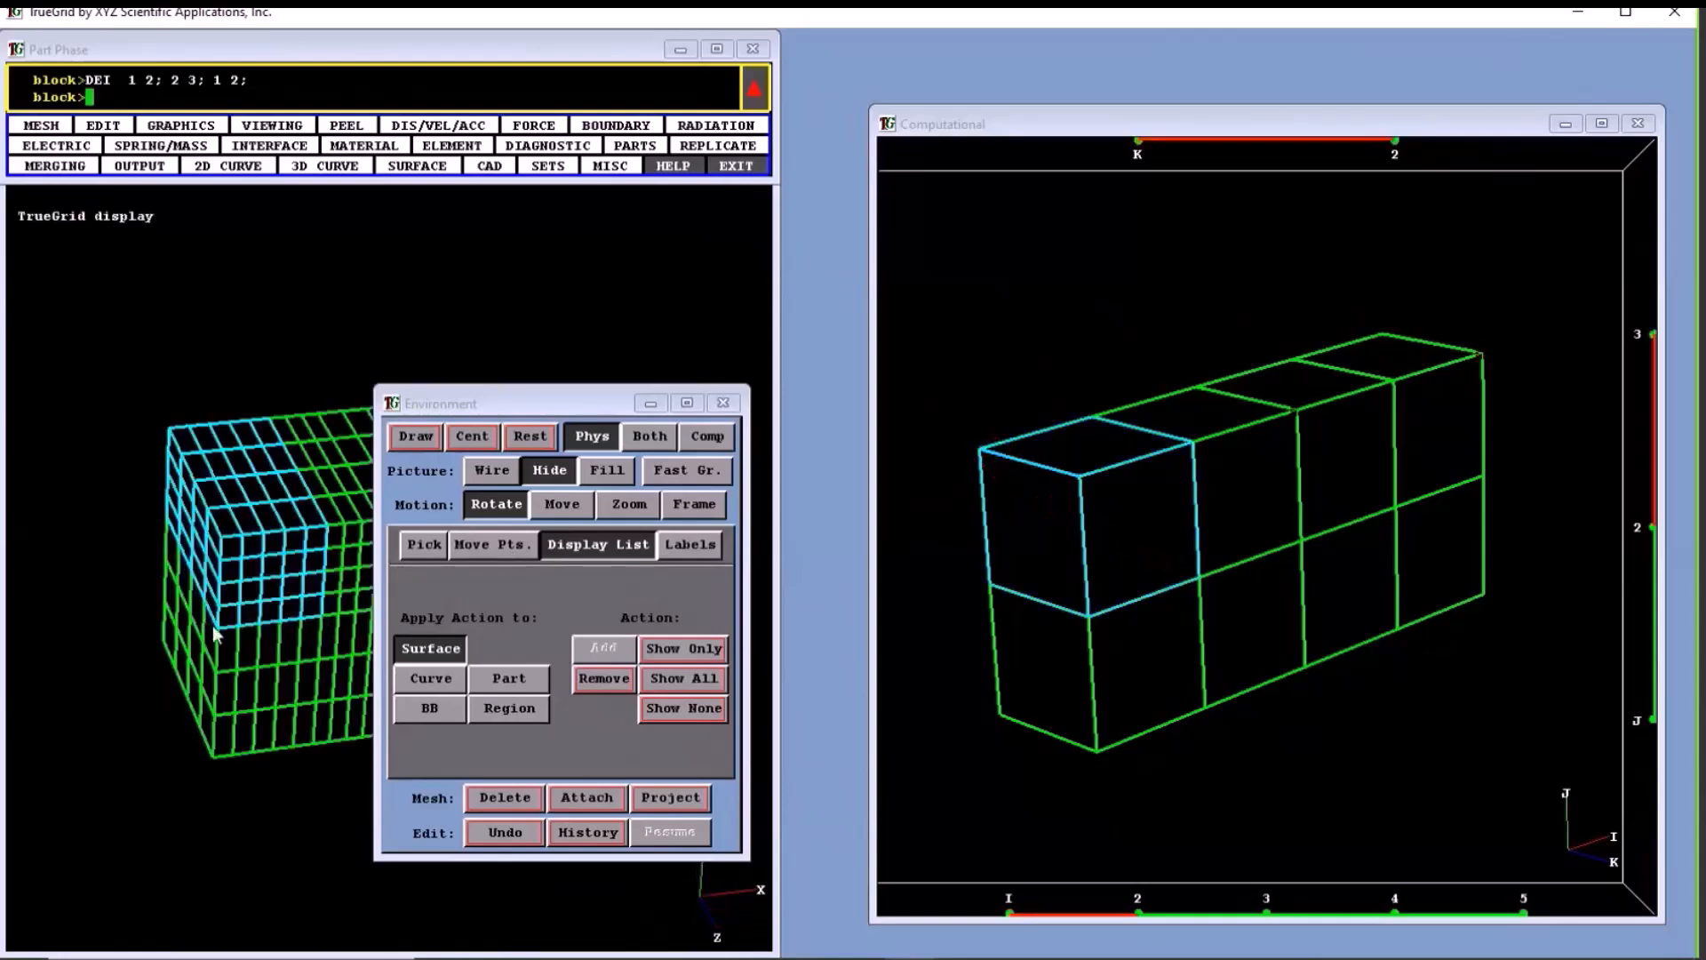
left_click(1089, 615)
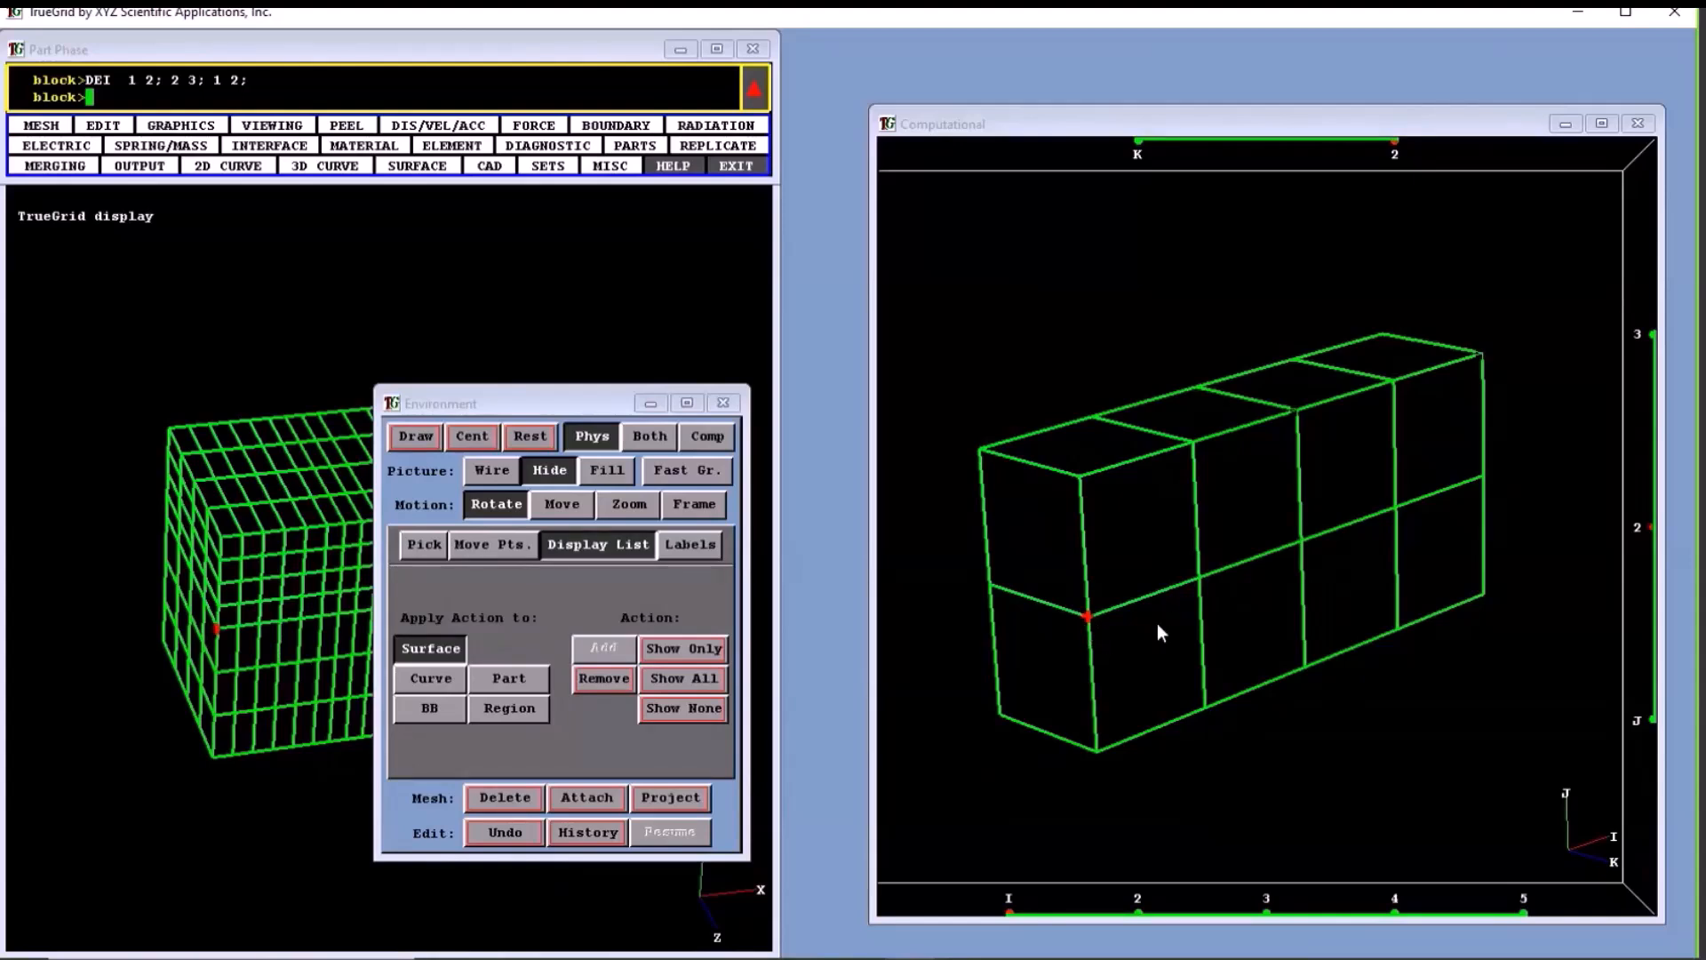
- Select the front middle edge from I 3 to 5 at J 2, and reselect the vertex at I 1, J 2, K 2
left_click(1305, 542)
left_click_drag(1304, 542, 1482, 482)
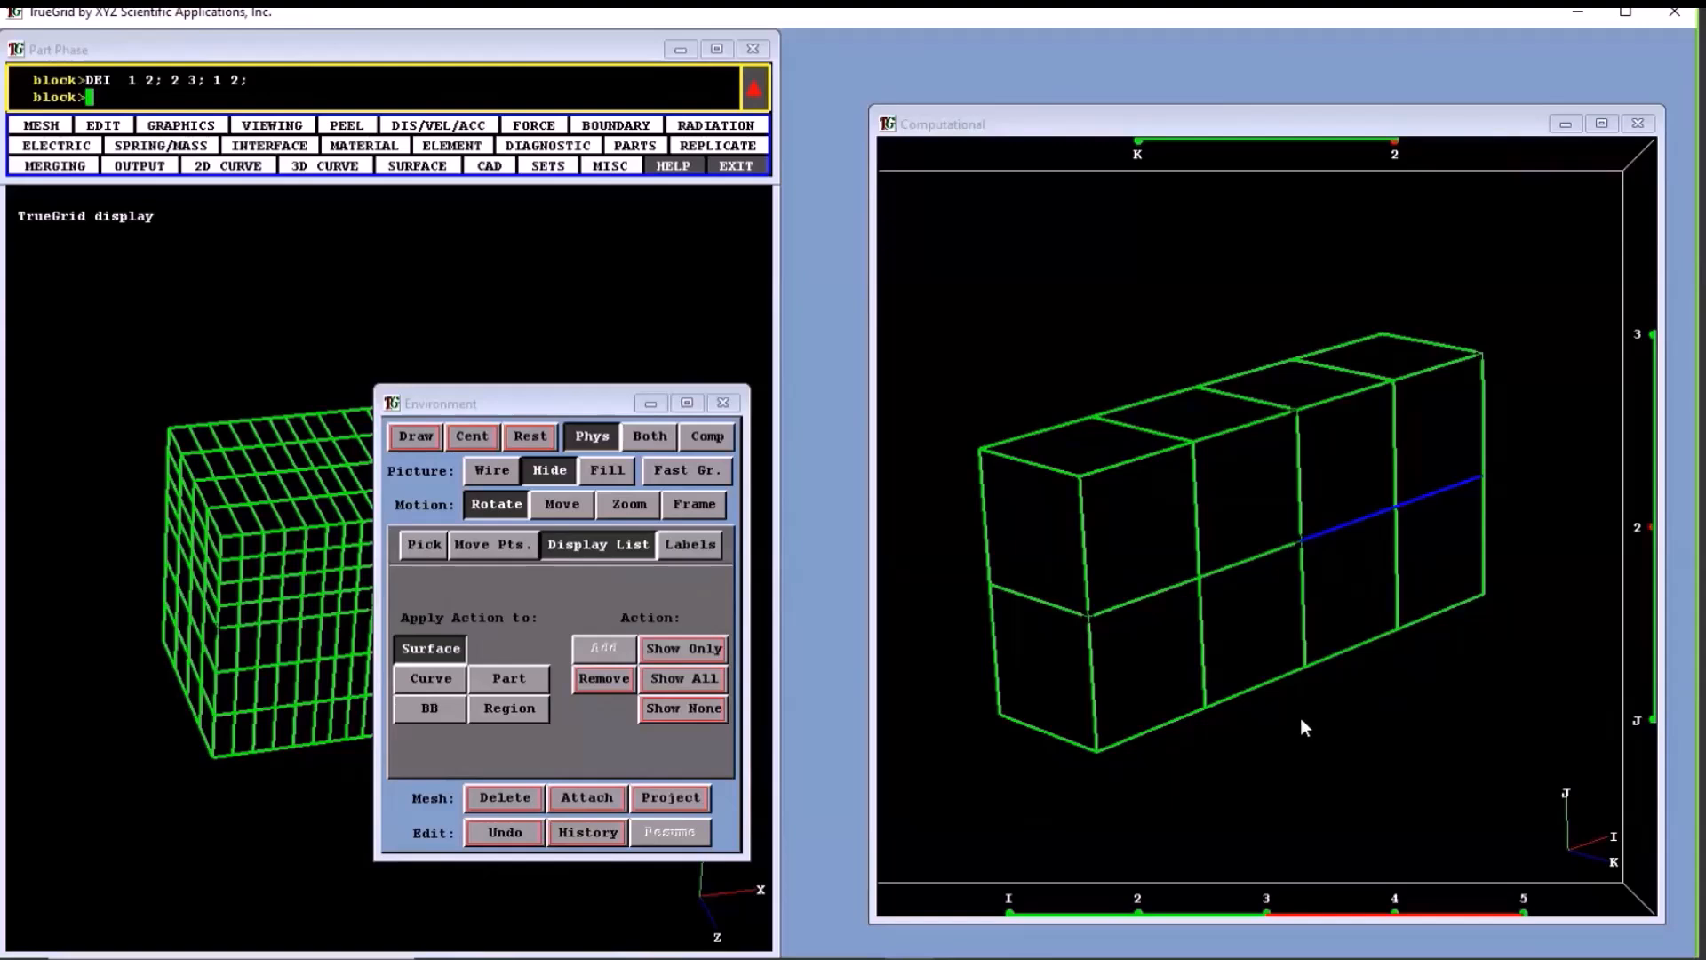
left_click(1085, 617)
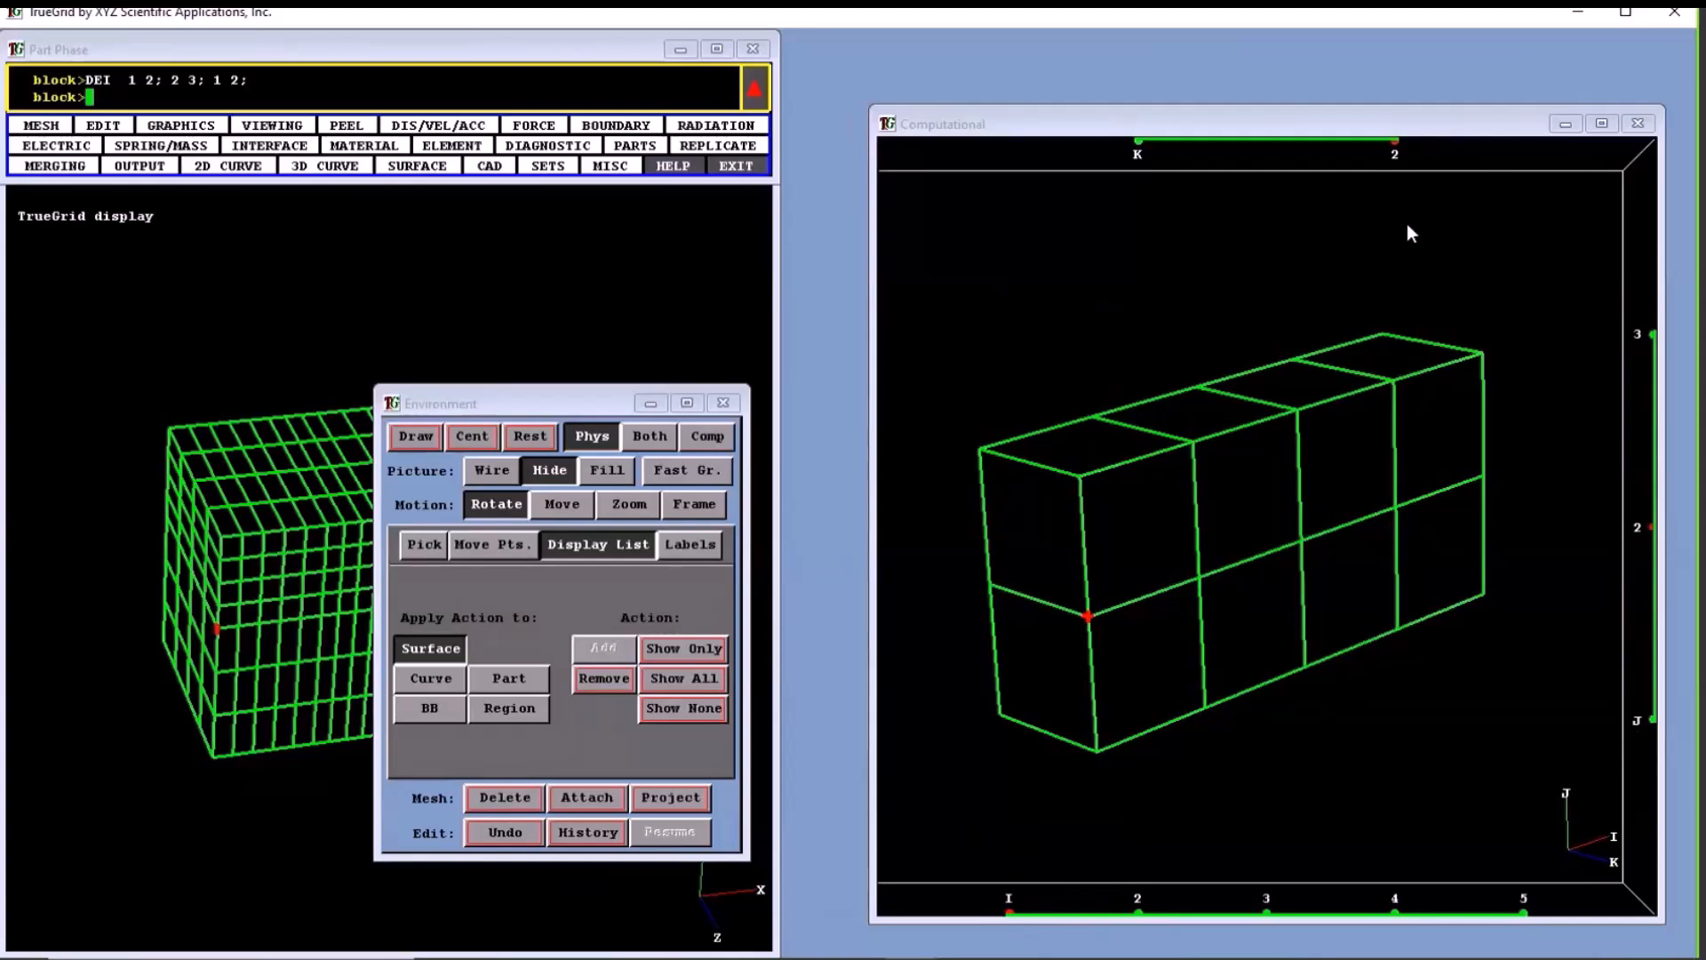
- Enter corner vertex indices 5 3 2 5 3 2 after cmd, and replace them with the middle front edge 2 2 2 3 2 2
left_click(1195, 388)
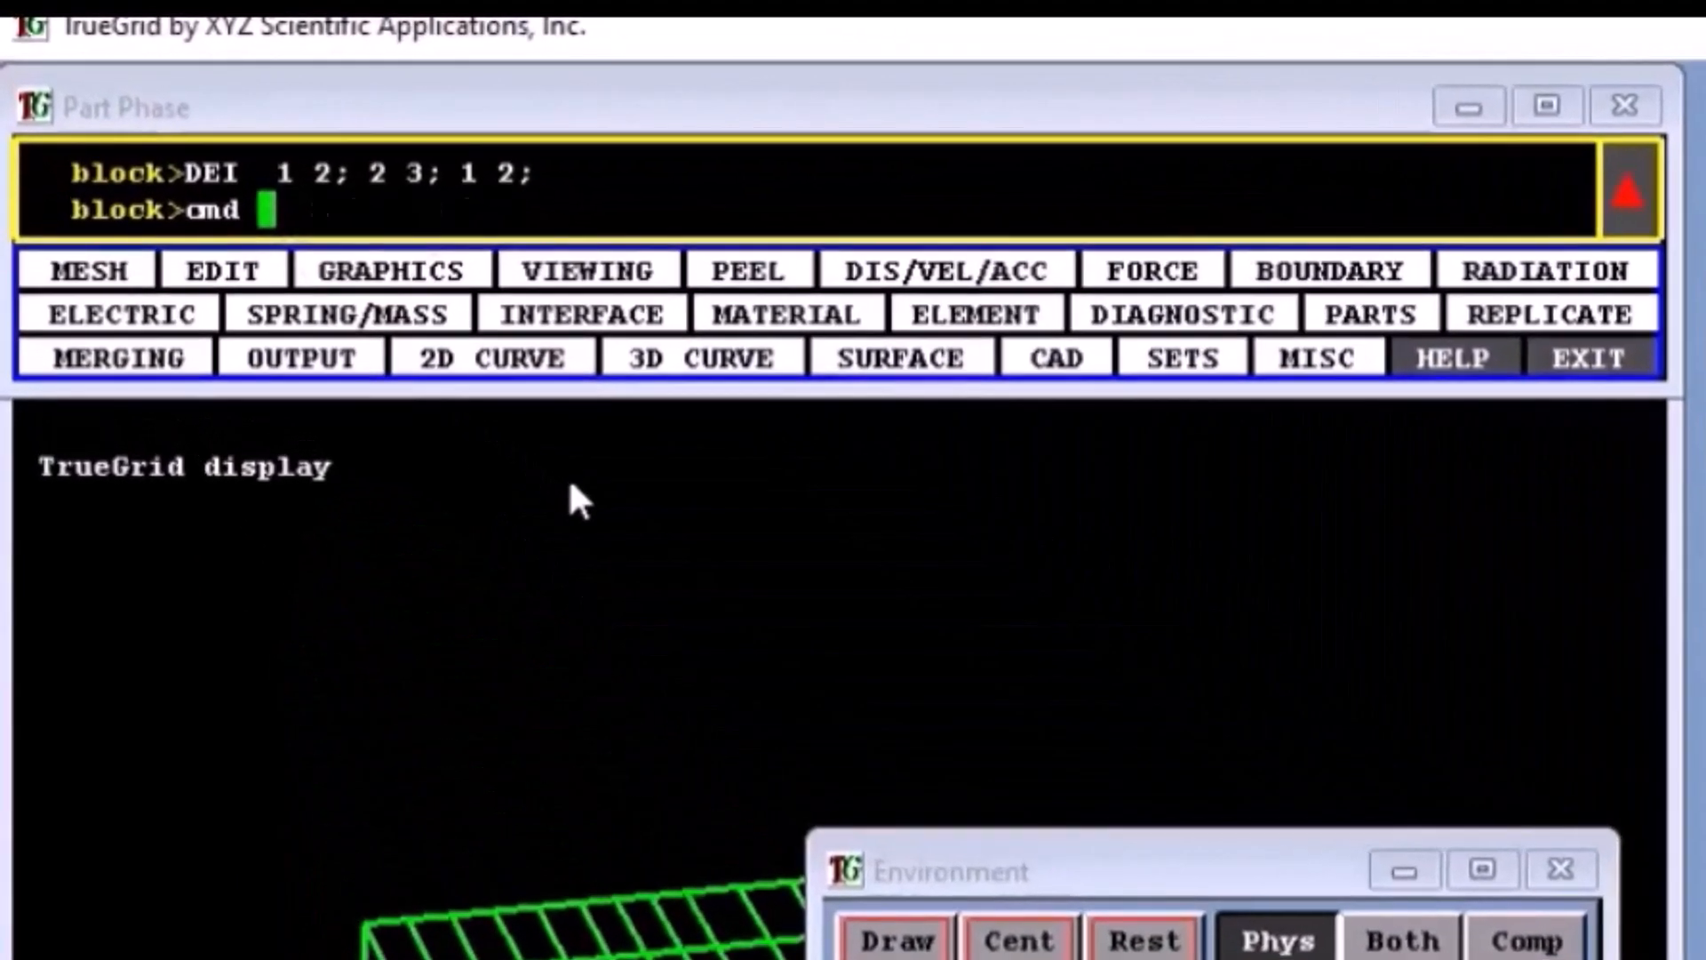
type("5 3 2 5 3 2")
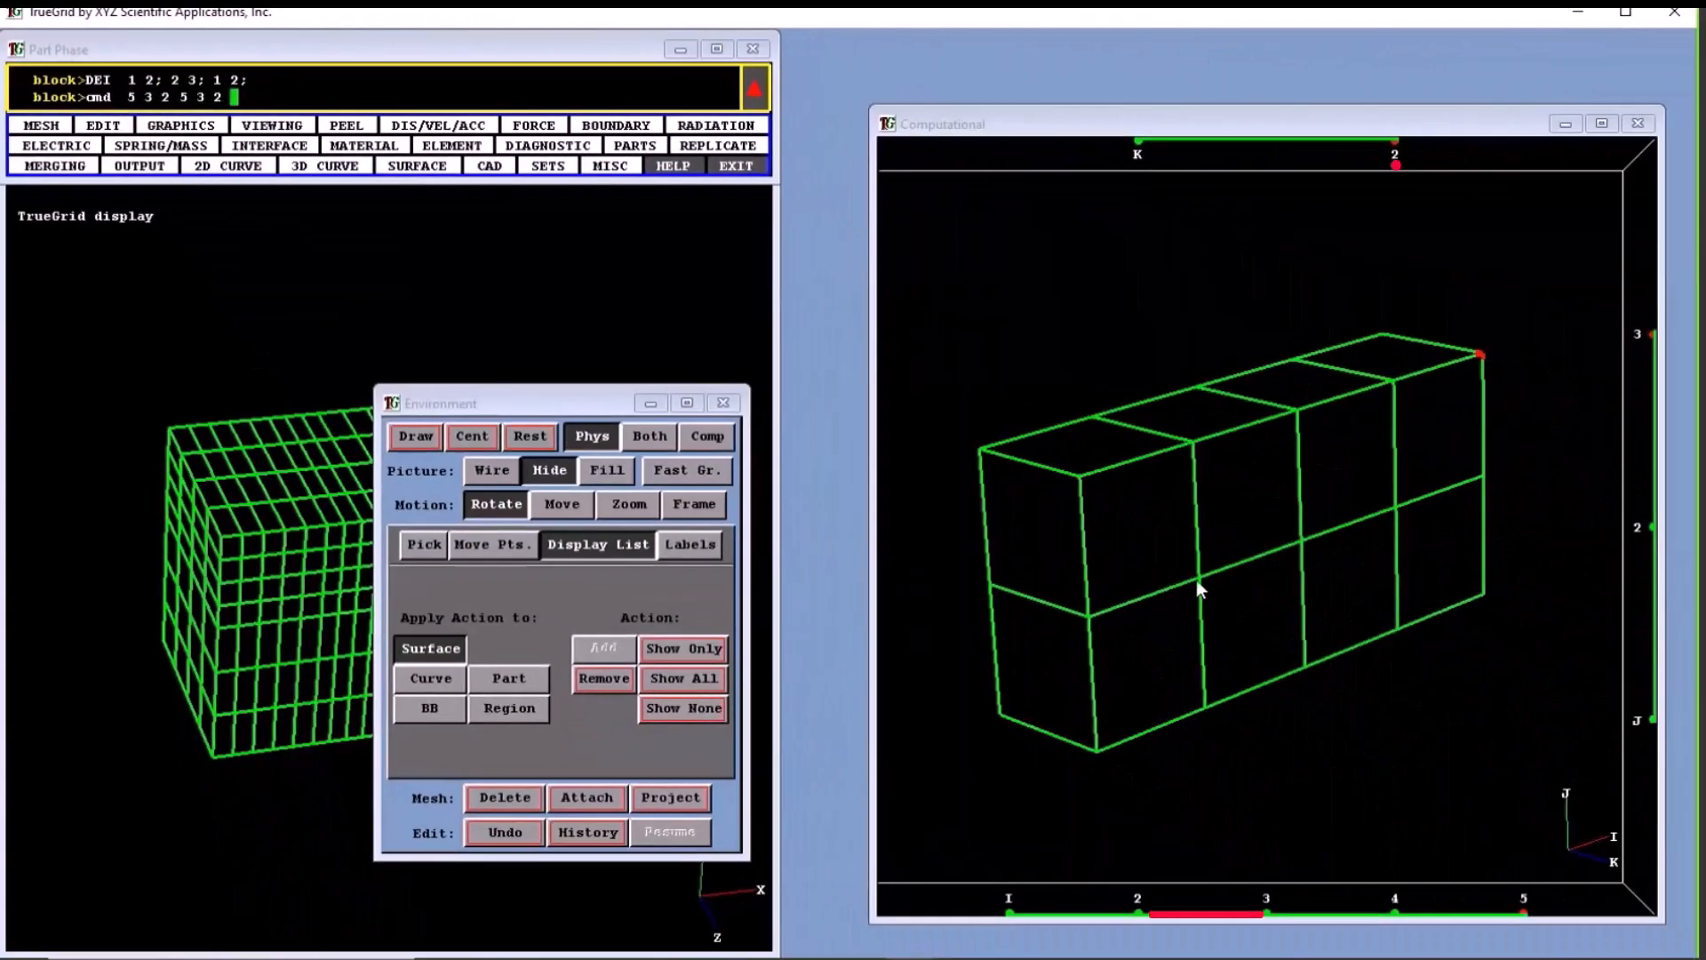
left_click_drag(1196, 581, 1331, 568)
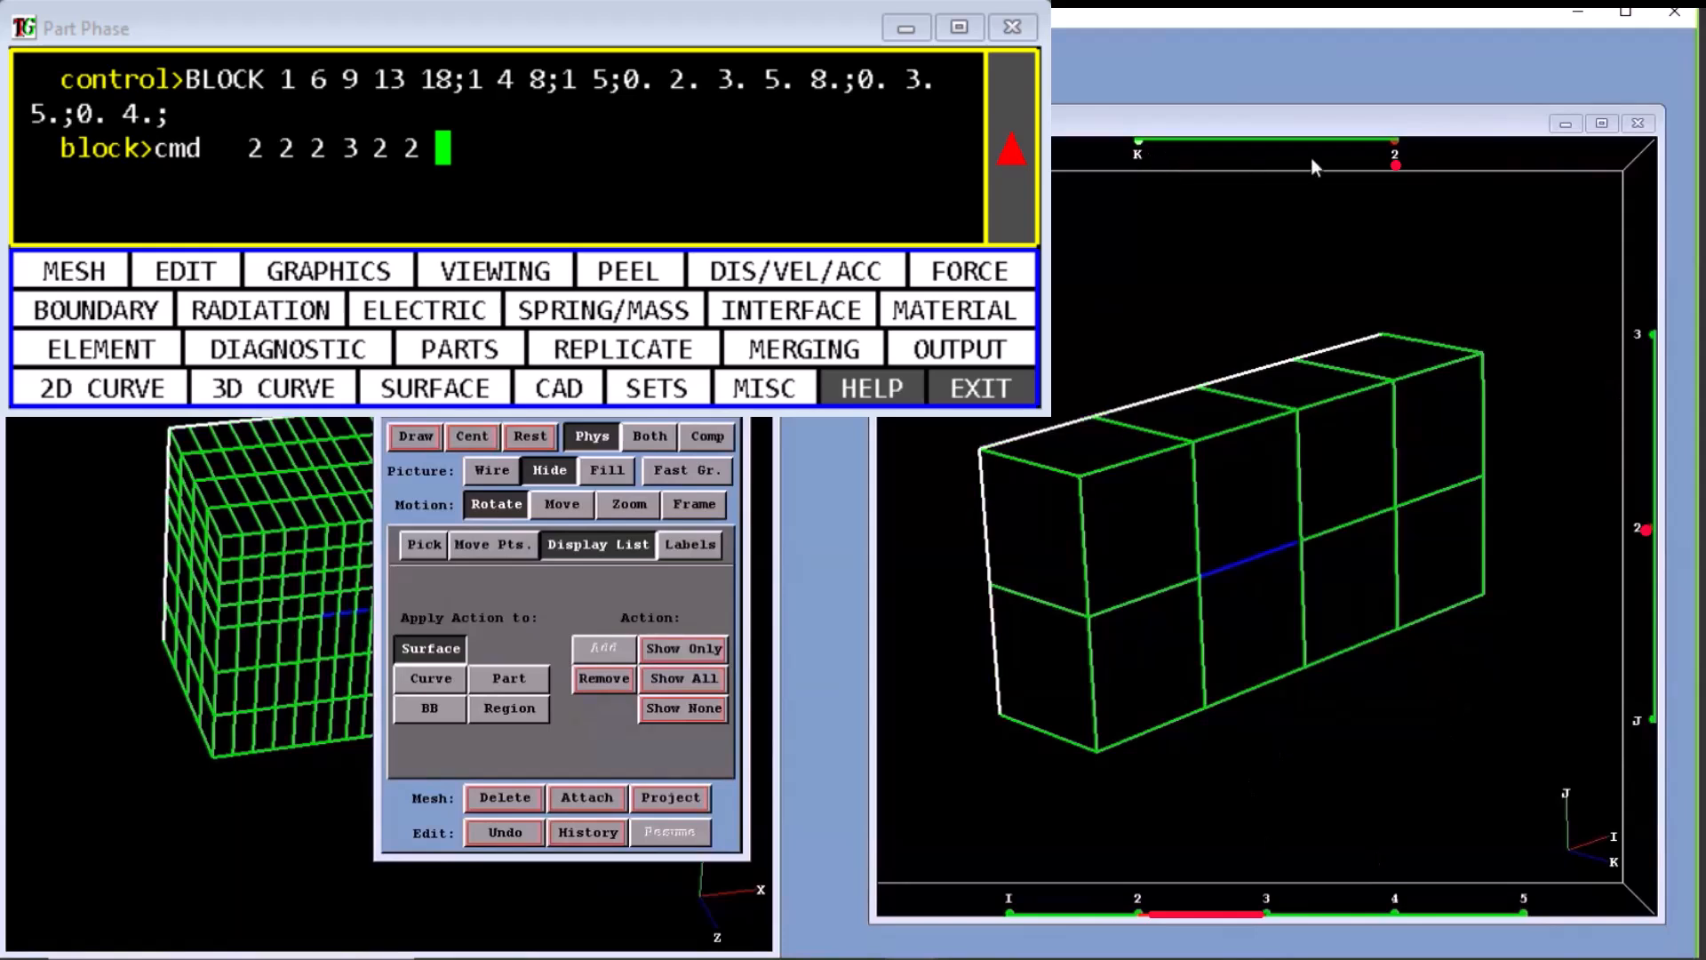
- Select the cross edge at I 2, J 3, and the front faces from I 2 to 4 over J 1 to 3 and over J 2 to 3
left_click(1143, 914)
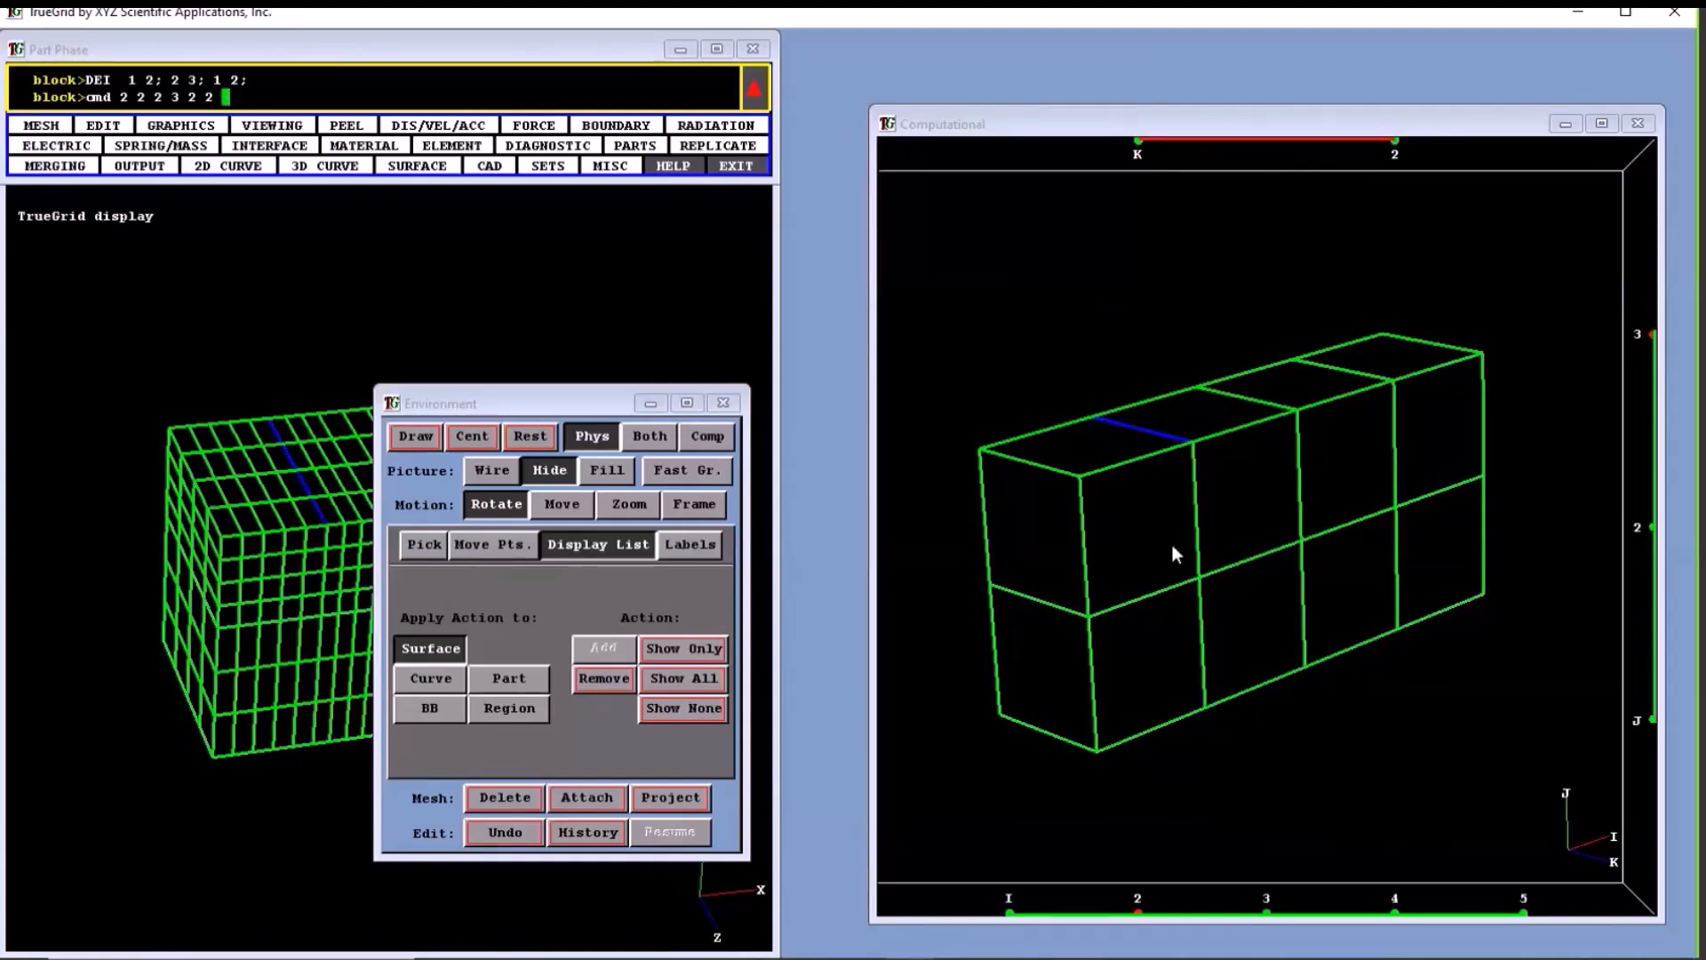
left_click_drag(1196, 450, 1404, 629)
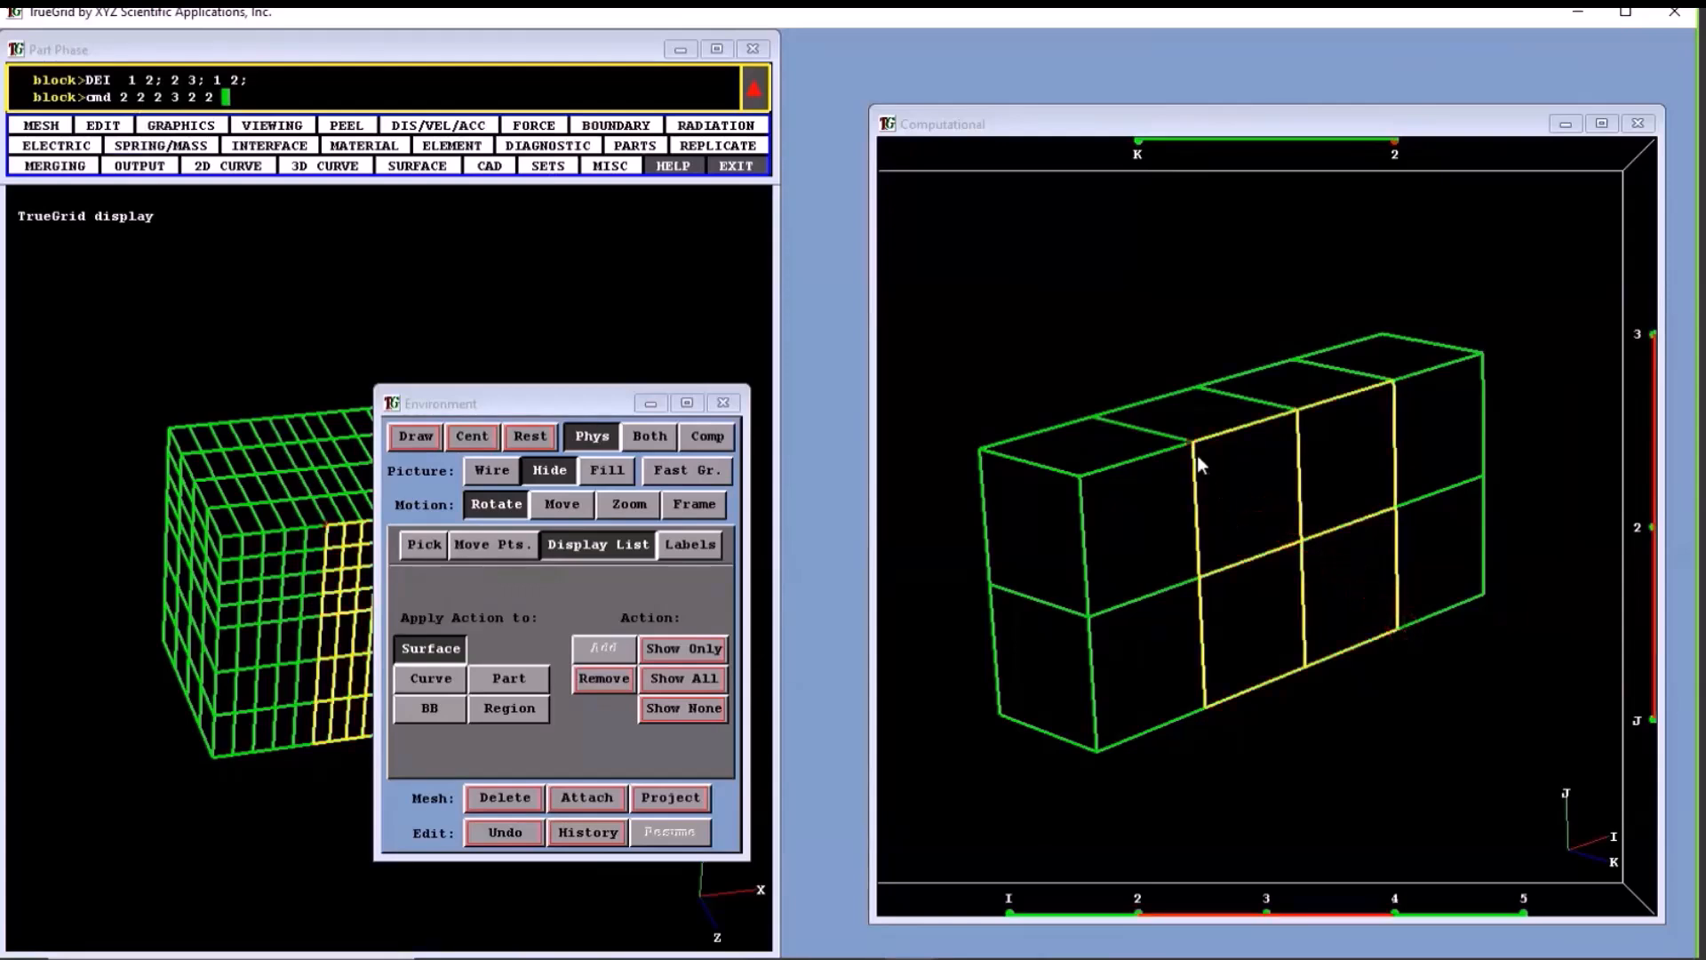
left_click_drag(1196, 472, 1383, 495)
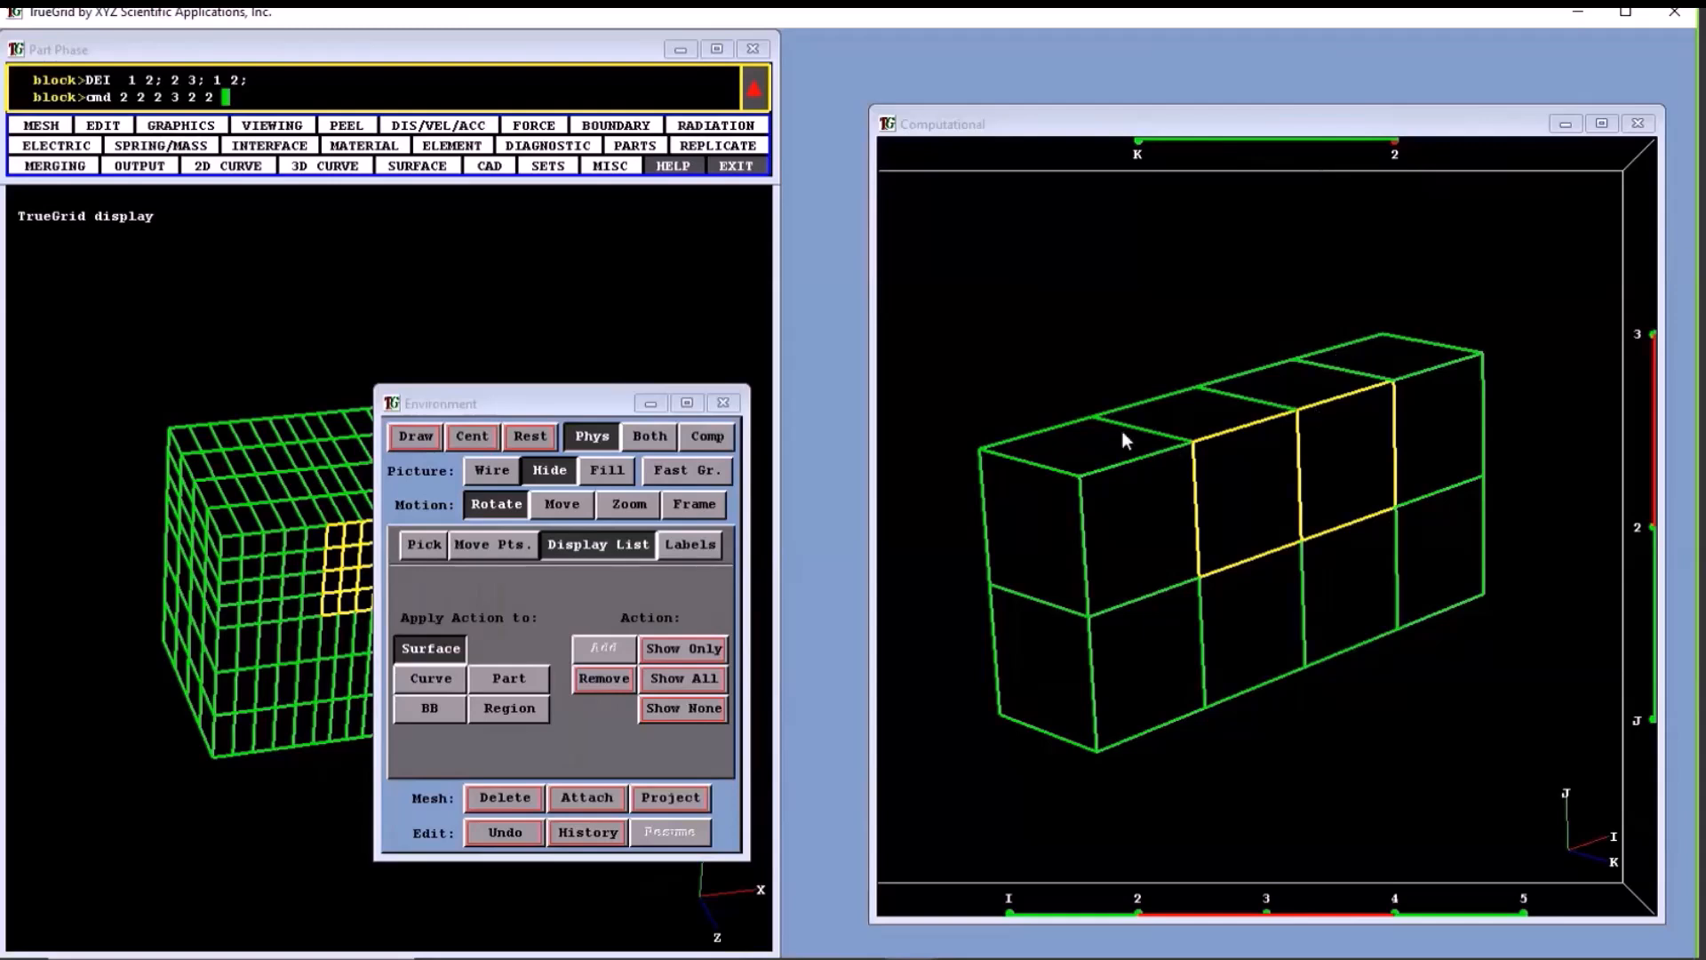
- Select the end face at I 1 from J 2 to 3, and the upper block from I 3 to 4
left_click_drag(1122, 430, 1291, 427)
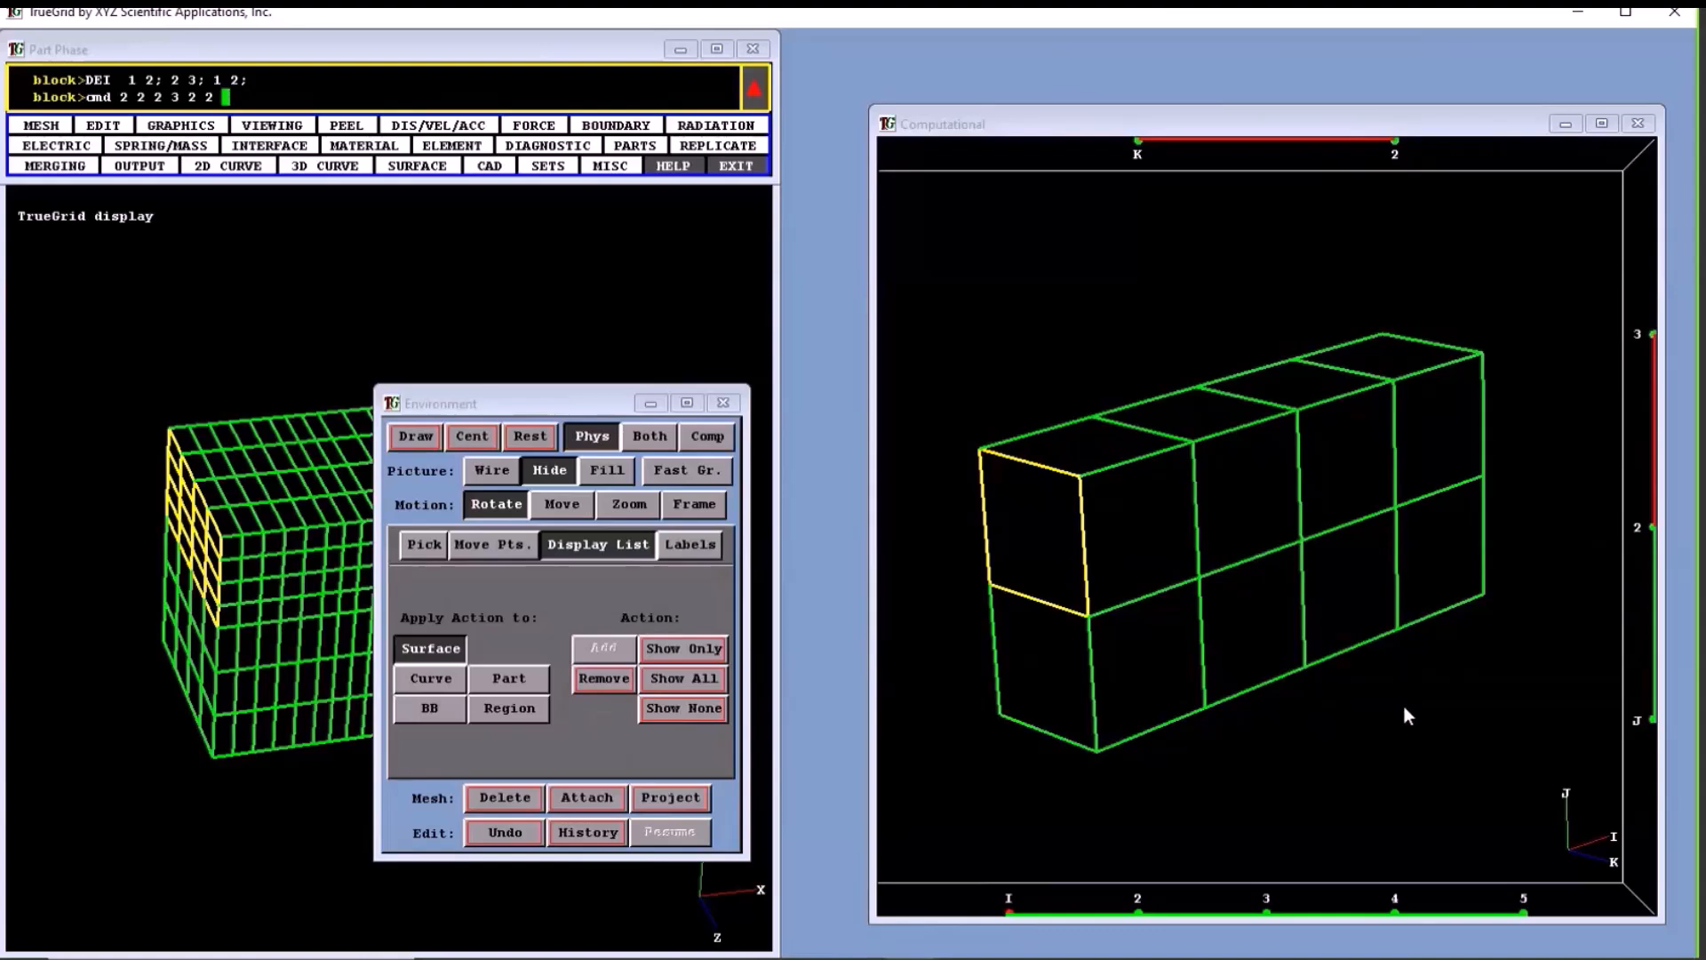
left_click_drag(1093, 412, 1302, 655)
left_click(1102, 418)
left_click_drag(1093, 412, 1309, 672)
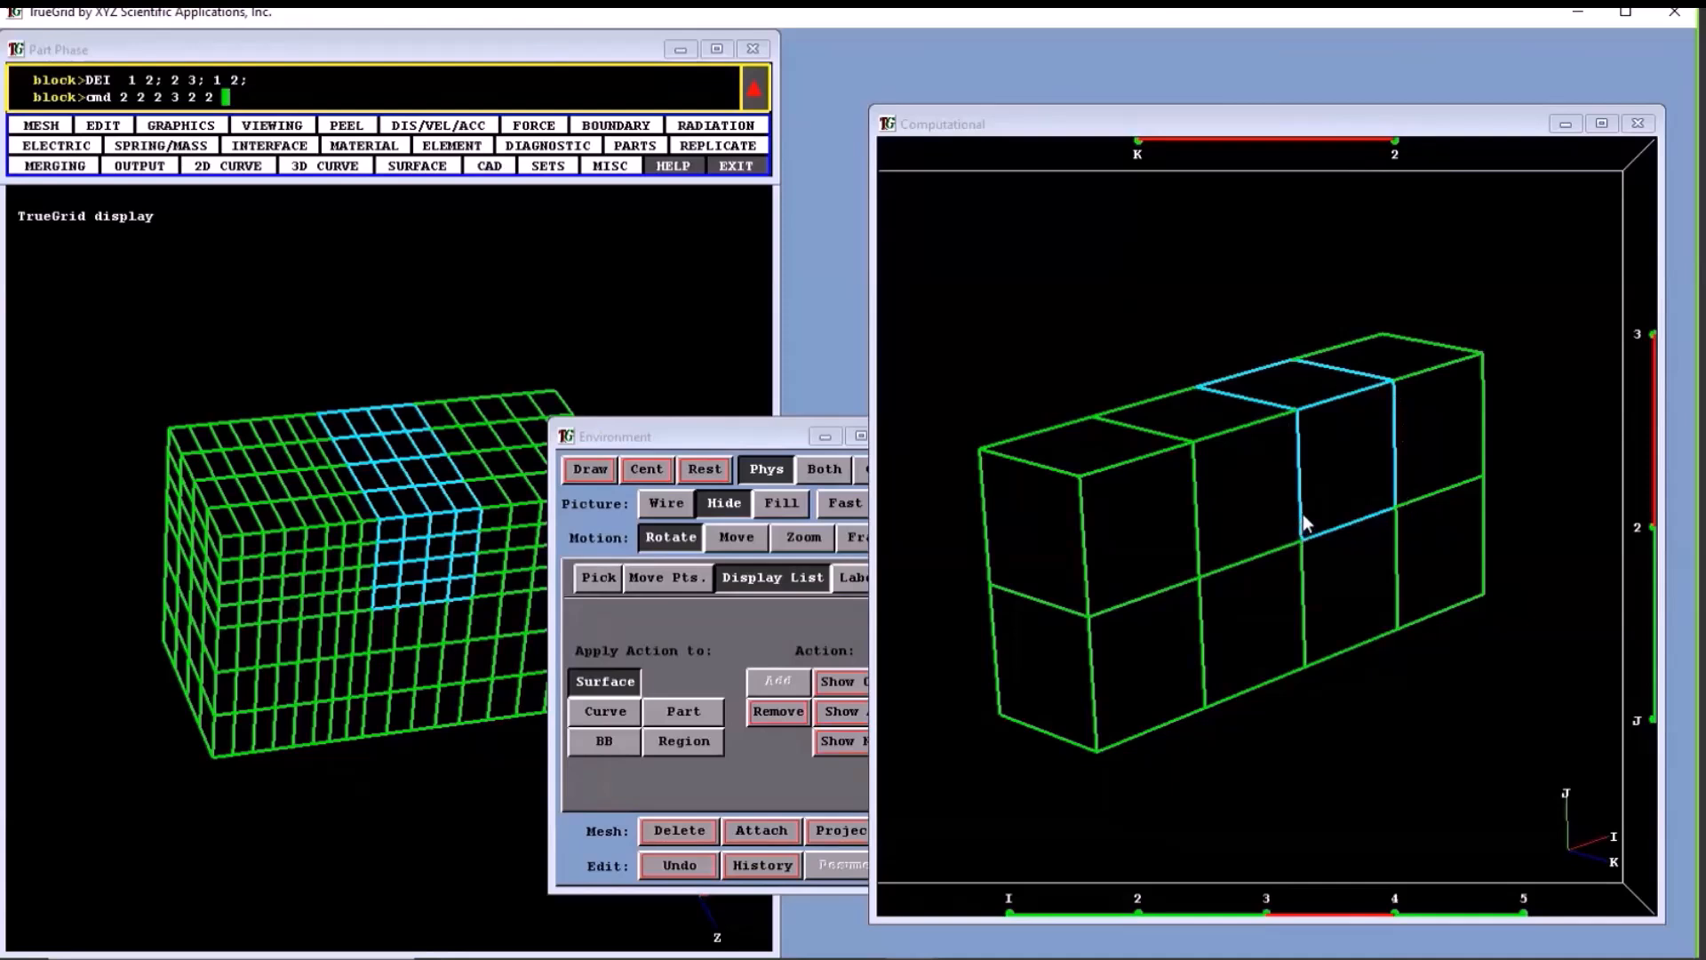
- Clear the region selection and select the J 2 vertices at I 1 for K 1 and 2, and at I 3 for K 2
key("F2")
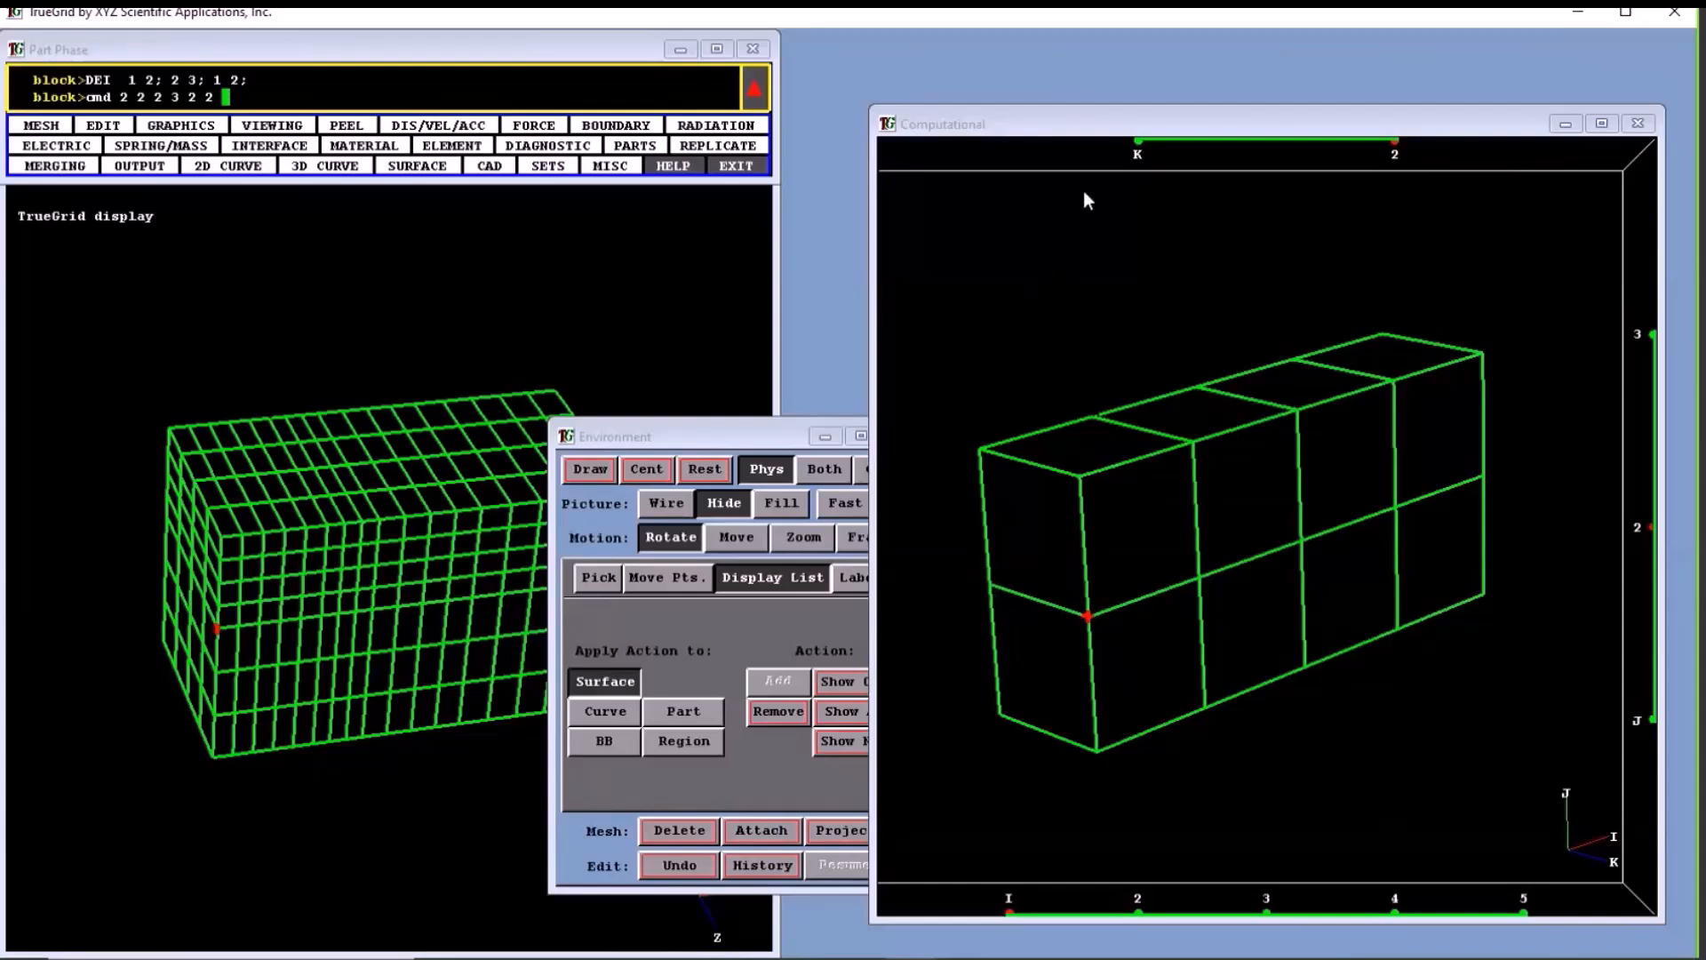
left_click(1138, 144)
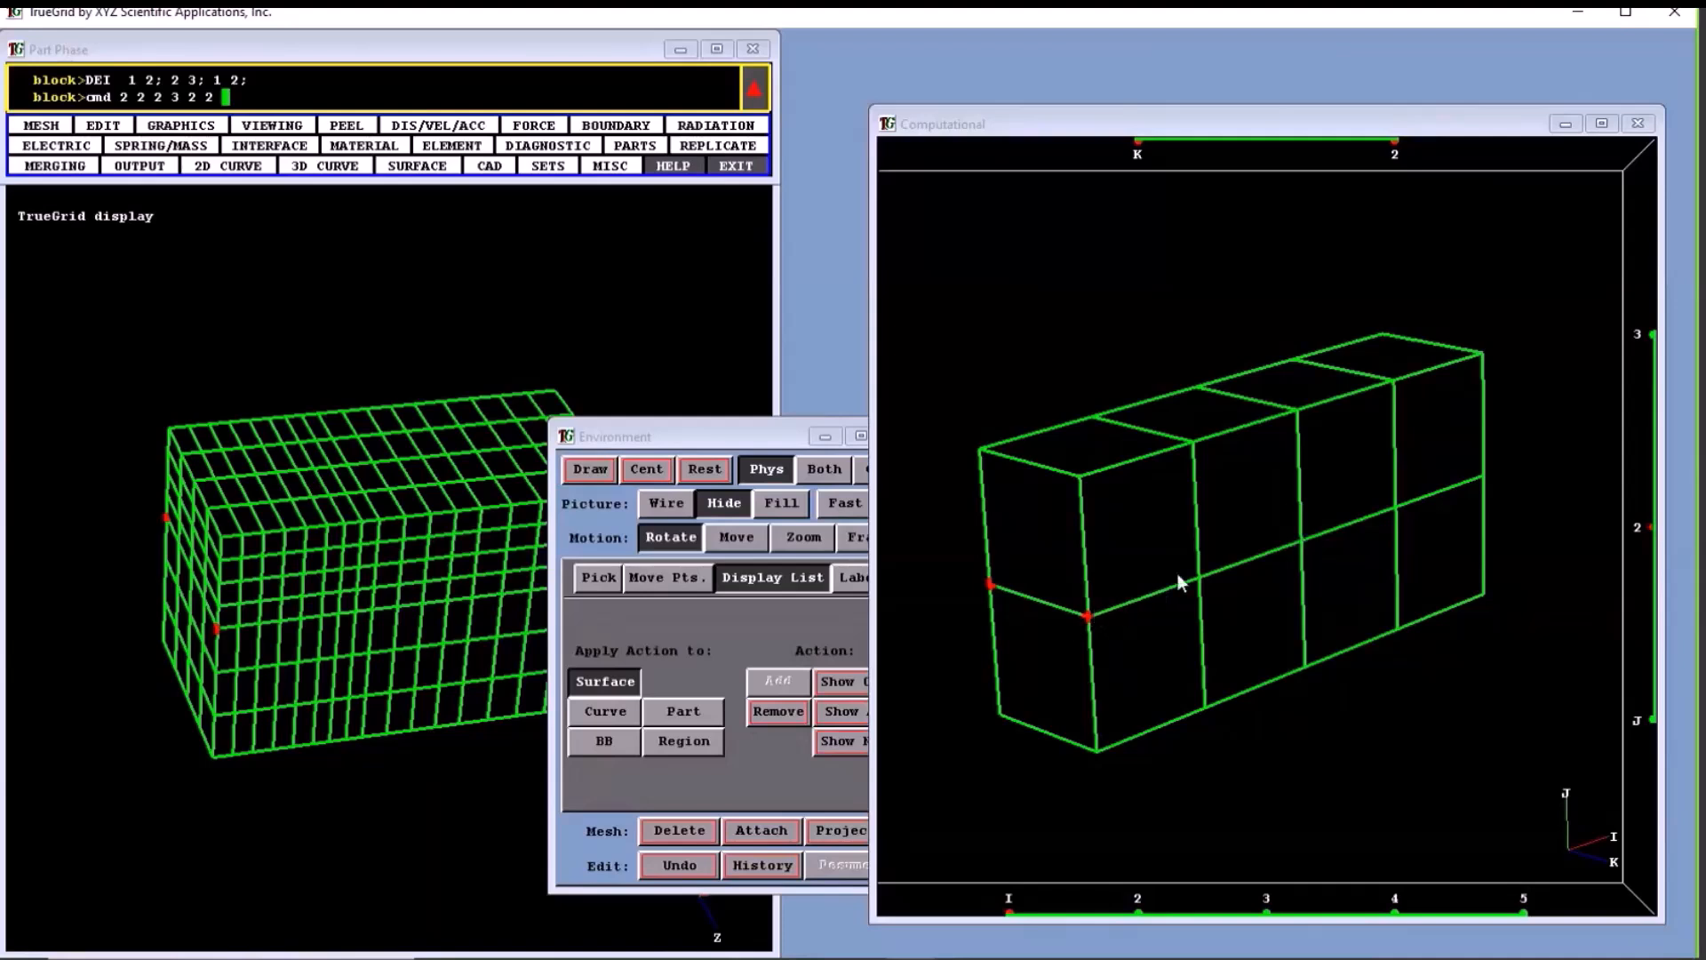
left_click(1267, 897)
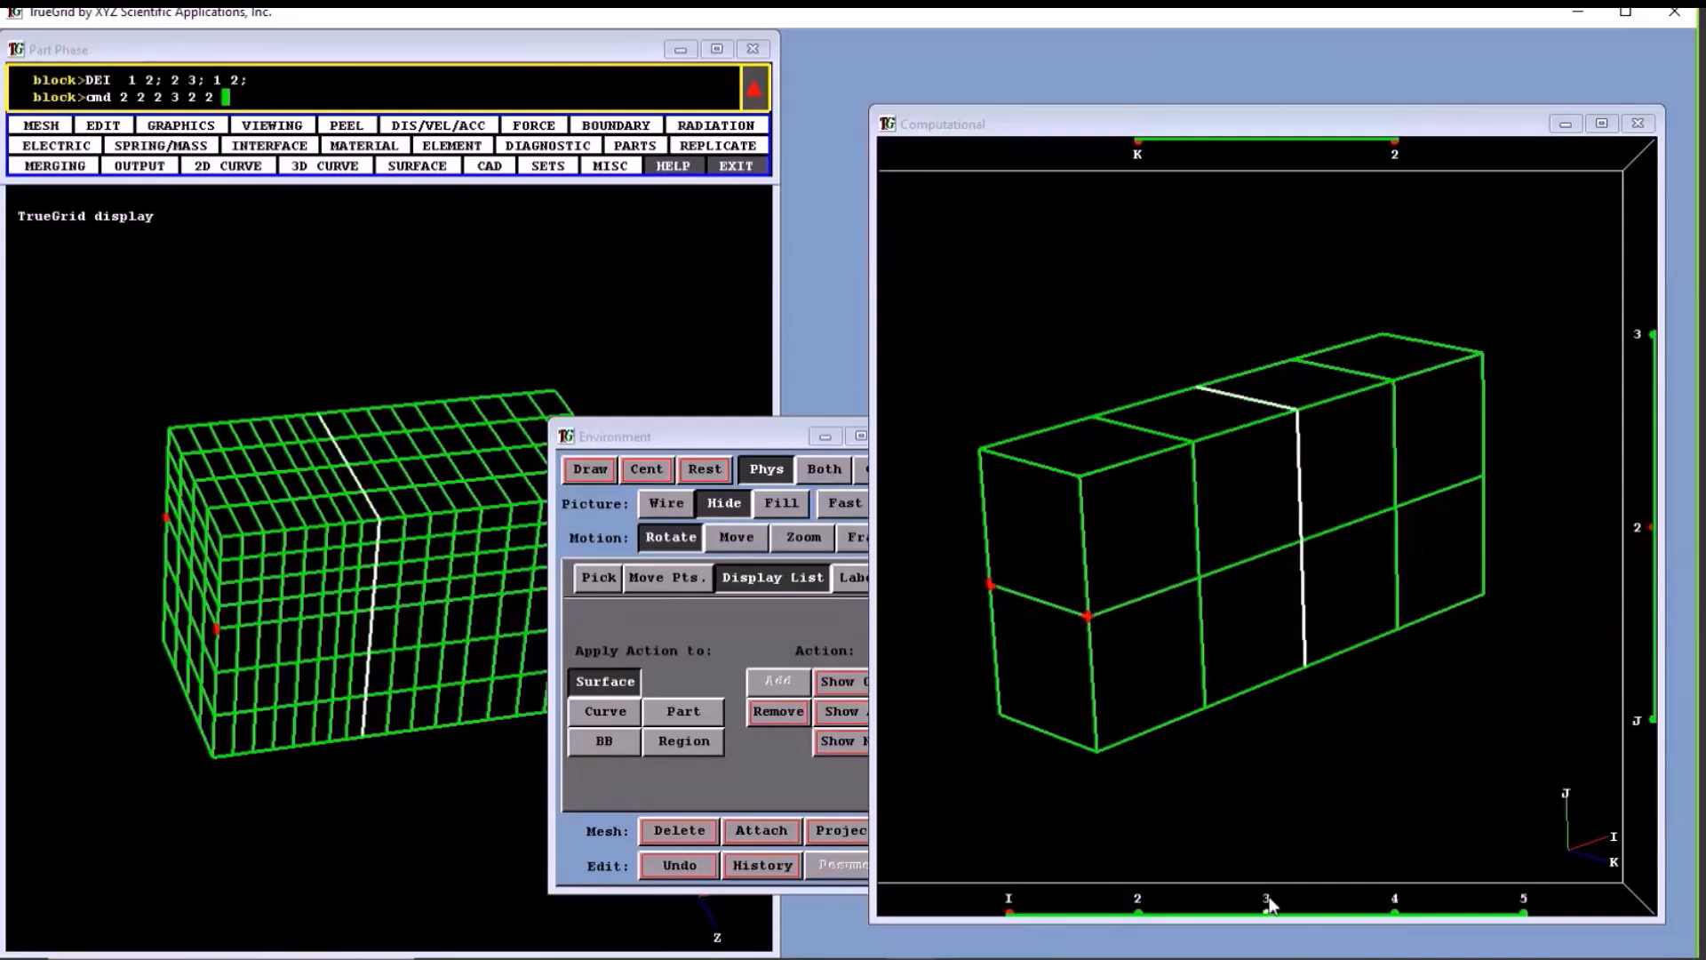
left_click(1300, 542)
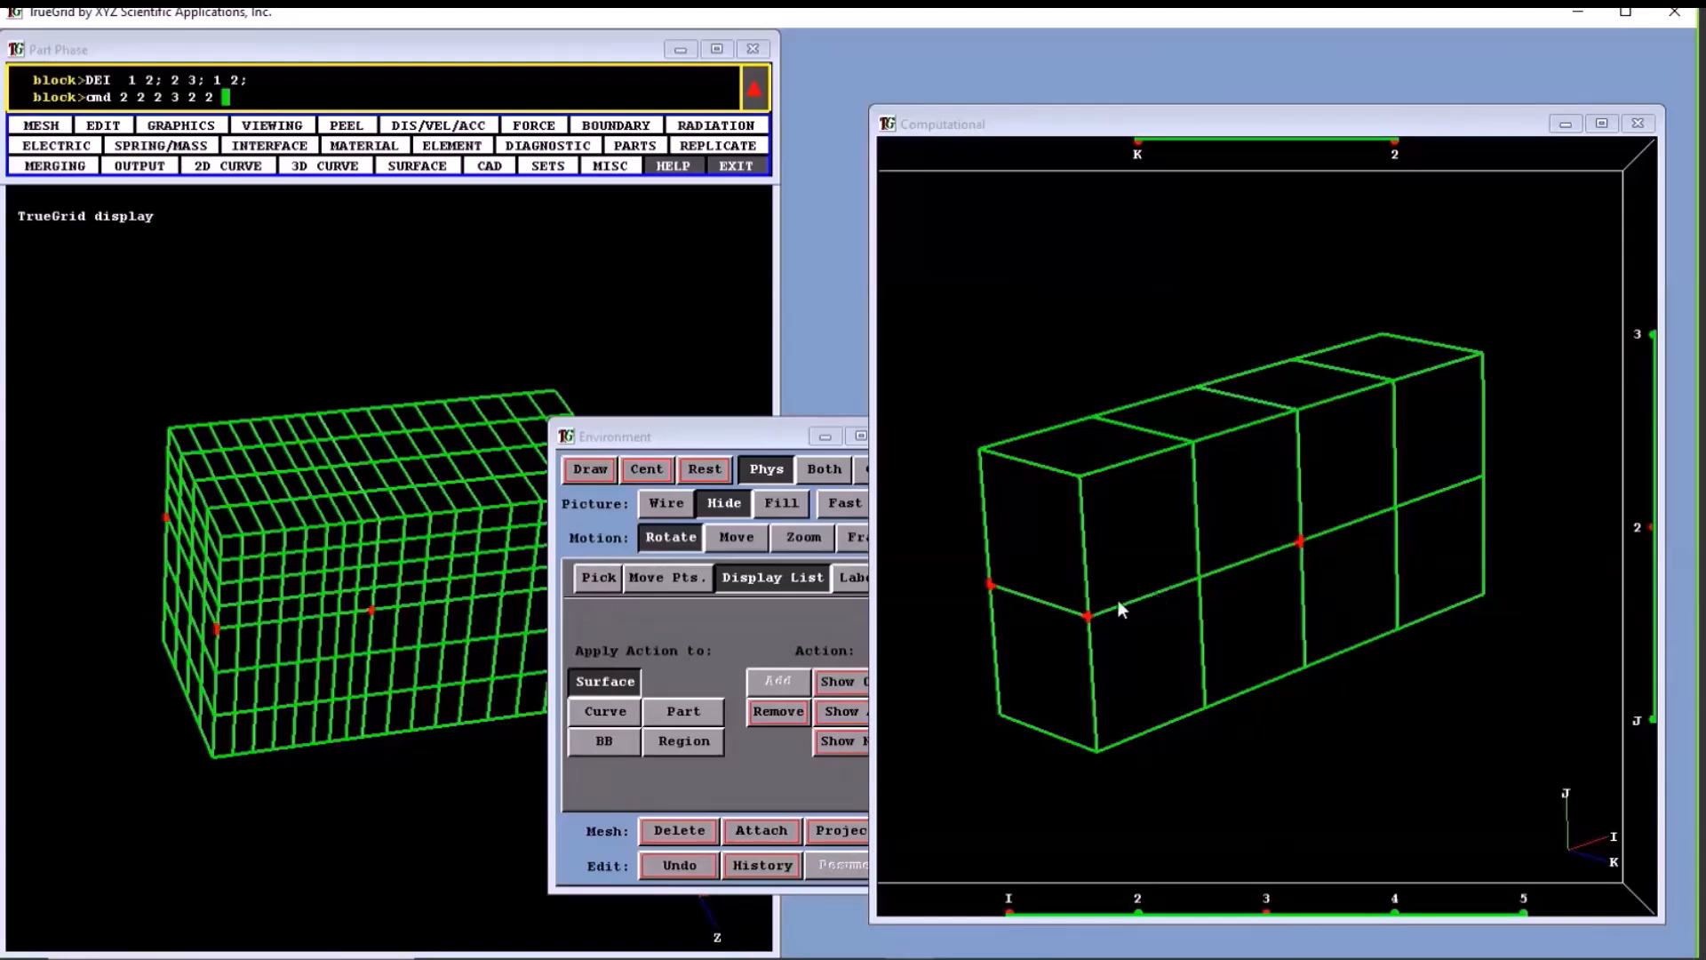
- Replace the vertex selection with the front middle edges from I 2 to 3 and I 4 to 5 at J 2, K 2
left_click_drag(1034, 563, 1122, 654)
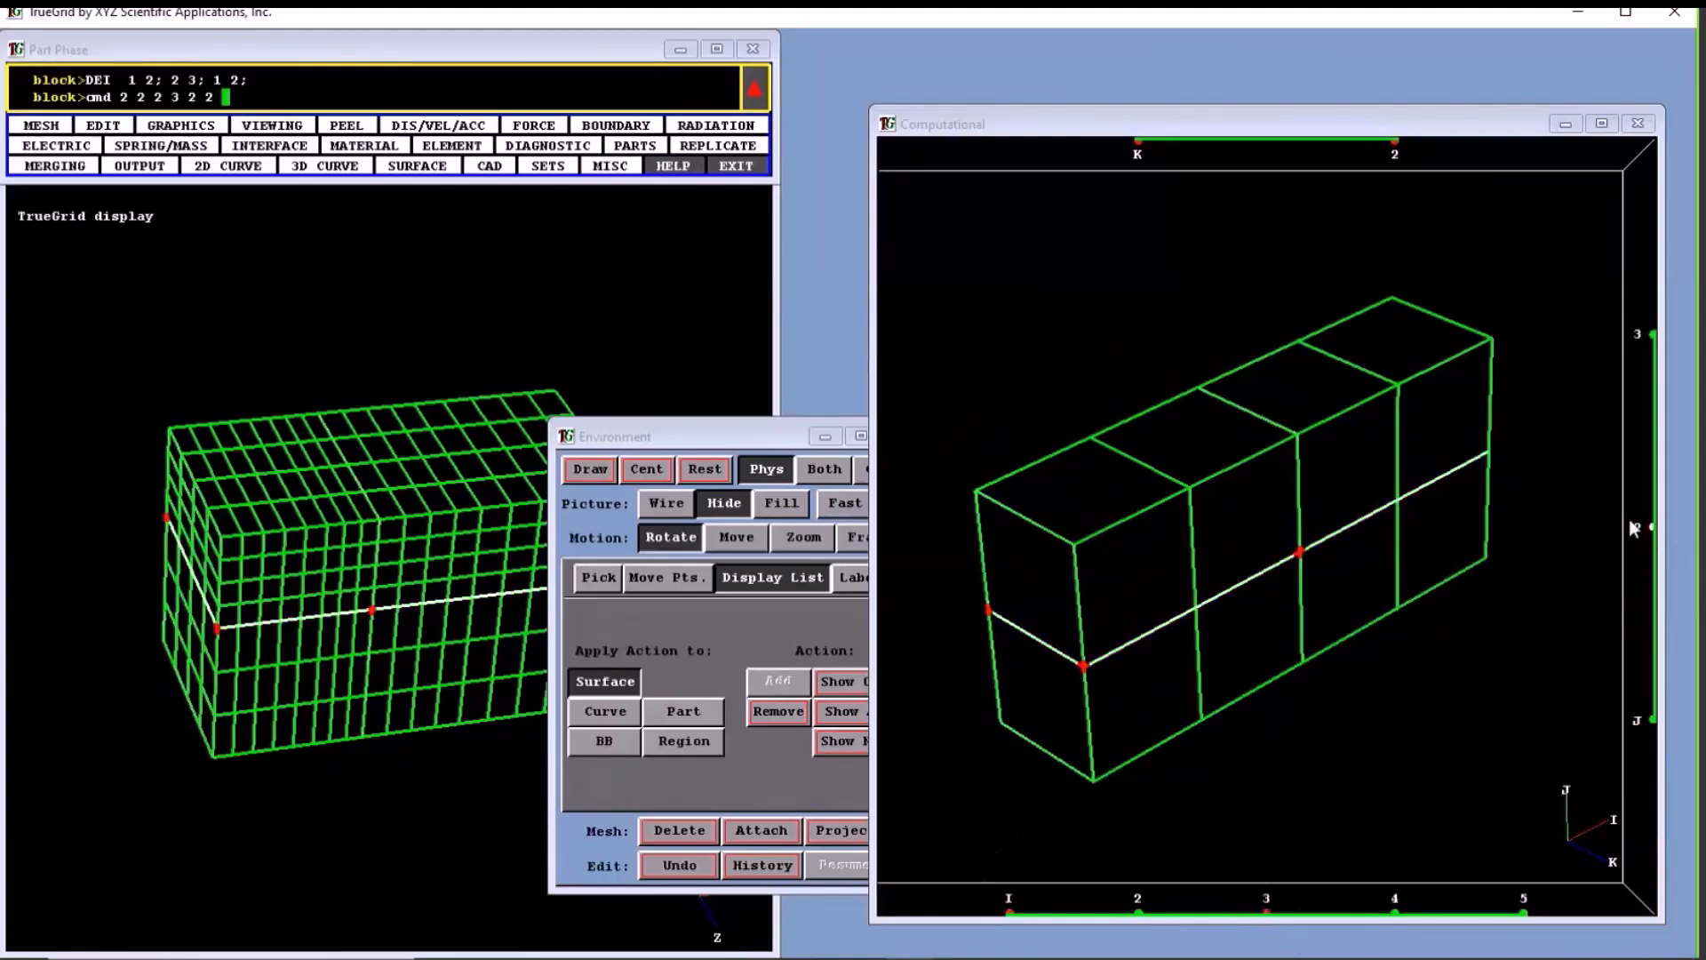
left_click_drag(1120, 151, 1353, 582)
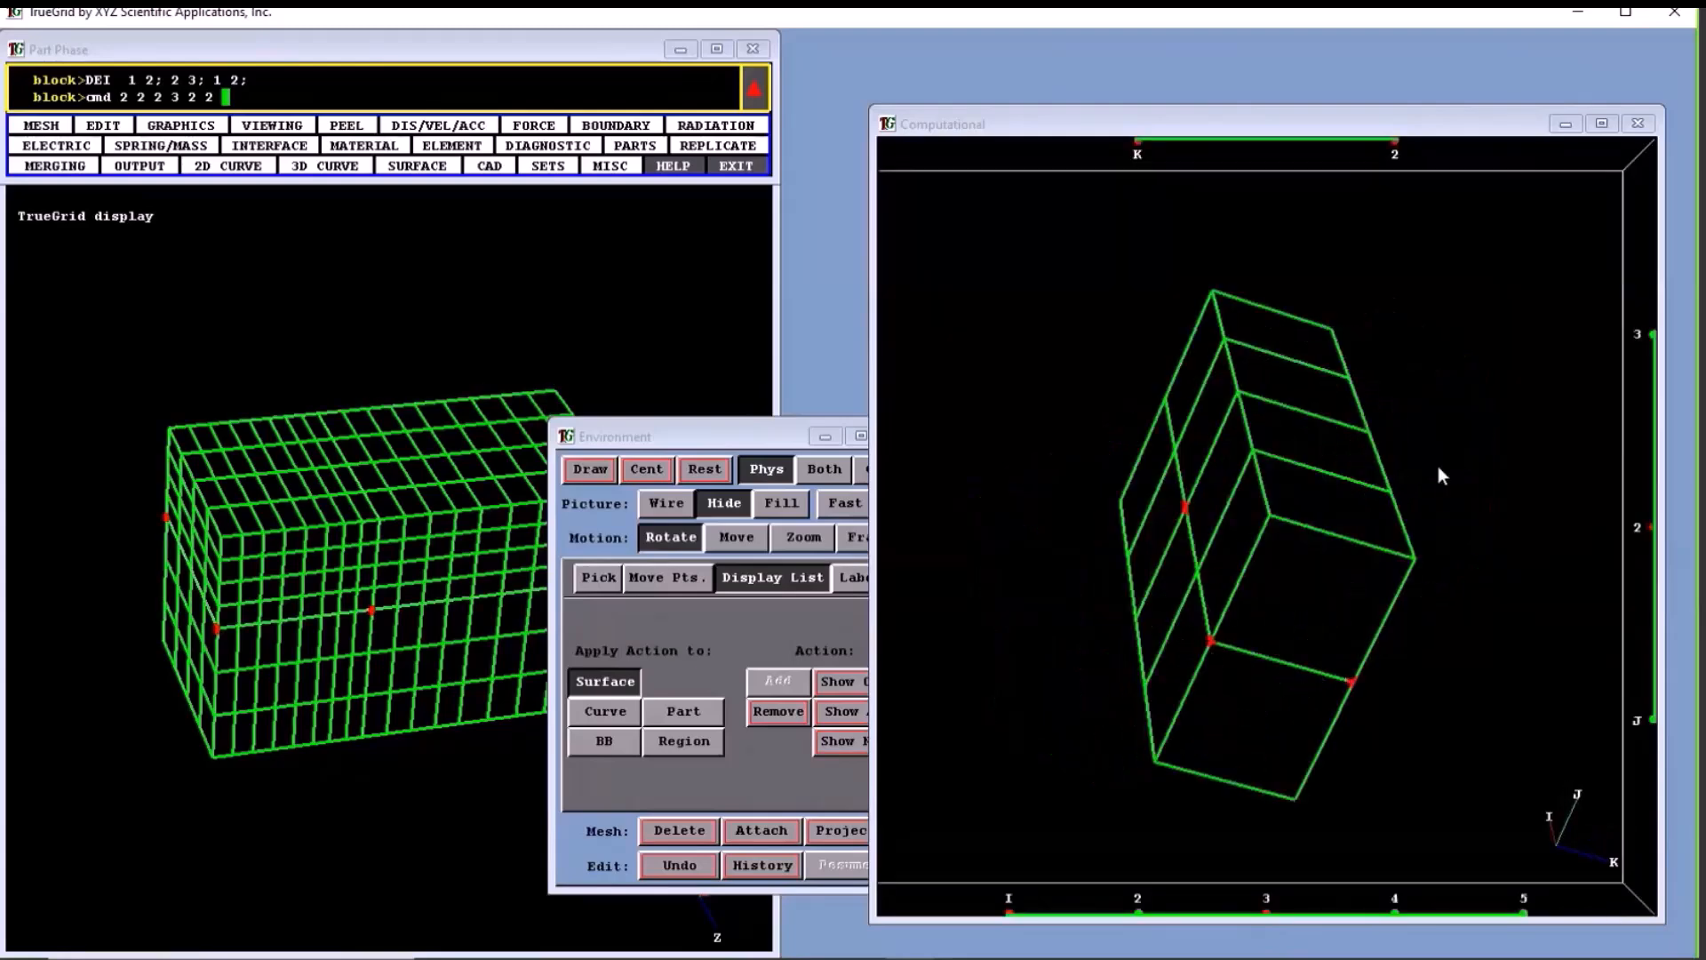
left_click_drag(1363, 481, 1304, 499)
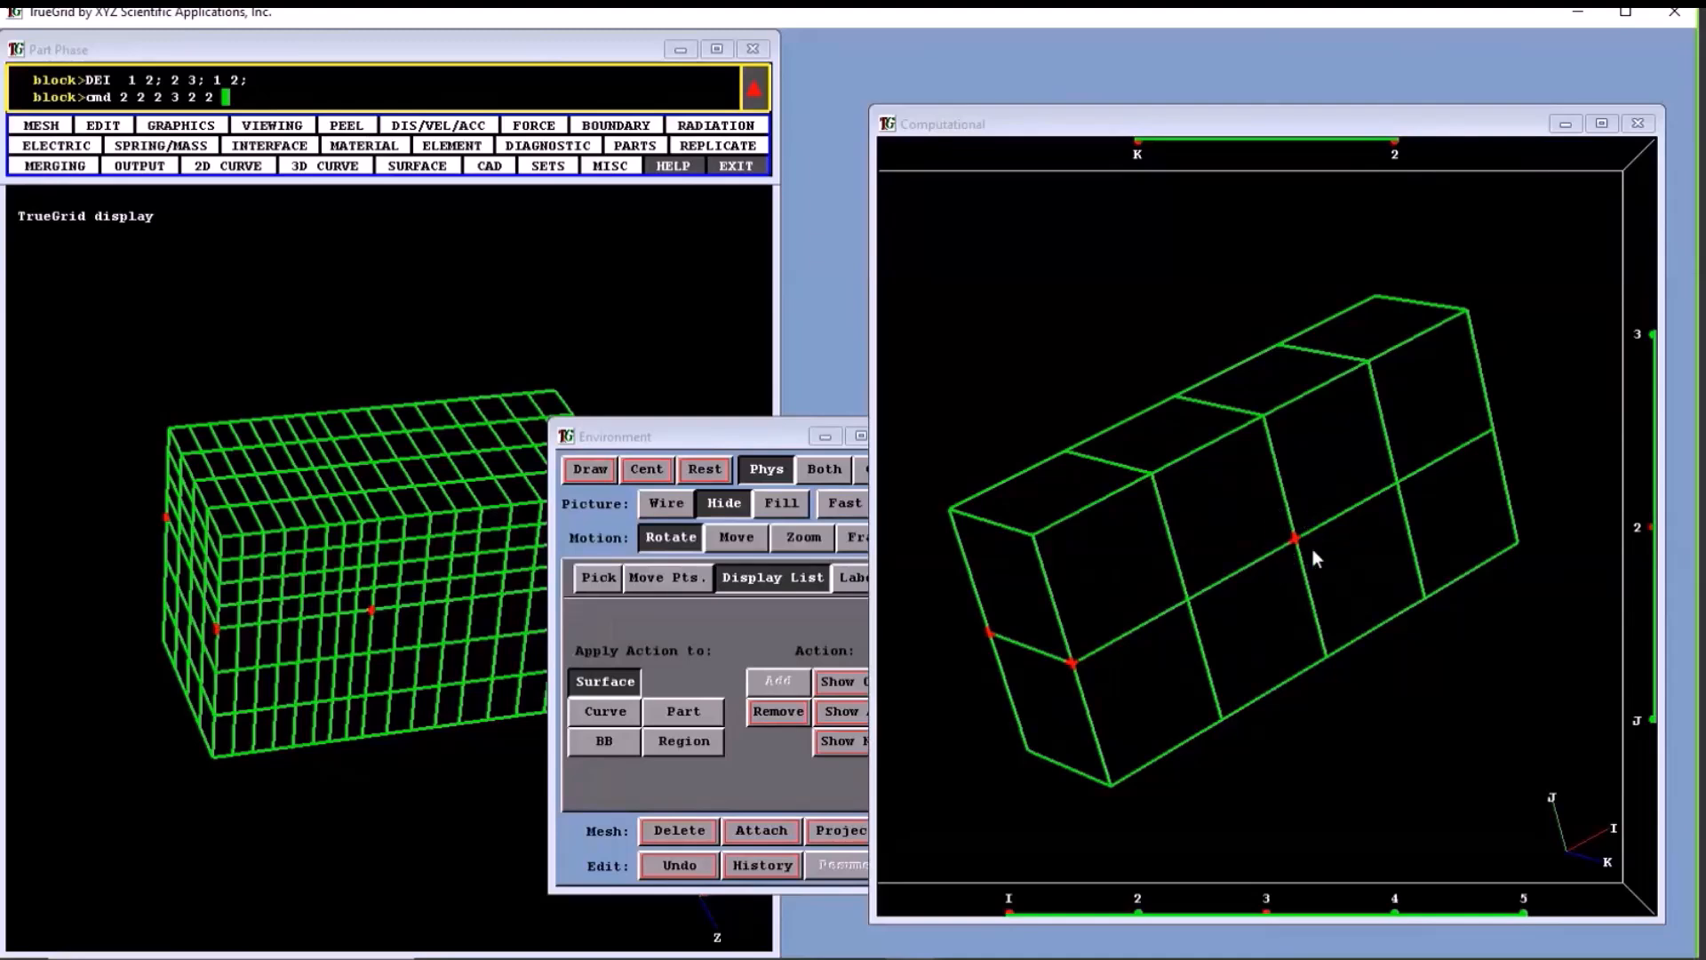
mouse_move(1299, 524)
left_mouse_down()
mouse_move(1485, 622)
mouse_move(1105, 579)
mouse_move(1005, 599)
mouse_move(1339, 593)
mouse_move(1208, 562)
mouse_move(1245, 578)
mouse_move(1304, 549)
left_mouse_up()
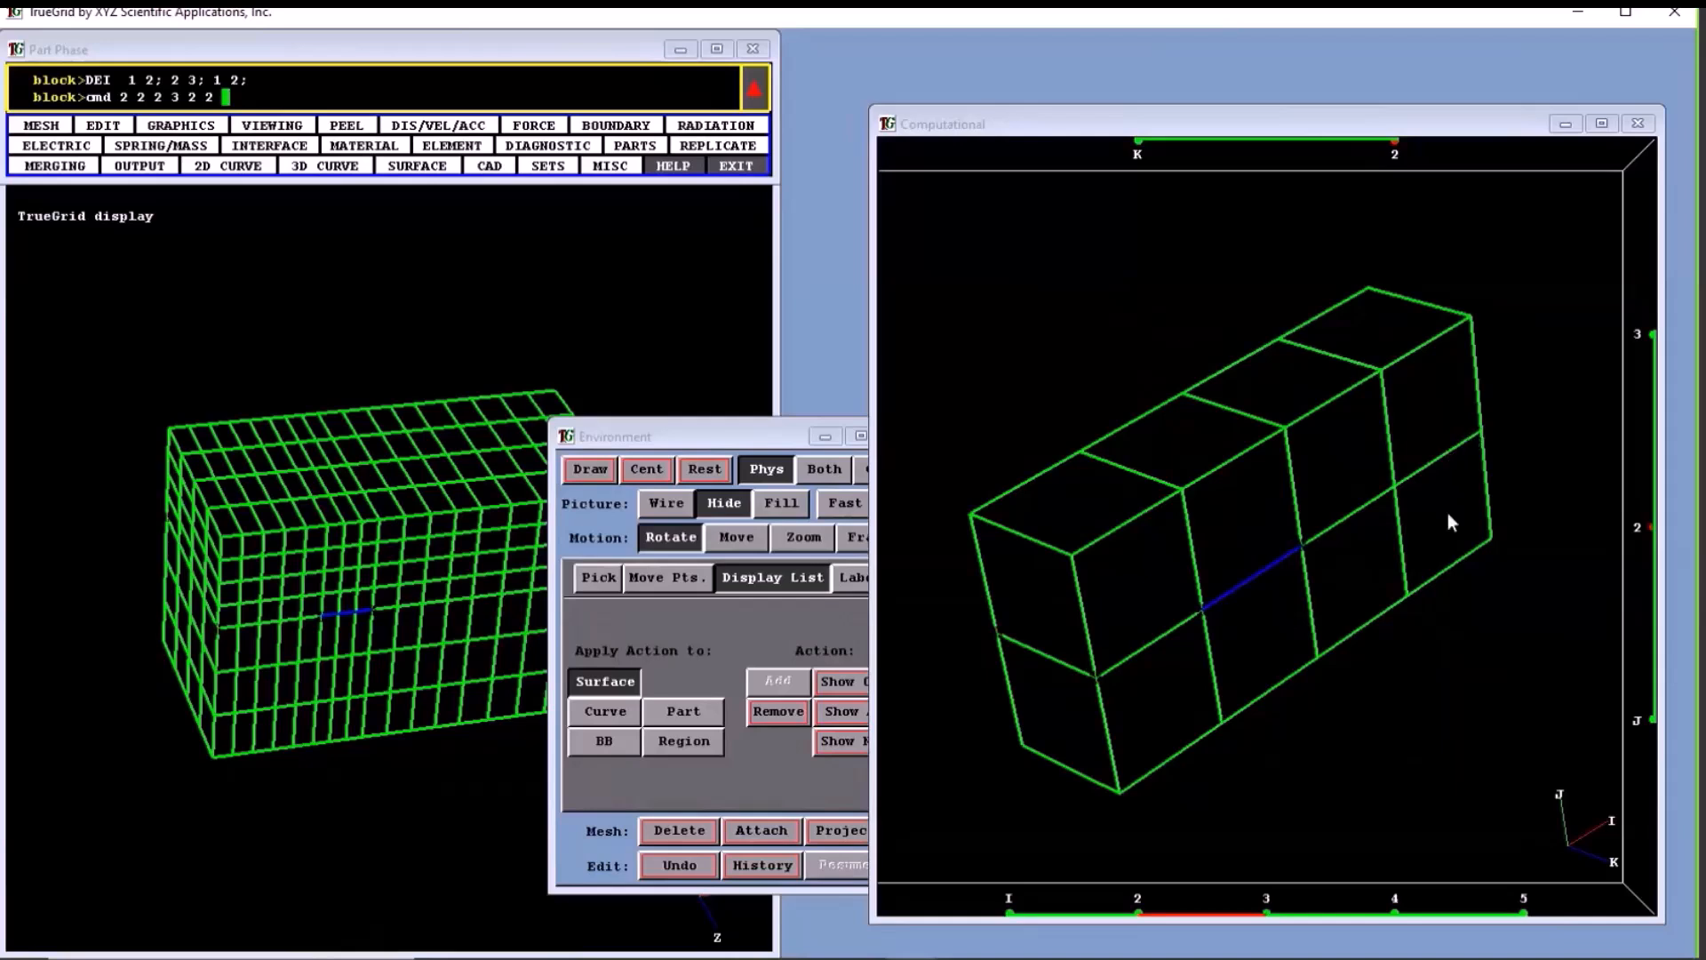
left_click(1442, 907)
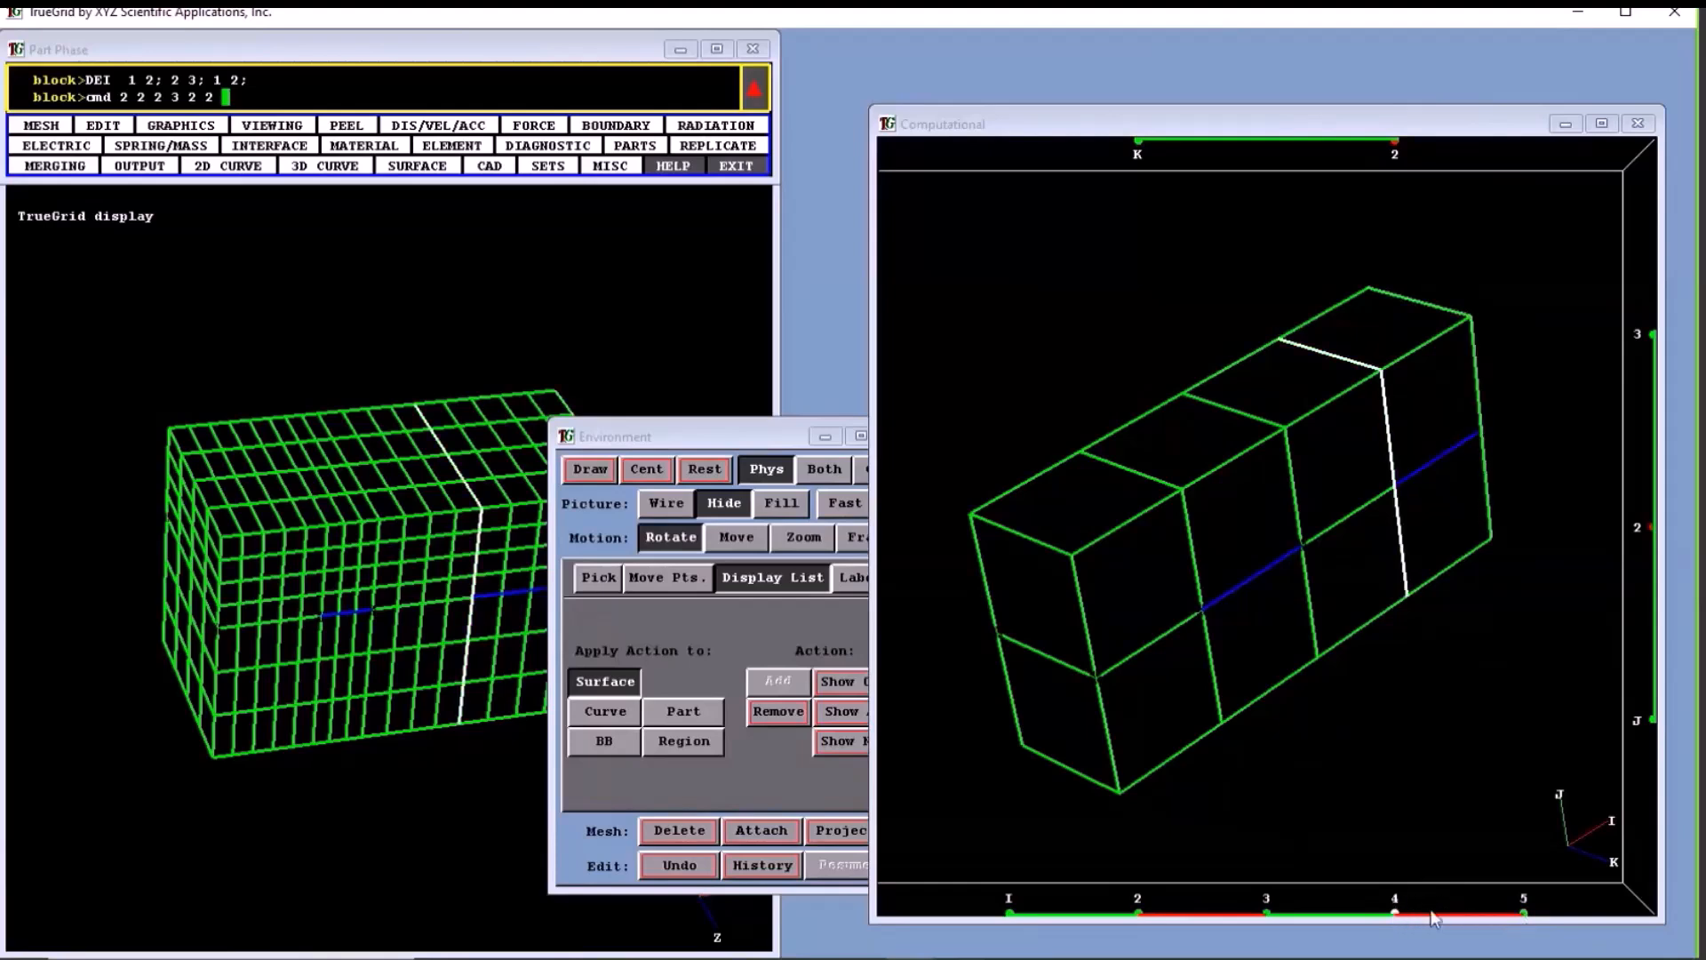
- Extend the edge selection from I 2 to 3 and I 4 to 5 to include K 1 and J 3
middle_click_drag(1102, 644, 1342, 650)
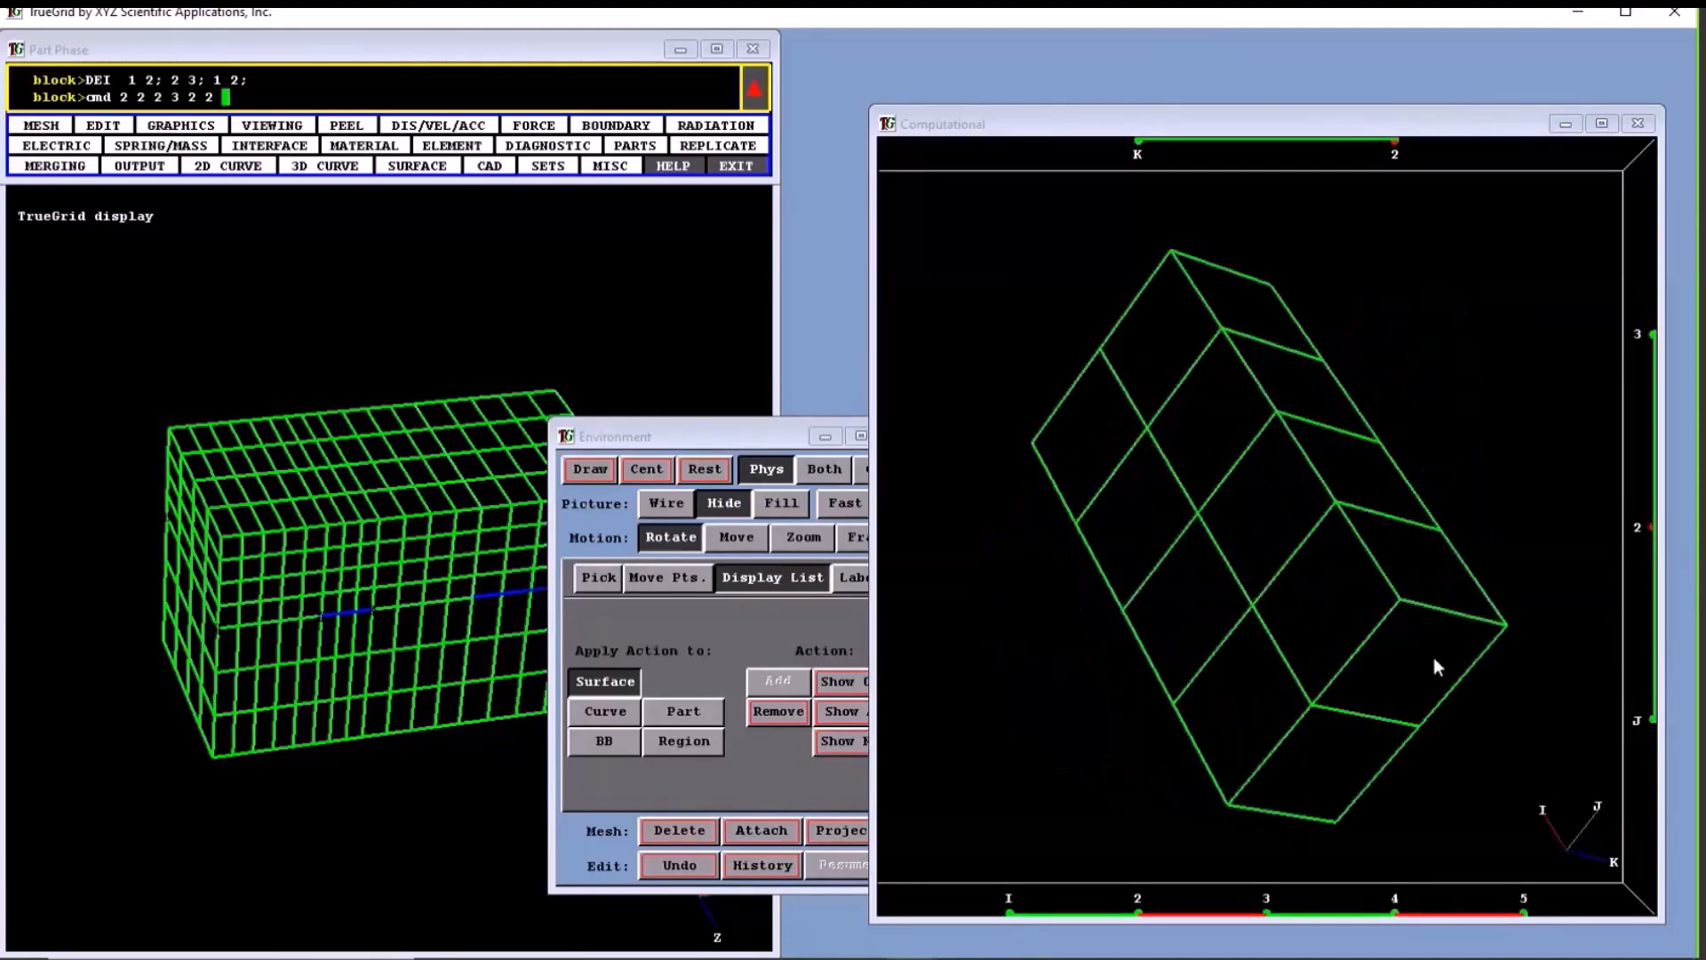
middle_click_drag(1469, 654, 1058, 648)
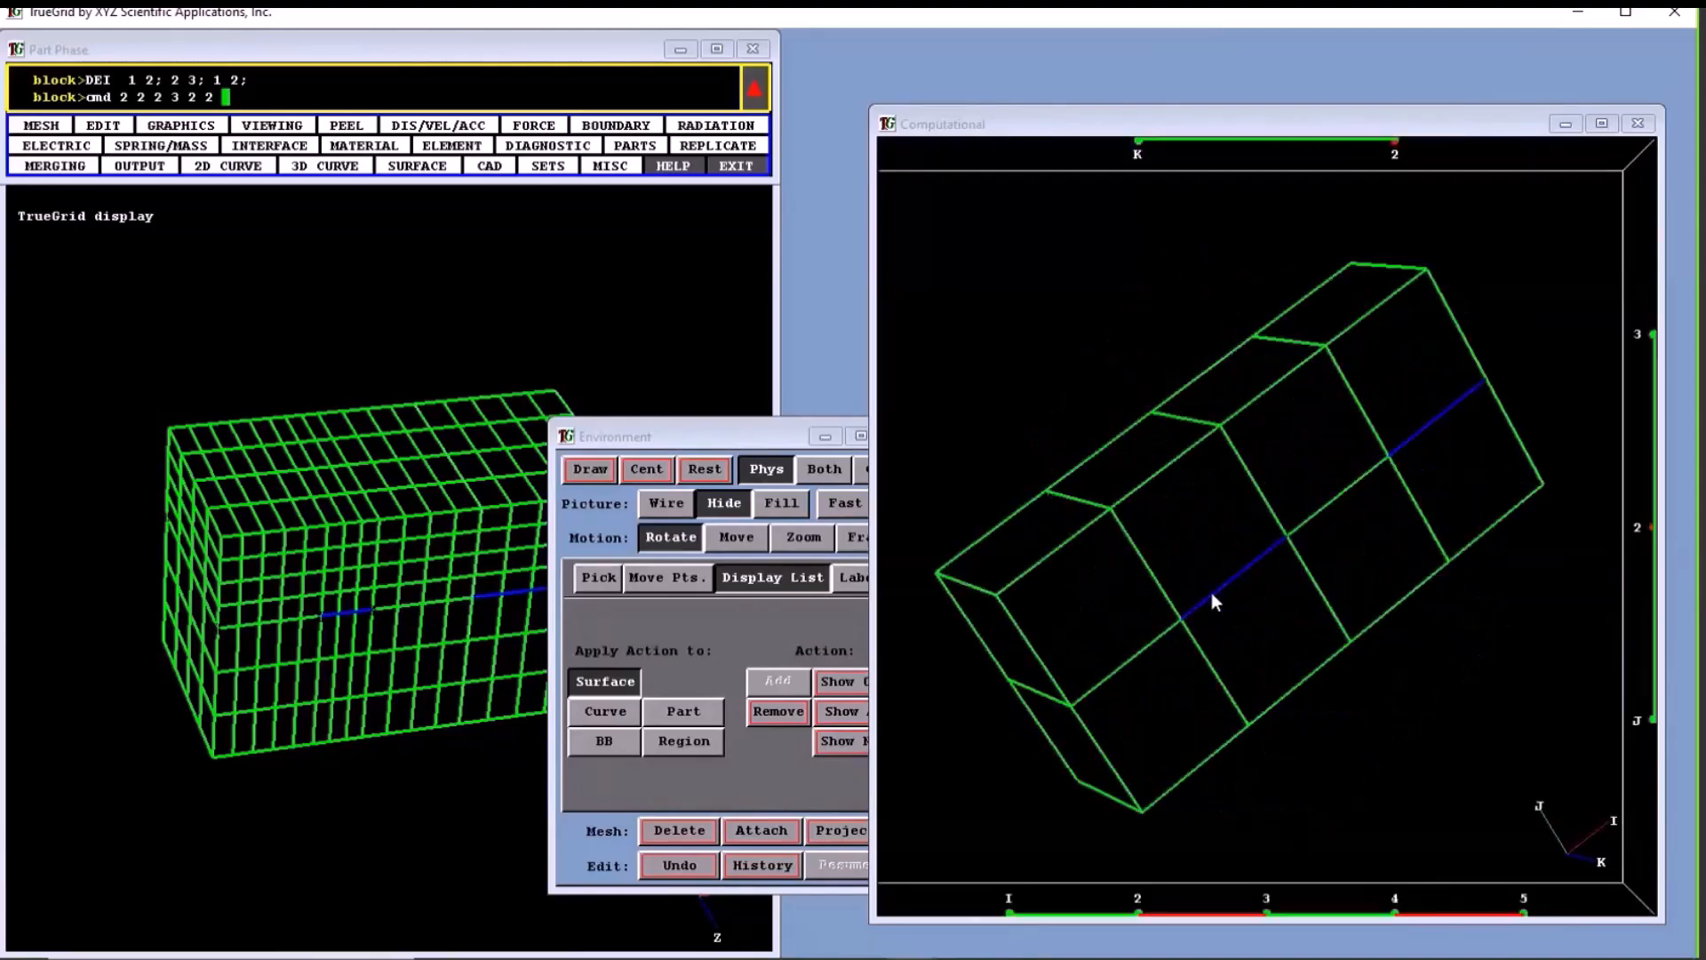
mouse_move(1428, 457)
middle_mouse_down()
mouse_move(1294, 552)
mouse_move(1181, 551)
middle_mouse_up()
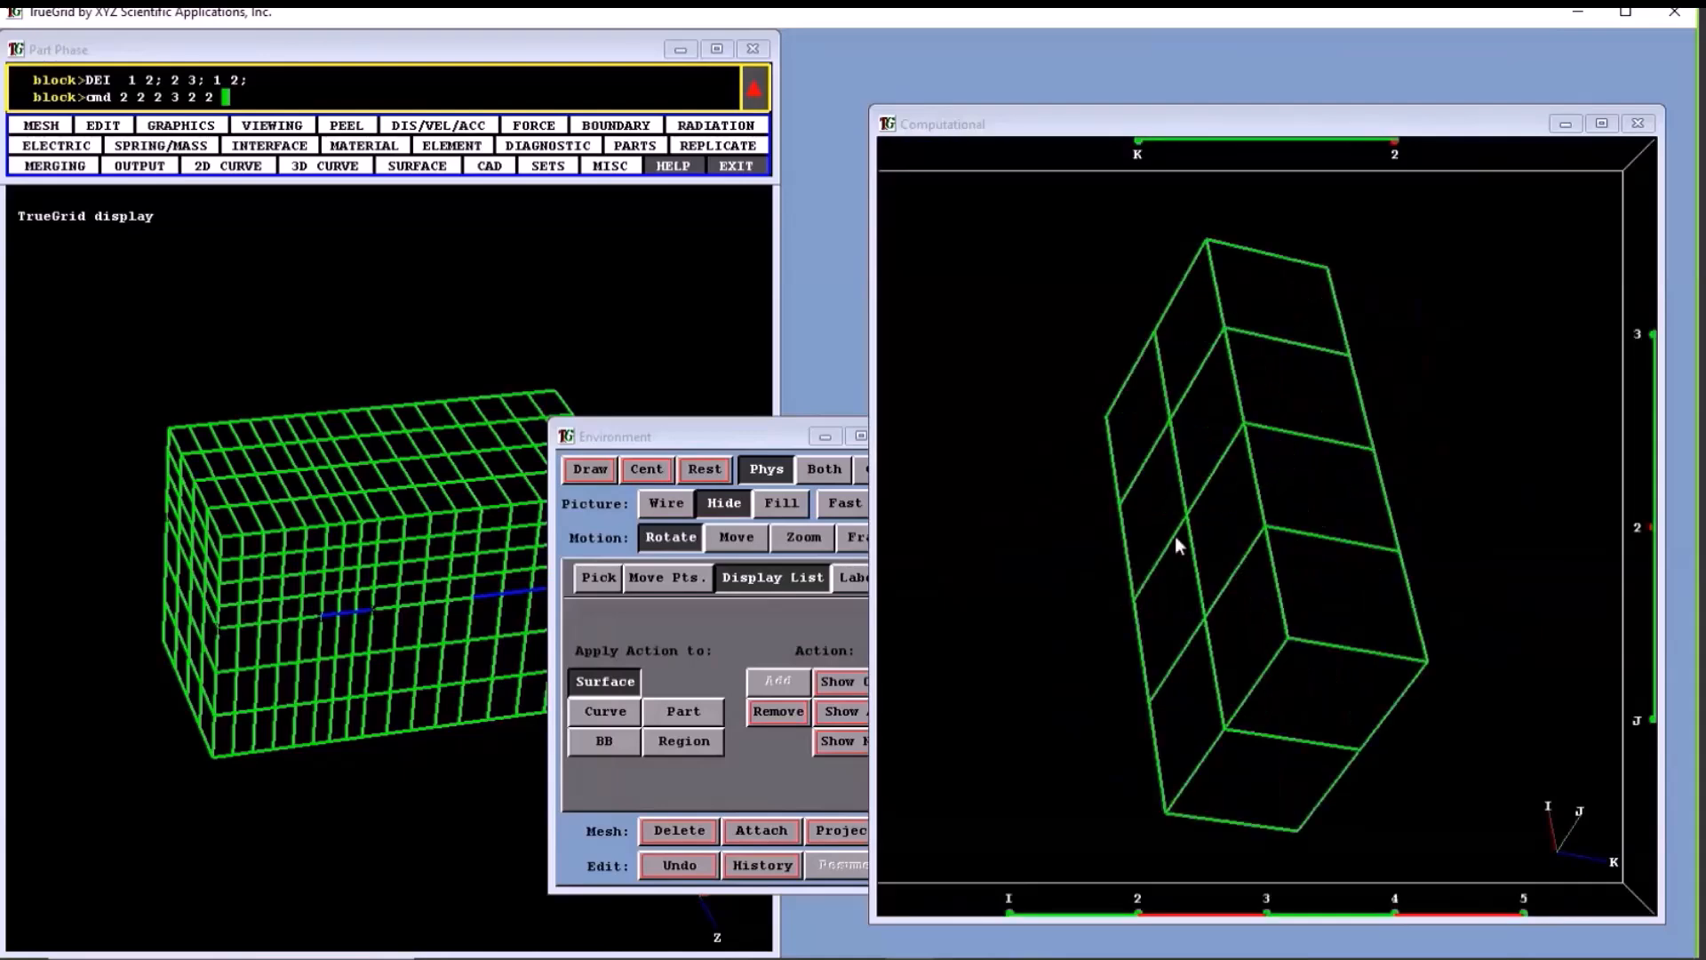
left_click(1138, 152)
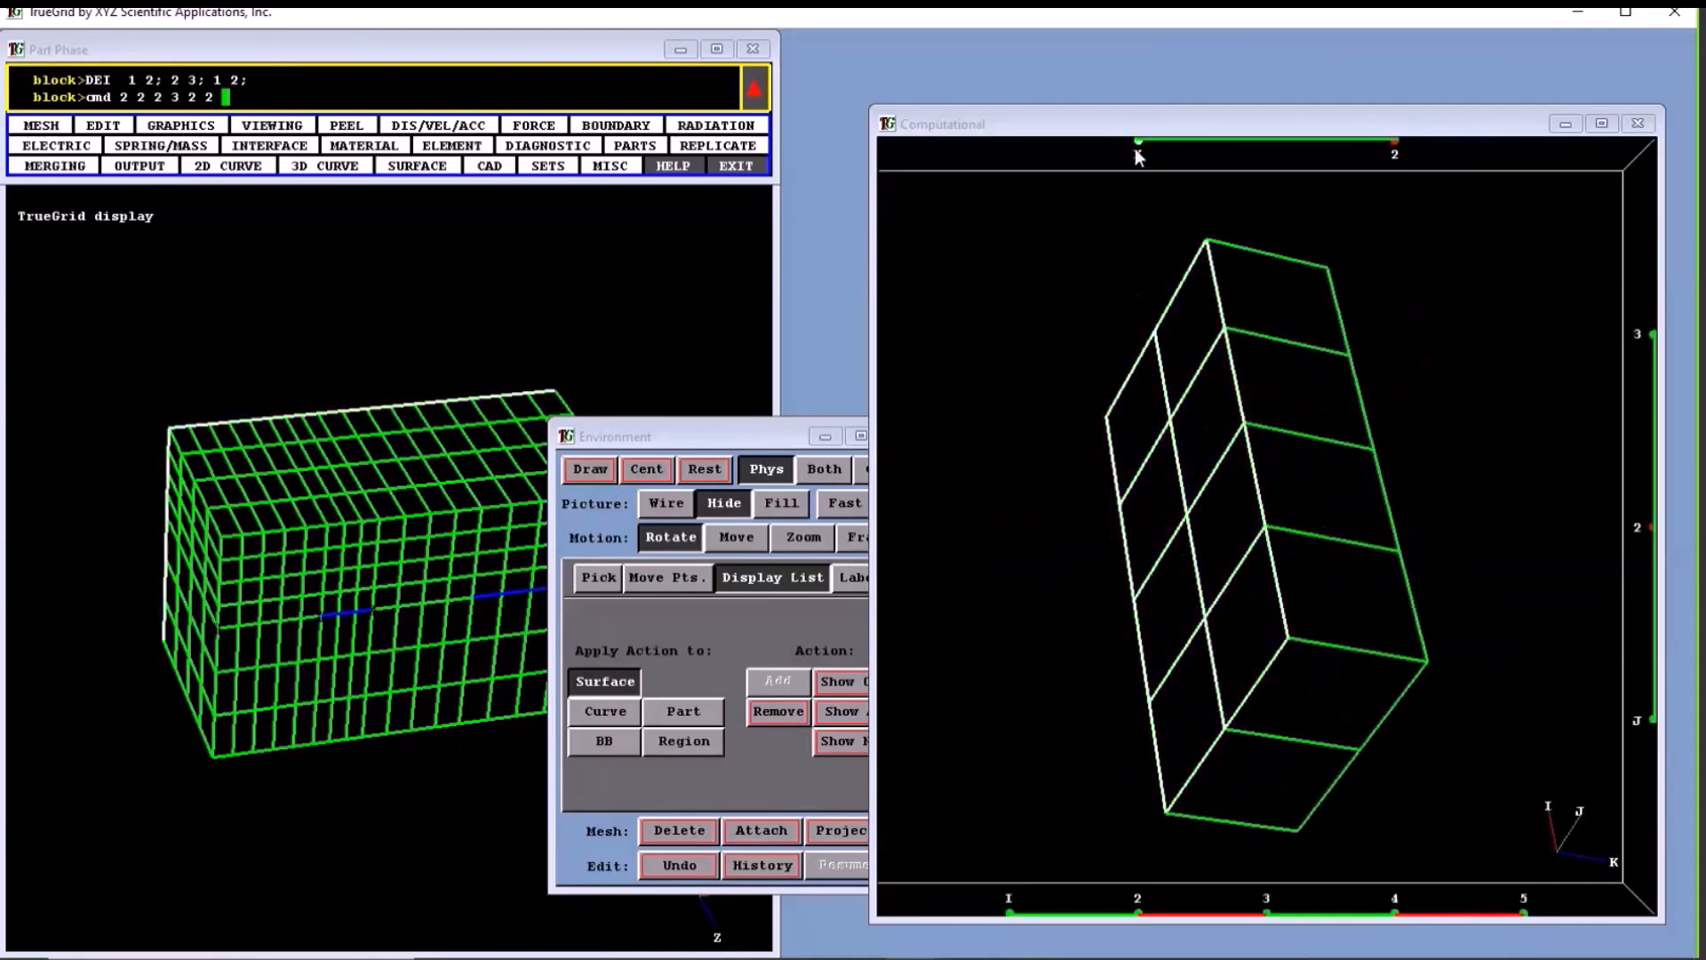
middle_click_drag(1280, 411, 1110, 434)
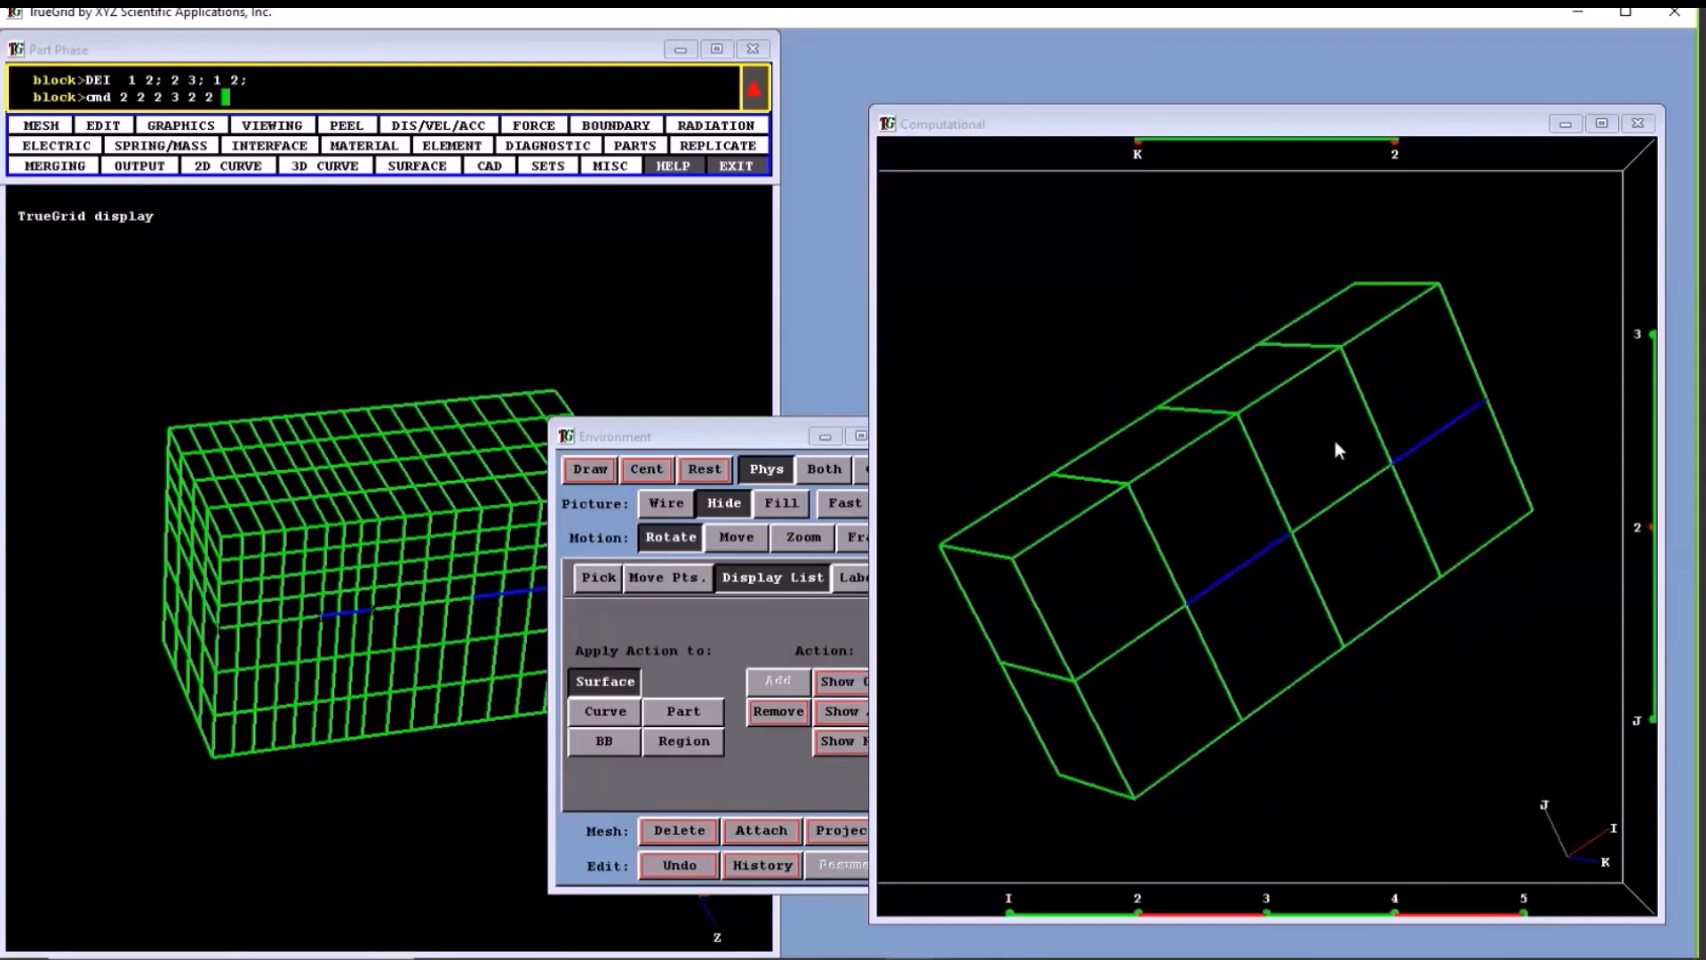
left_click(1393, 153)
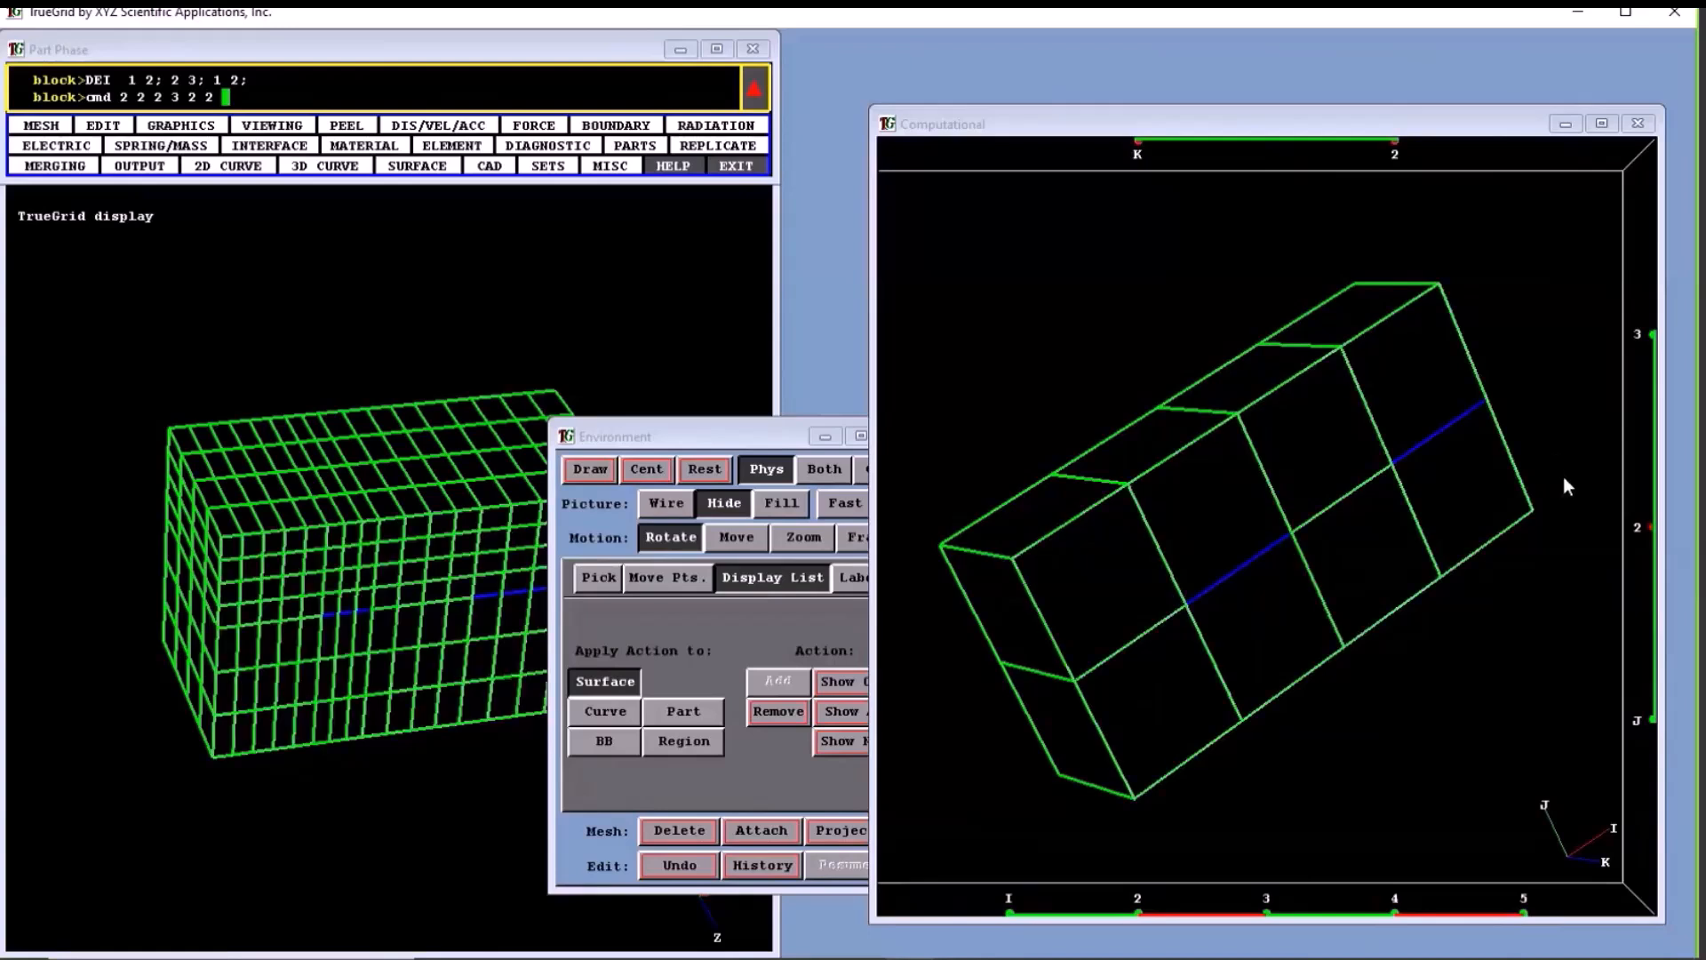
left_click(1644, 336)
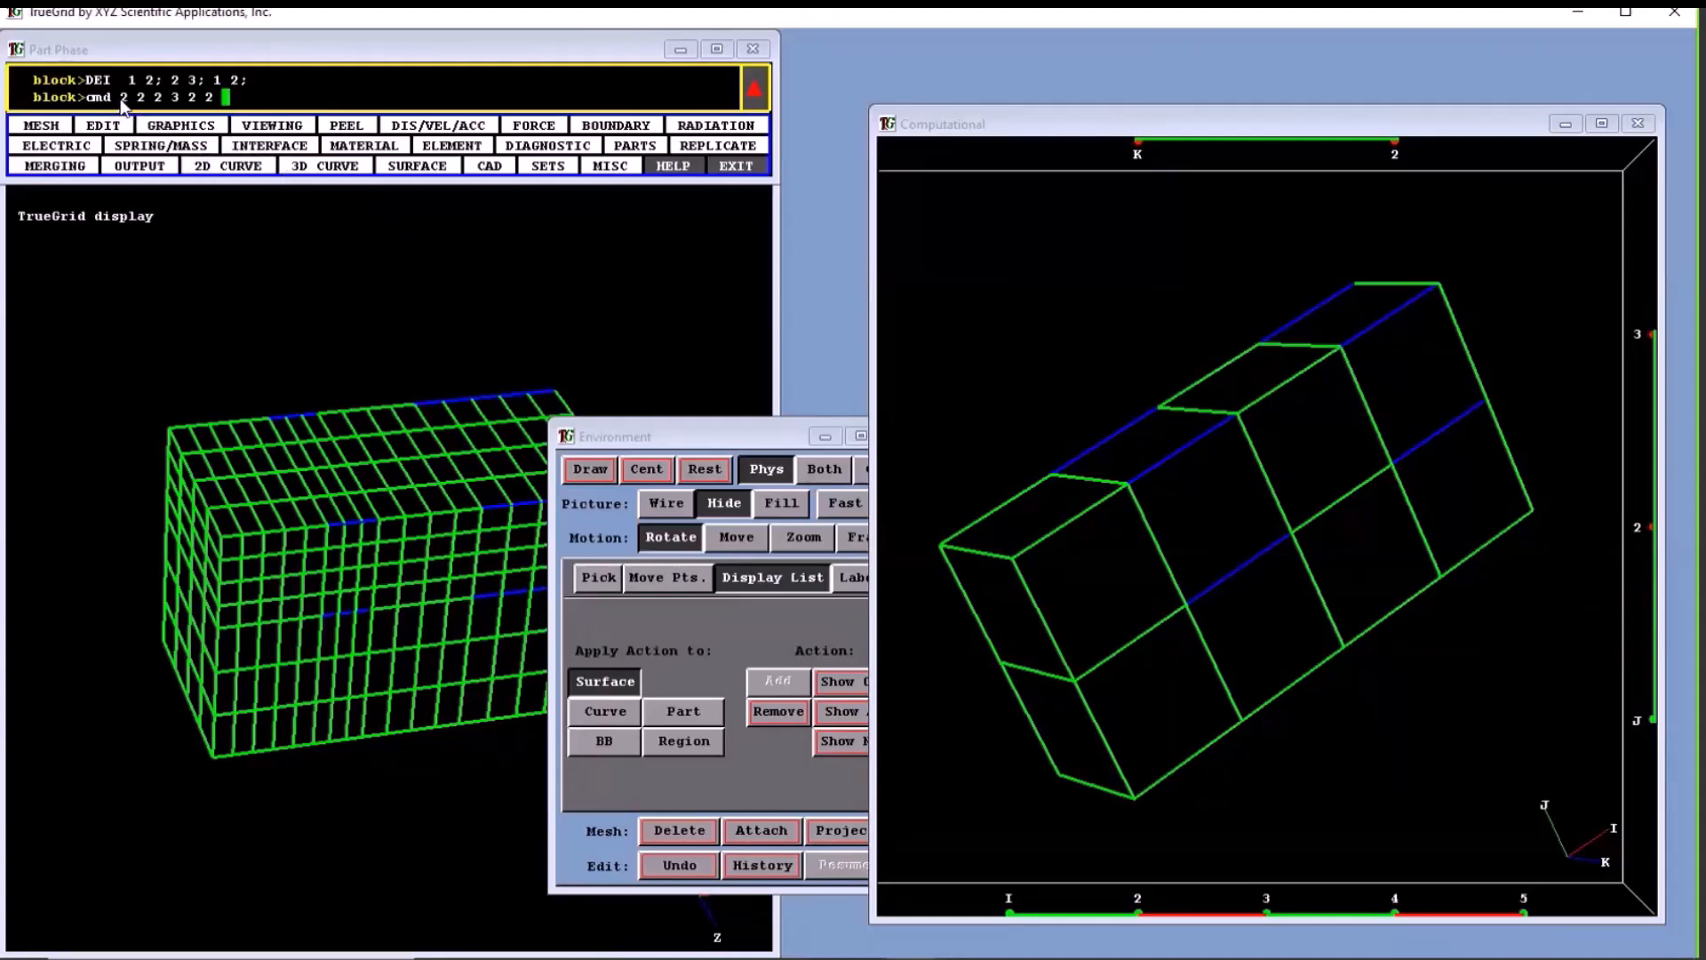
- Replace the cmd entry with cmdi and the selection's index progression 2 3 0 4 5; -2 0 -3; -1 0 -2;, and compare it with the index bars
left_click_drag(121, 100, 144, 112)
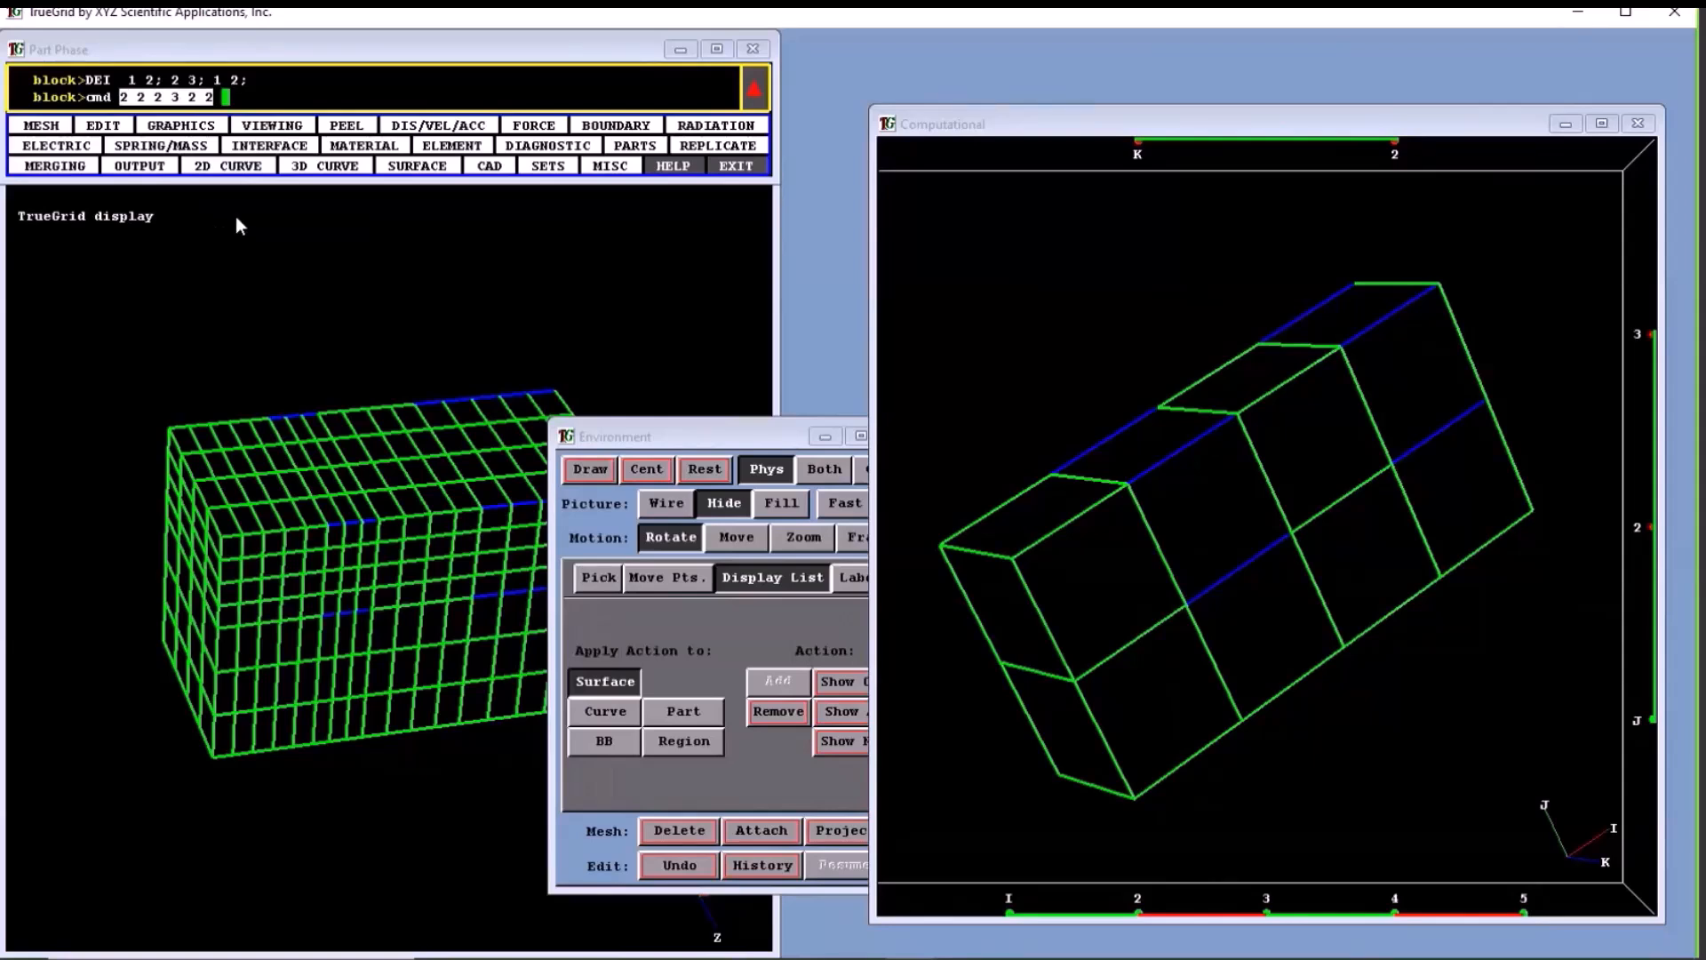
left_click(238, 104)
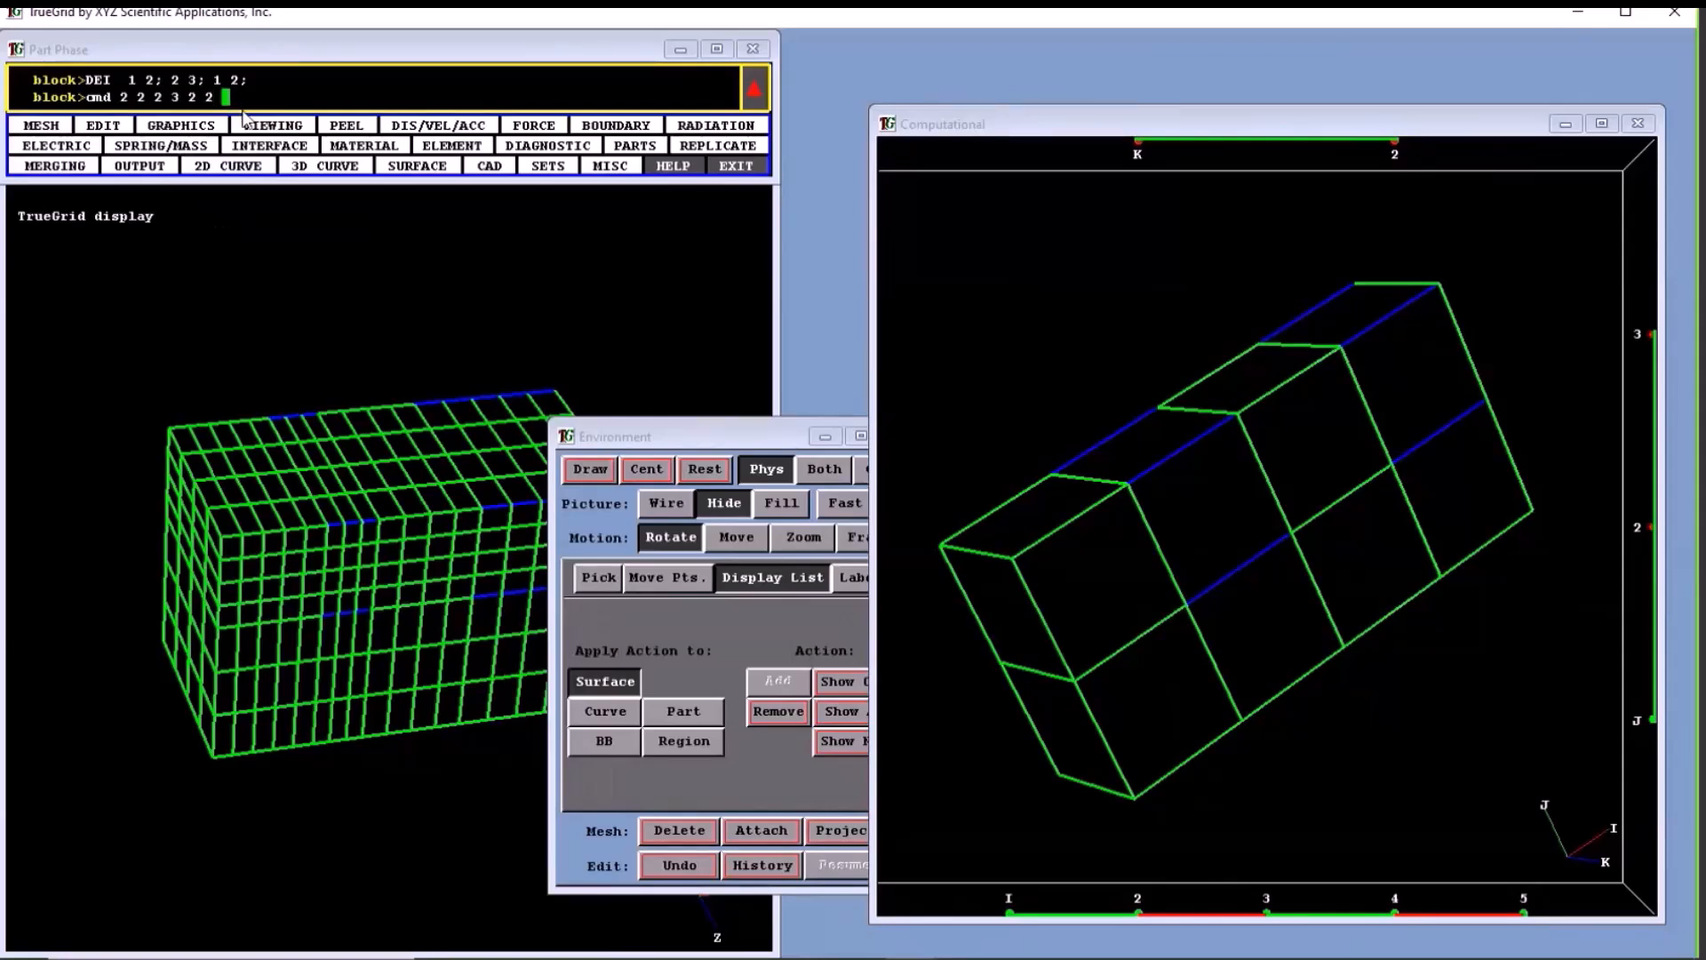
key("BackSpace")
key("BackSpace")
key("BackSpace")
key("BackSpace")
key("BackSpace")
key("BackSpace")
key("BackSpace")
key("BackSpace")
key("BackSpace")
key("BackSpace")
key("BackSpace")
key("BackSpace")
key("BackSpace")
type("i")
key("F1")
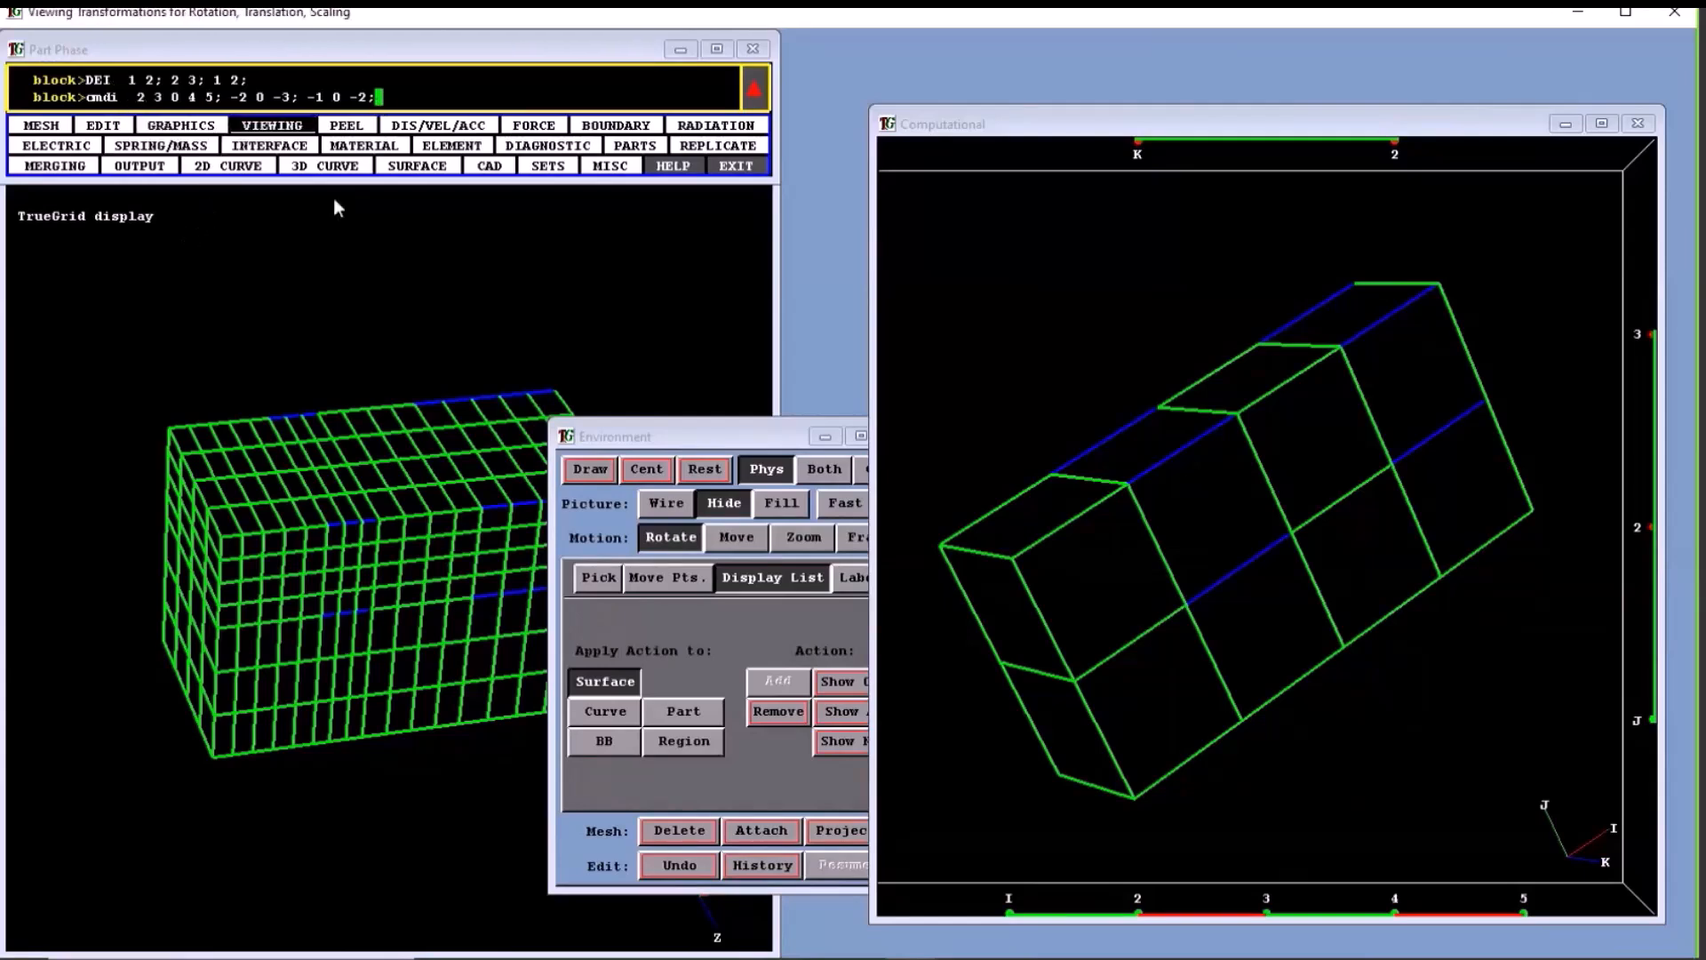
left_click(1137, 908)
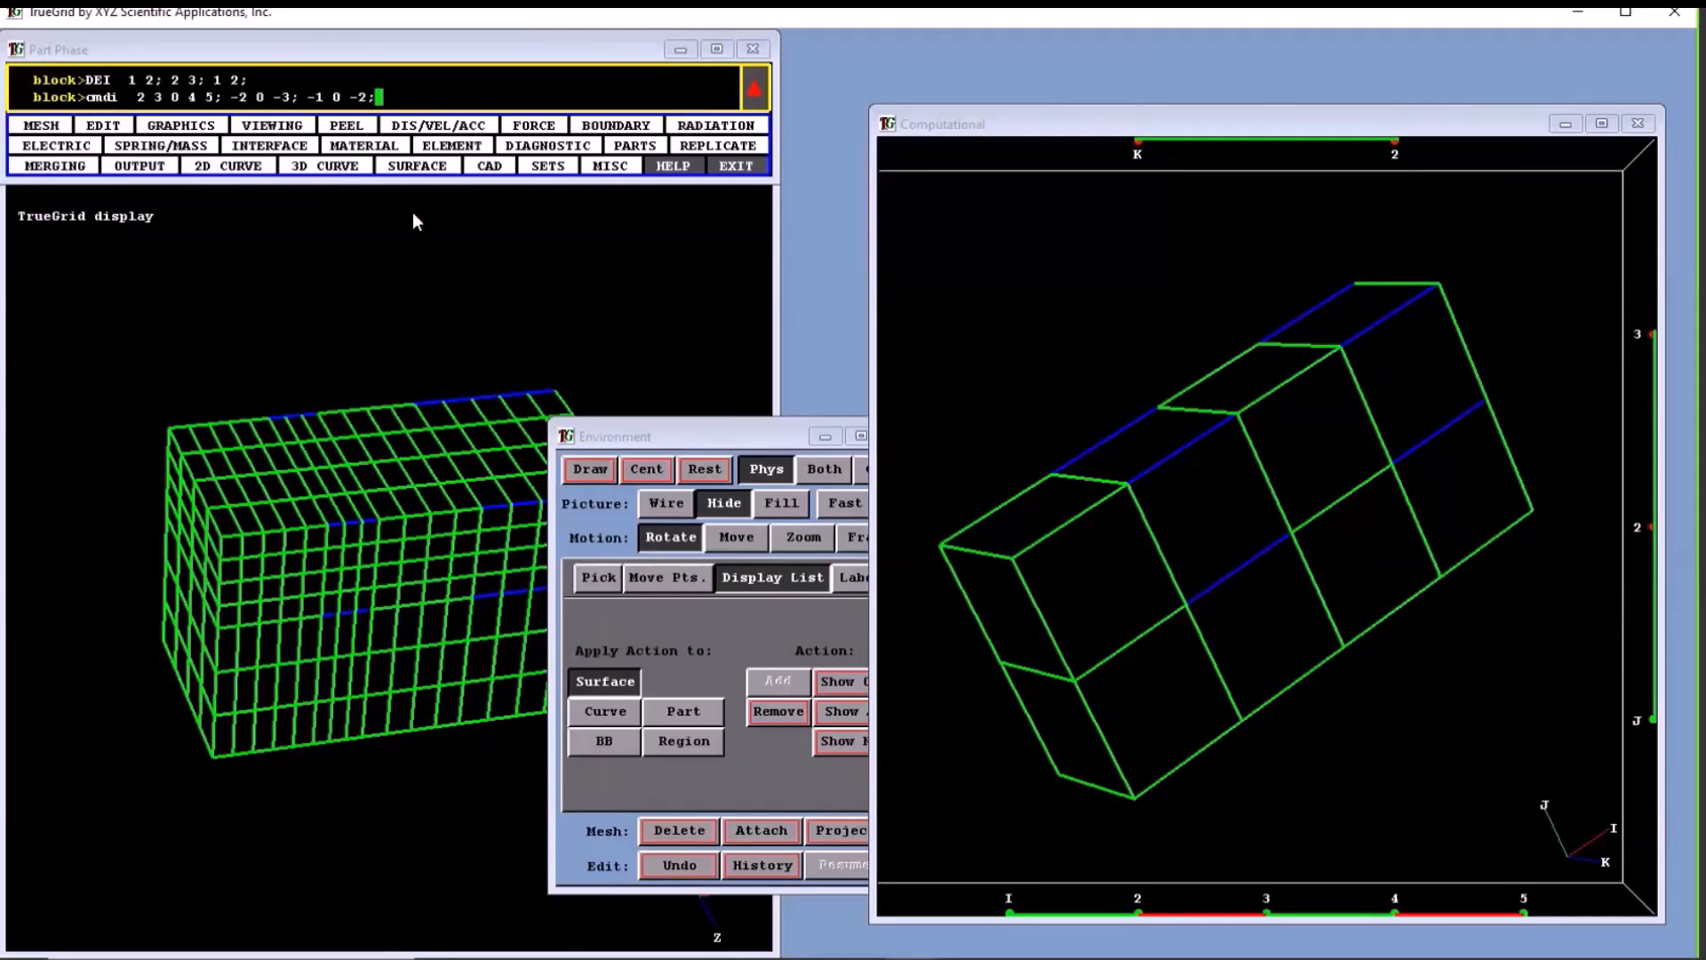
left_click(1140, 151)
left_click(1346, 153)
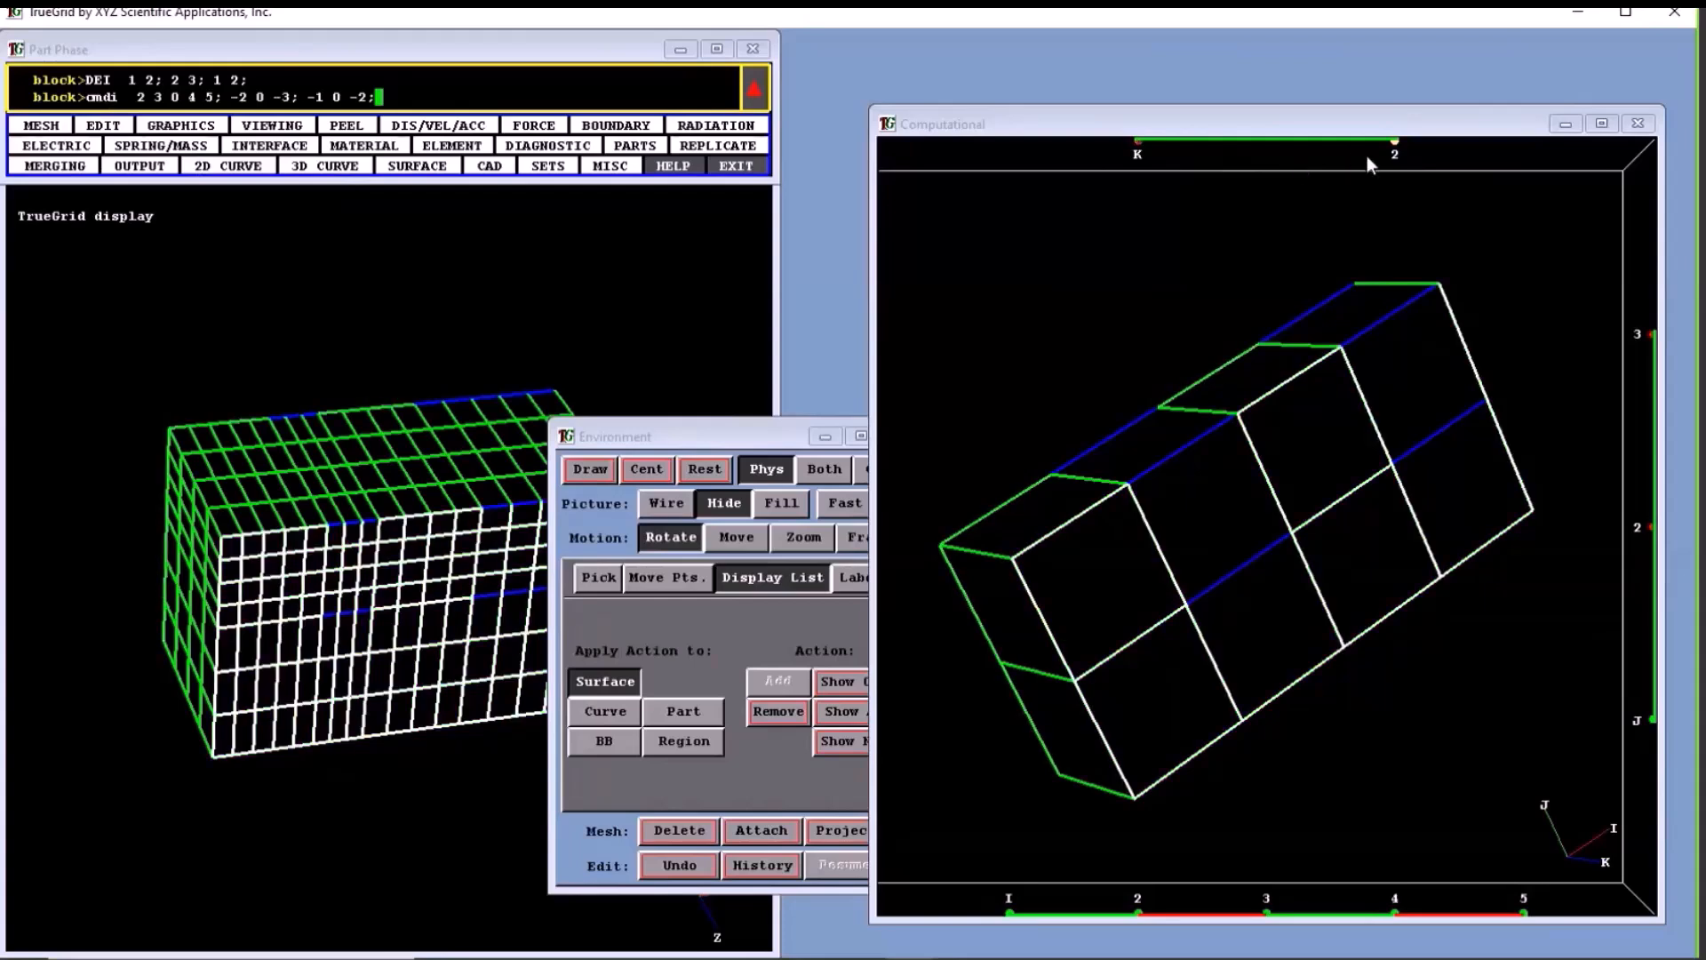
left_click(1367, 157)
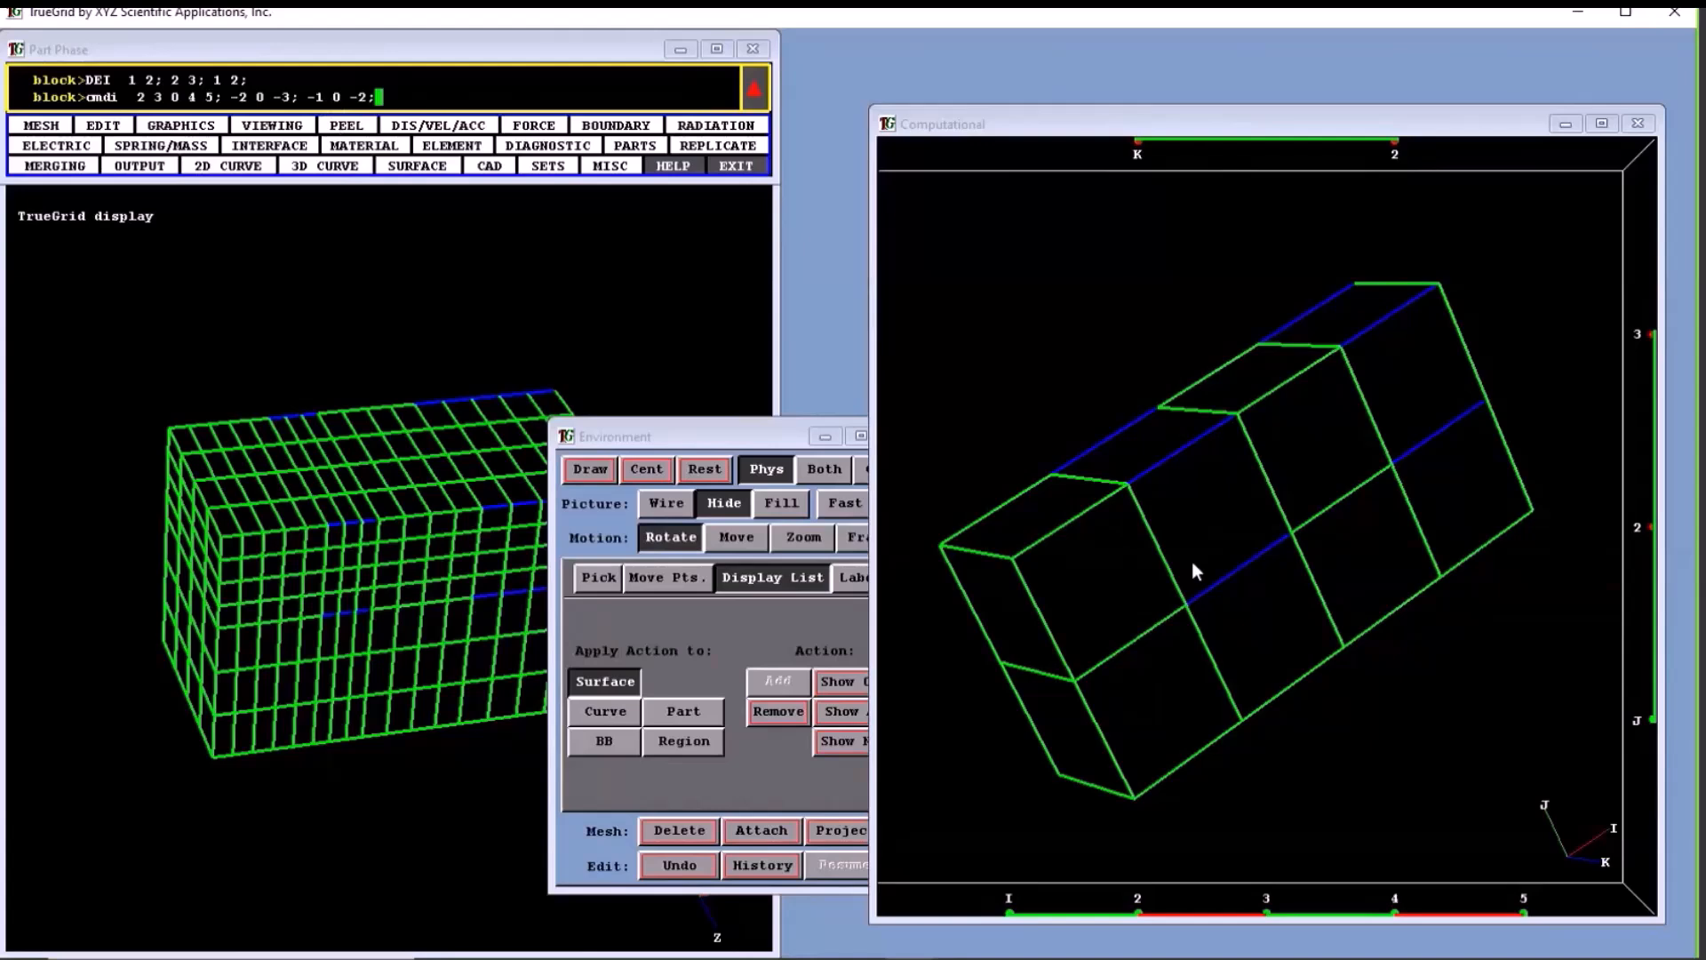
- Select the front face from I 1 to 2 over J 2 to 3, and enter 1 2; 2 3; -2; after cmdi
left_click_drag(1013, 558, 1169, 609)
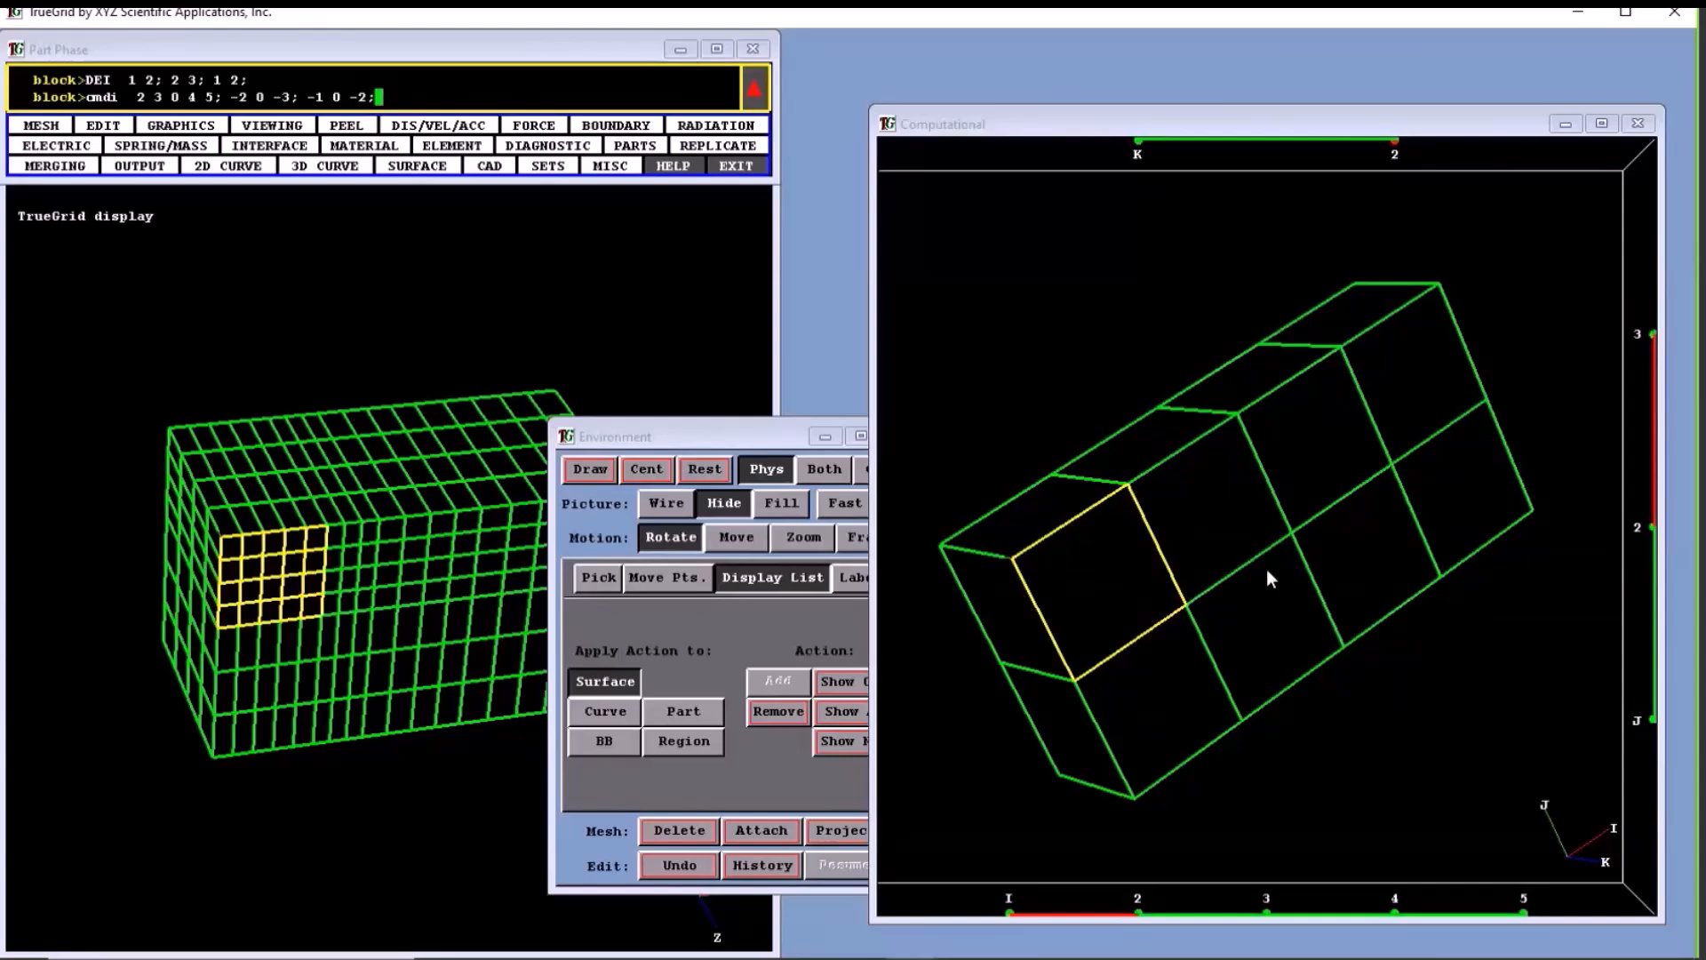
key("BackSpace")
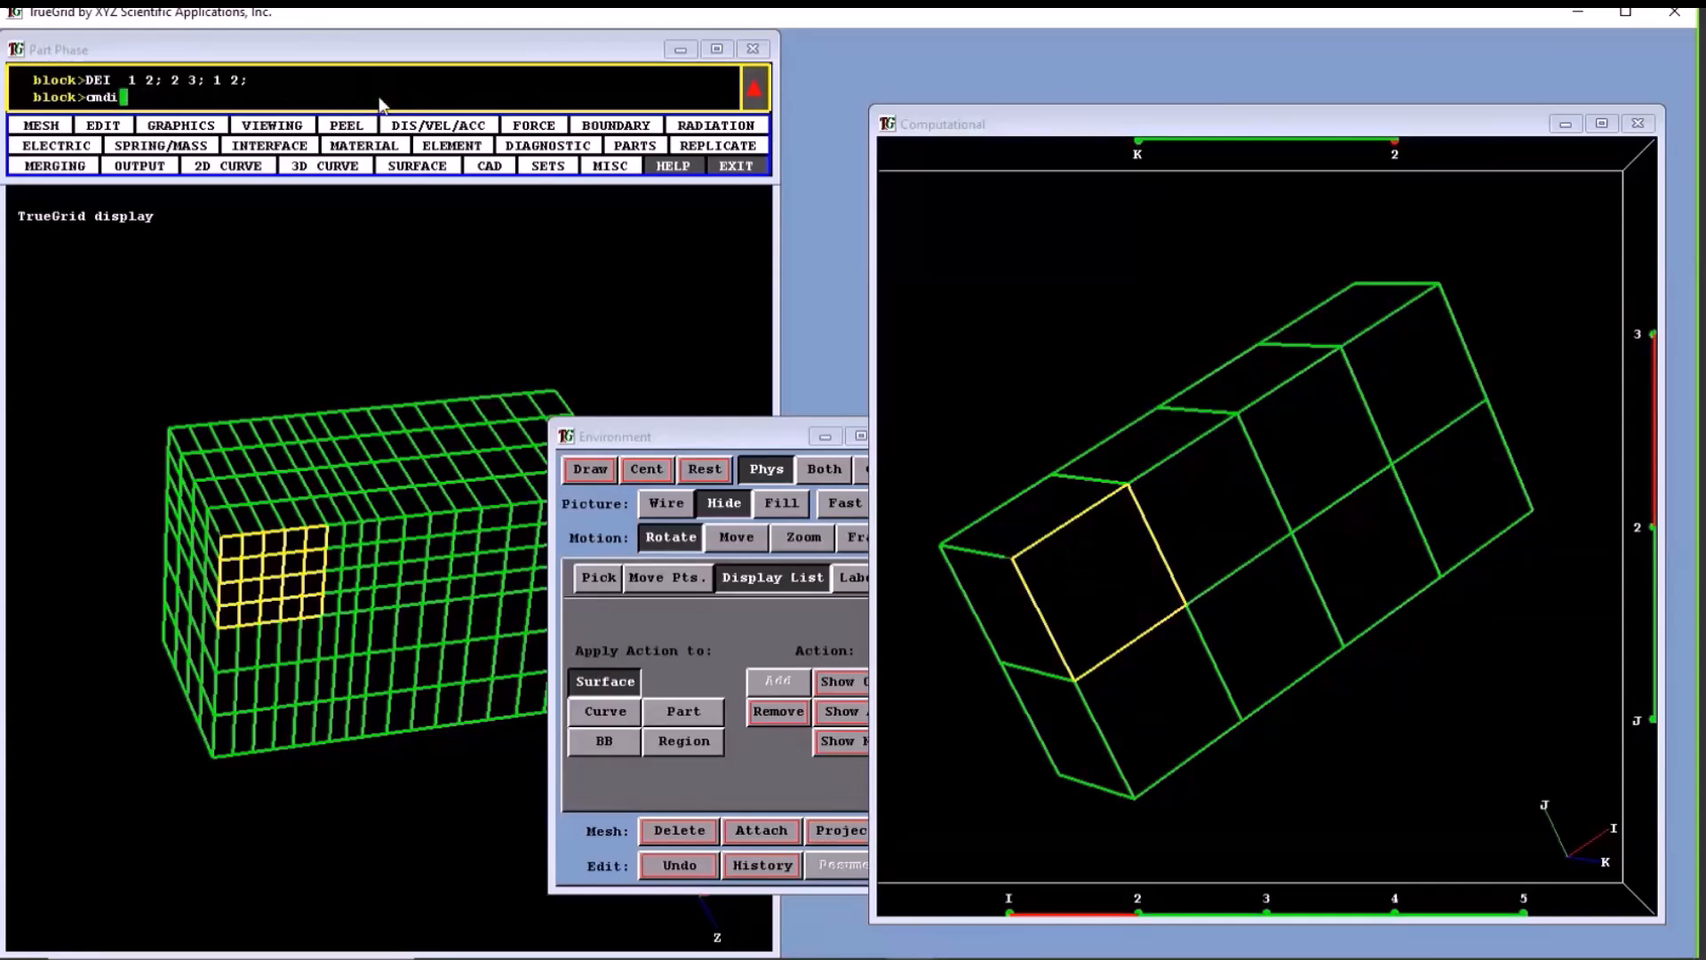
type("1 2; 2 3; -2;")
- Add the front face from I 4 to 5 to the selection, and replace the cmdi progression with 1 2 0 4 5; 2 3; -2;
left_click_drag(1411, 912, 1515, 913)
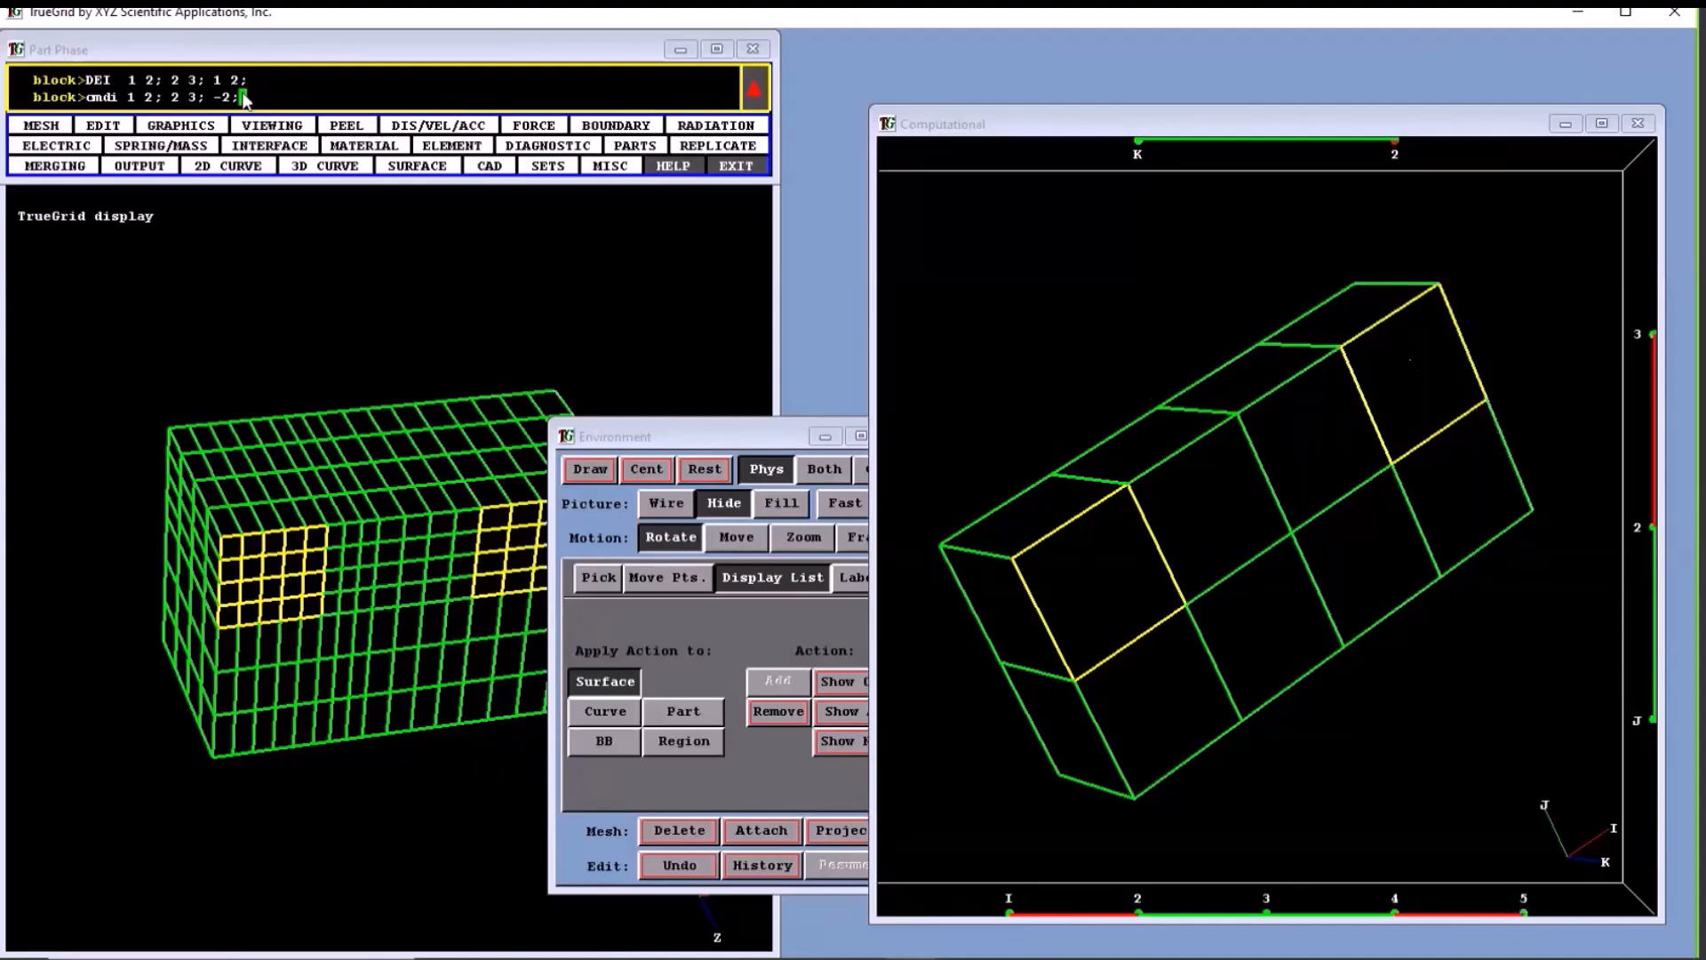
key("BackSpace")
key("BackSpace")
key("BackSpace")
key("BackSpace")
key("BackSpace")
key("BackSpace")
key("BackSpace")
key("BackSpace")
key("BackSpace")
key("BackSpace")
key("BackSpace")
key("BackSpace")
key("BackSpace")
key("BackSpace")
type("1 2 0 4 5; 2 3; -2;")
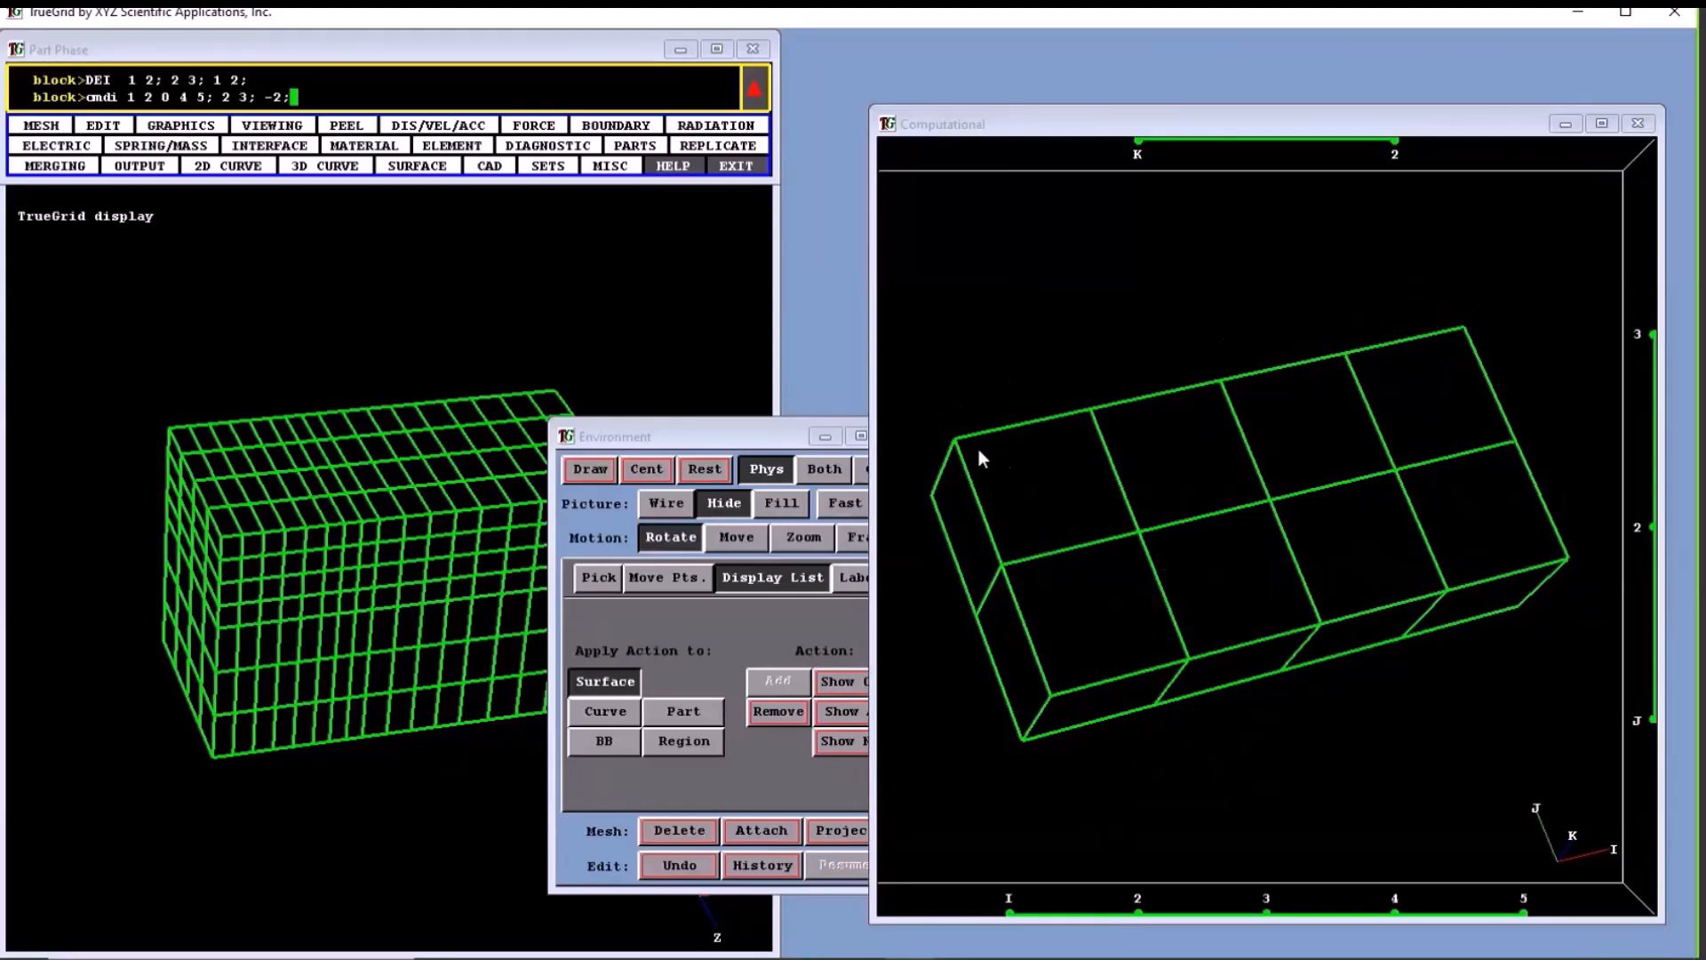
- Select the whole mesh and reduce the selection to its outer faces at I 1, I 5, J 1 and J 3
left_click_drag(952, 446, 1359, 590)
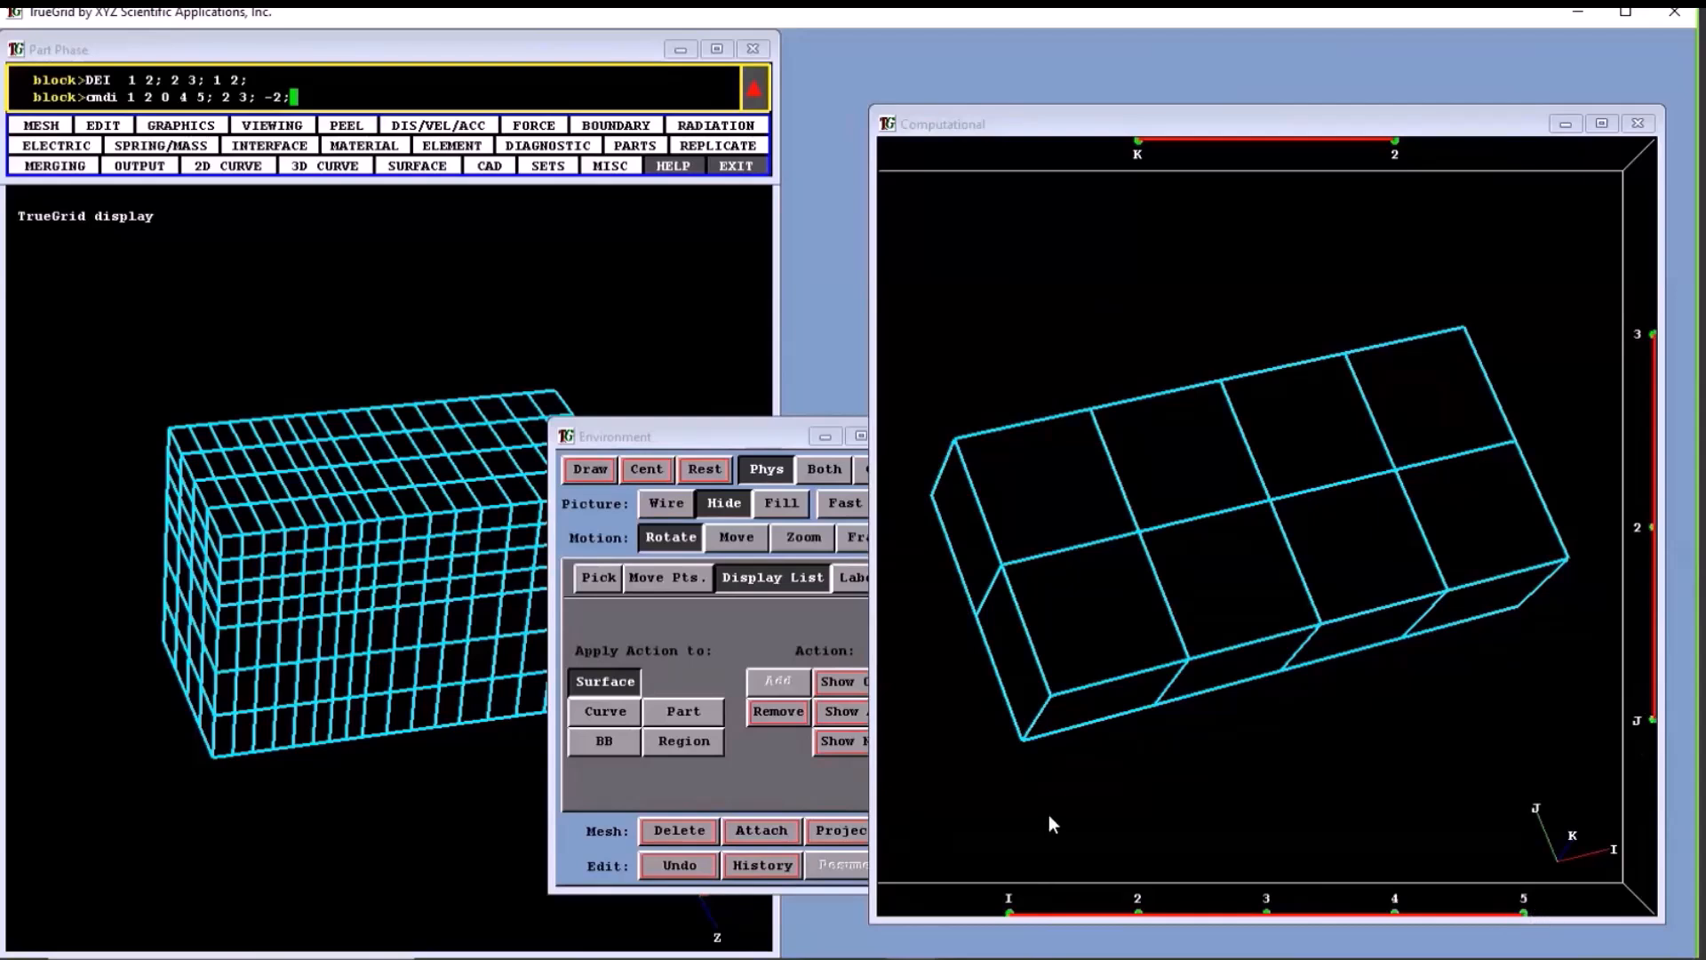
left_click(1010, 917)
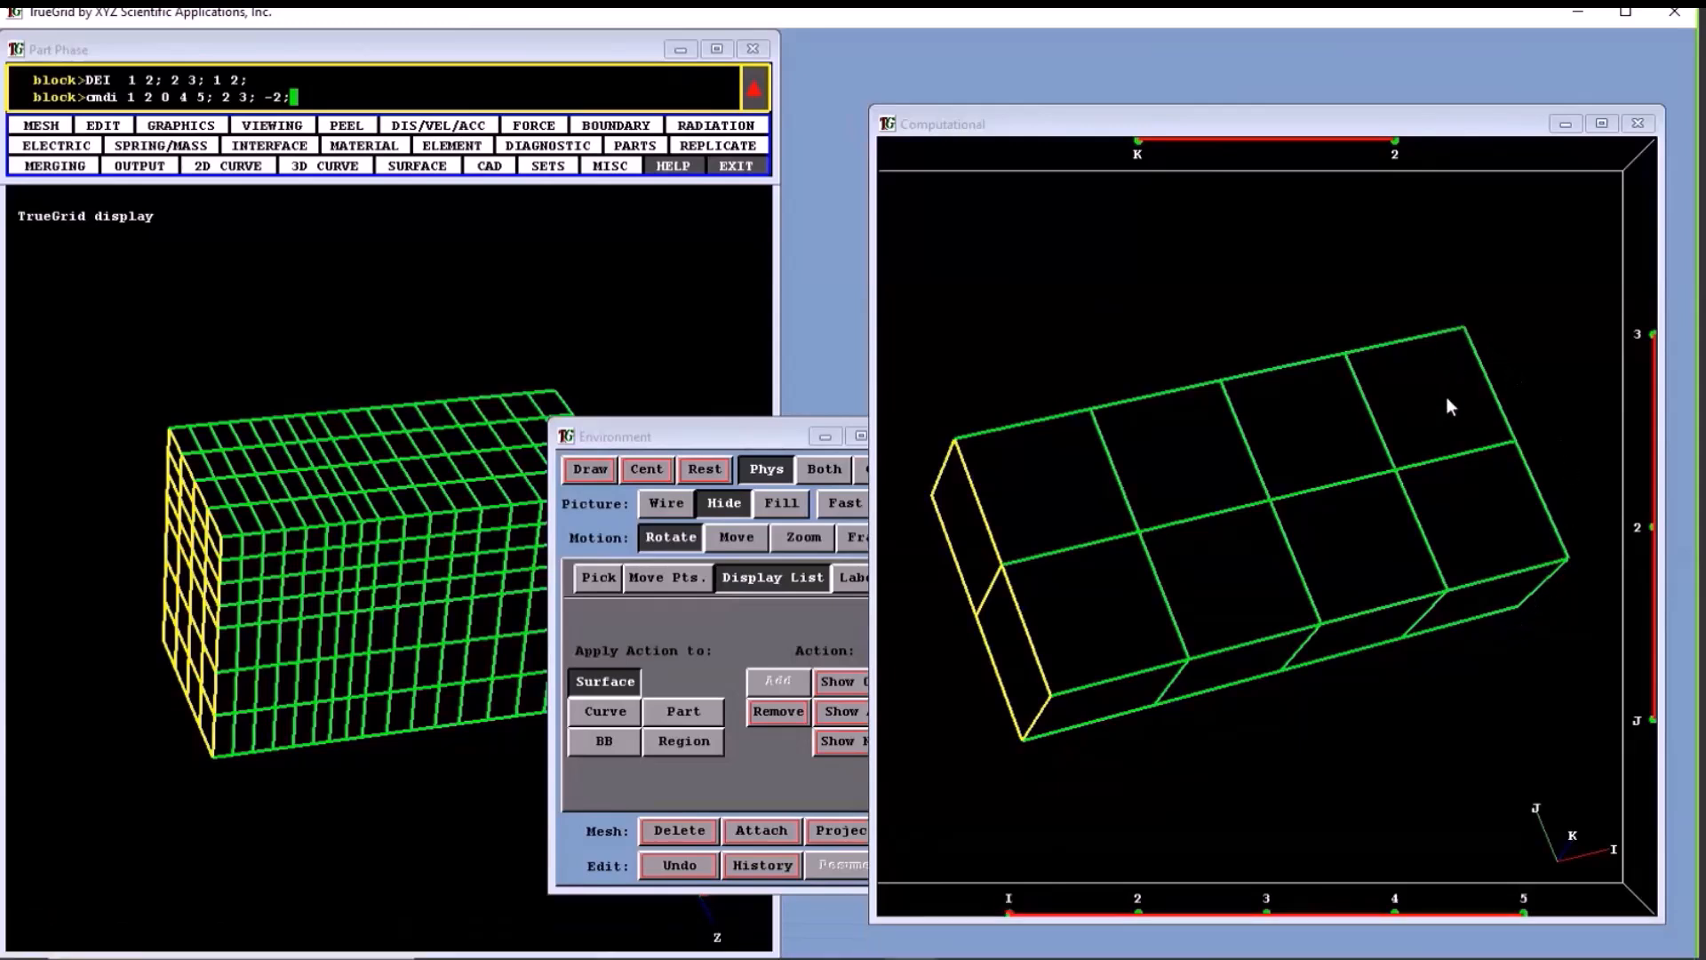
left_click(1507, 621)
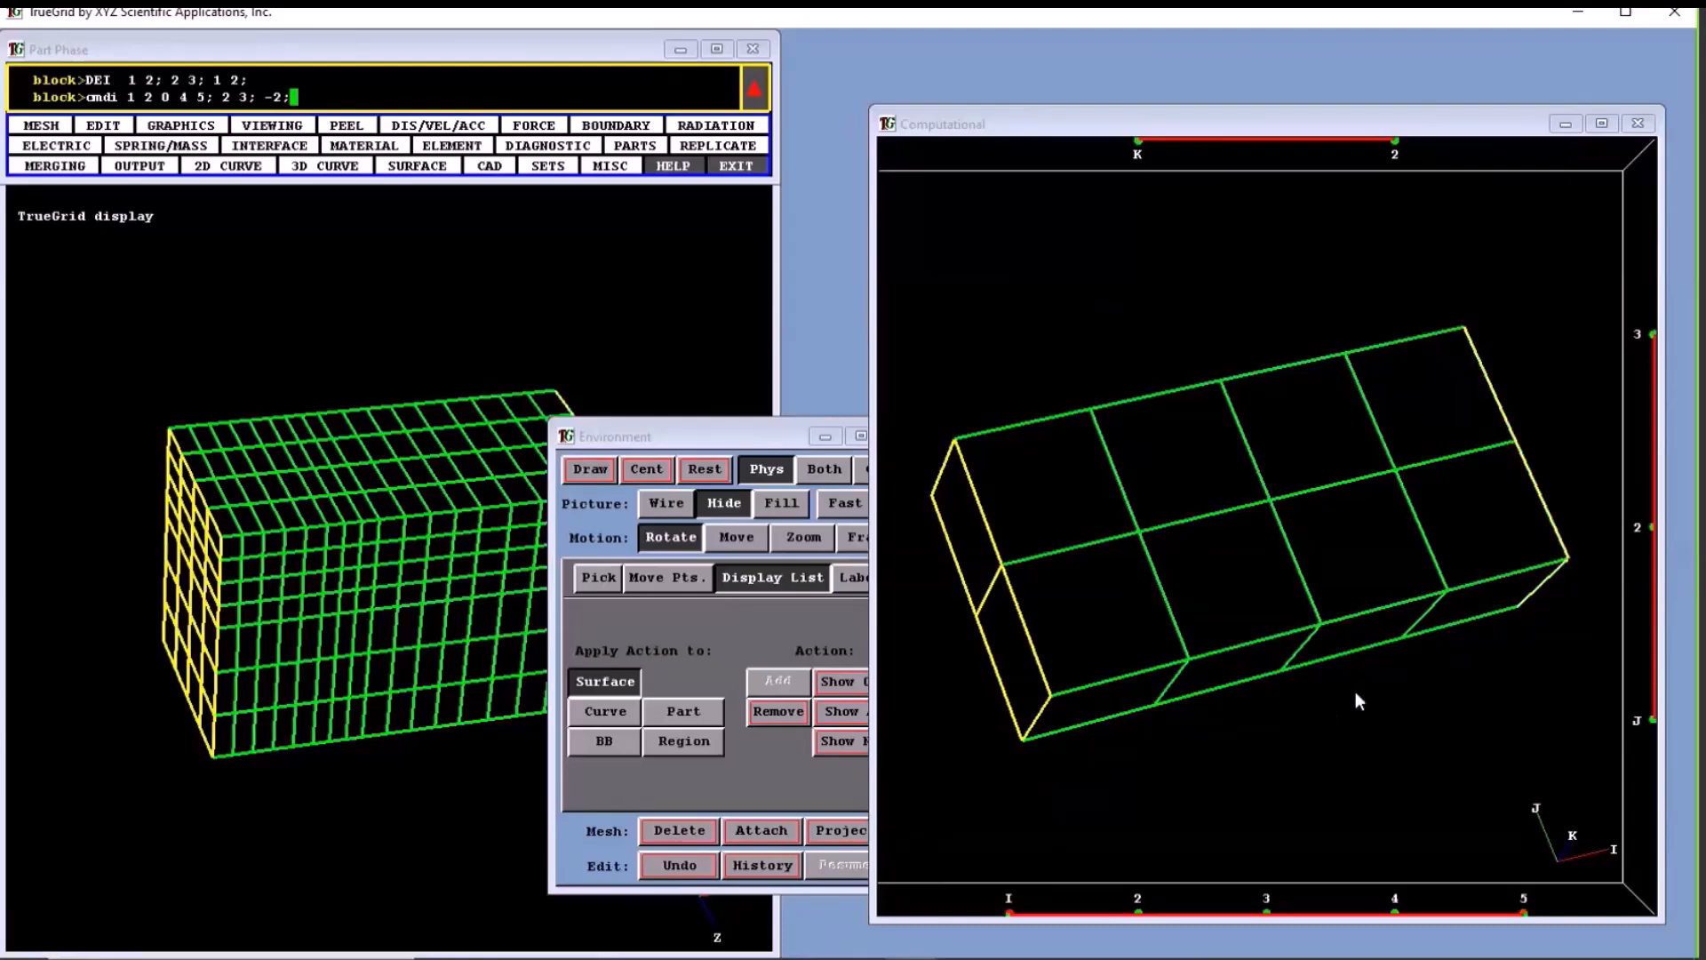
middle_click_drag(473, 508, 262, 480)
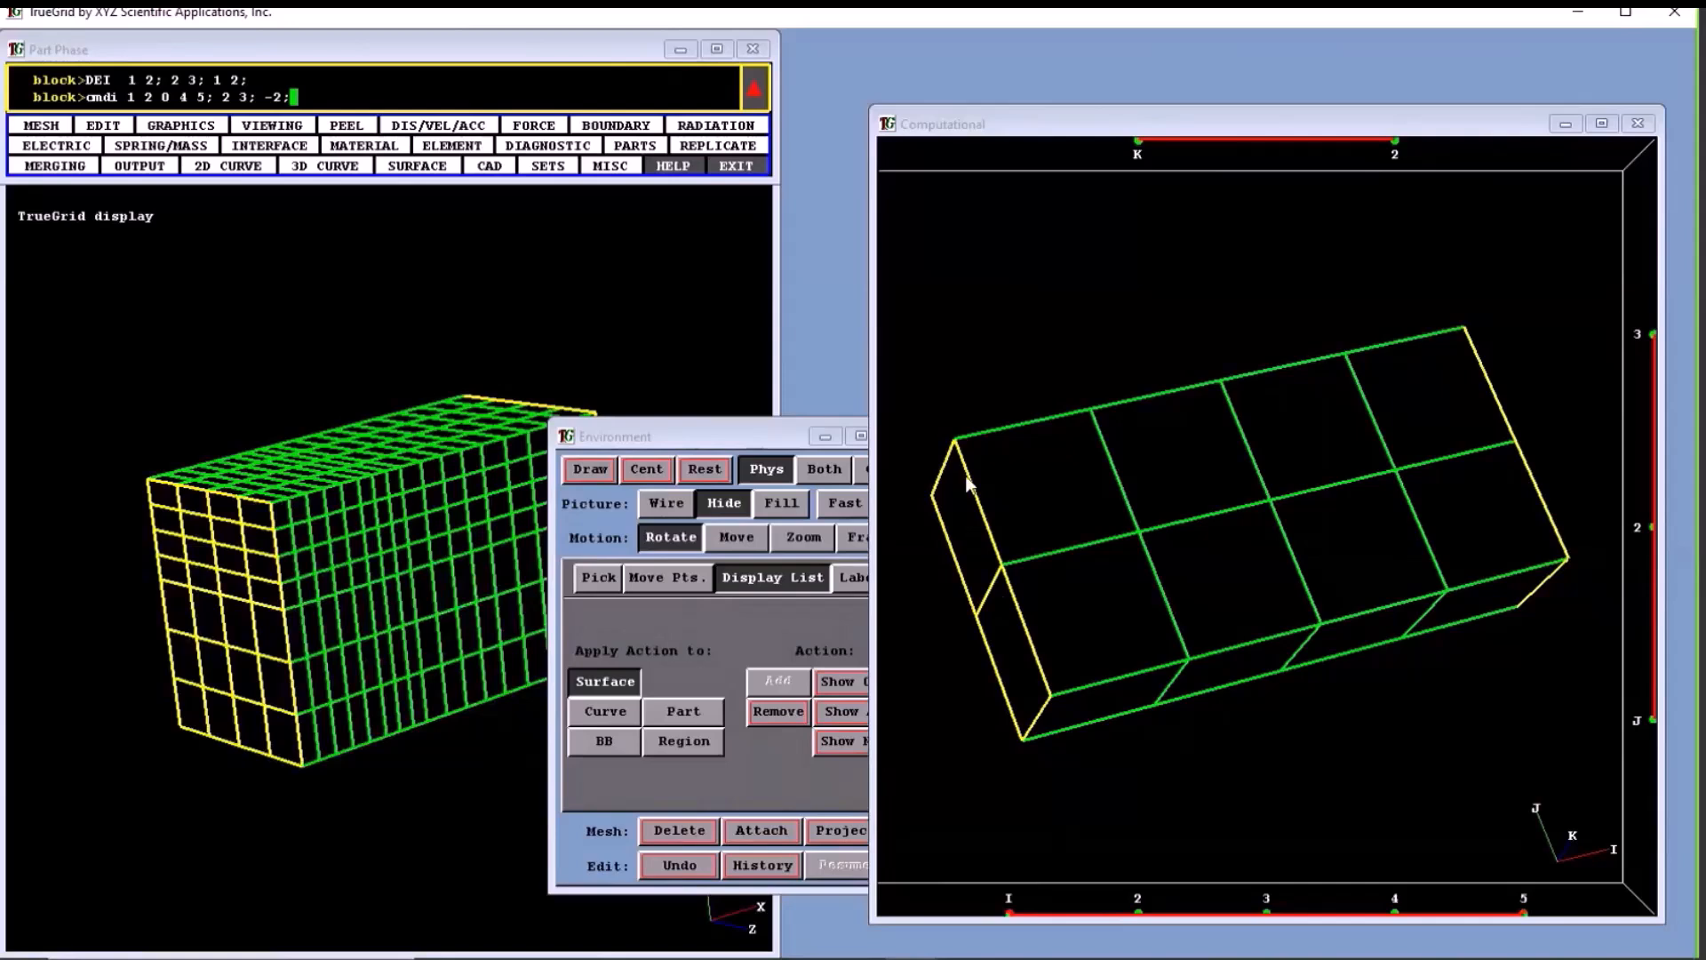
left_click(1651, 719)
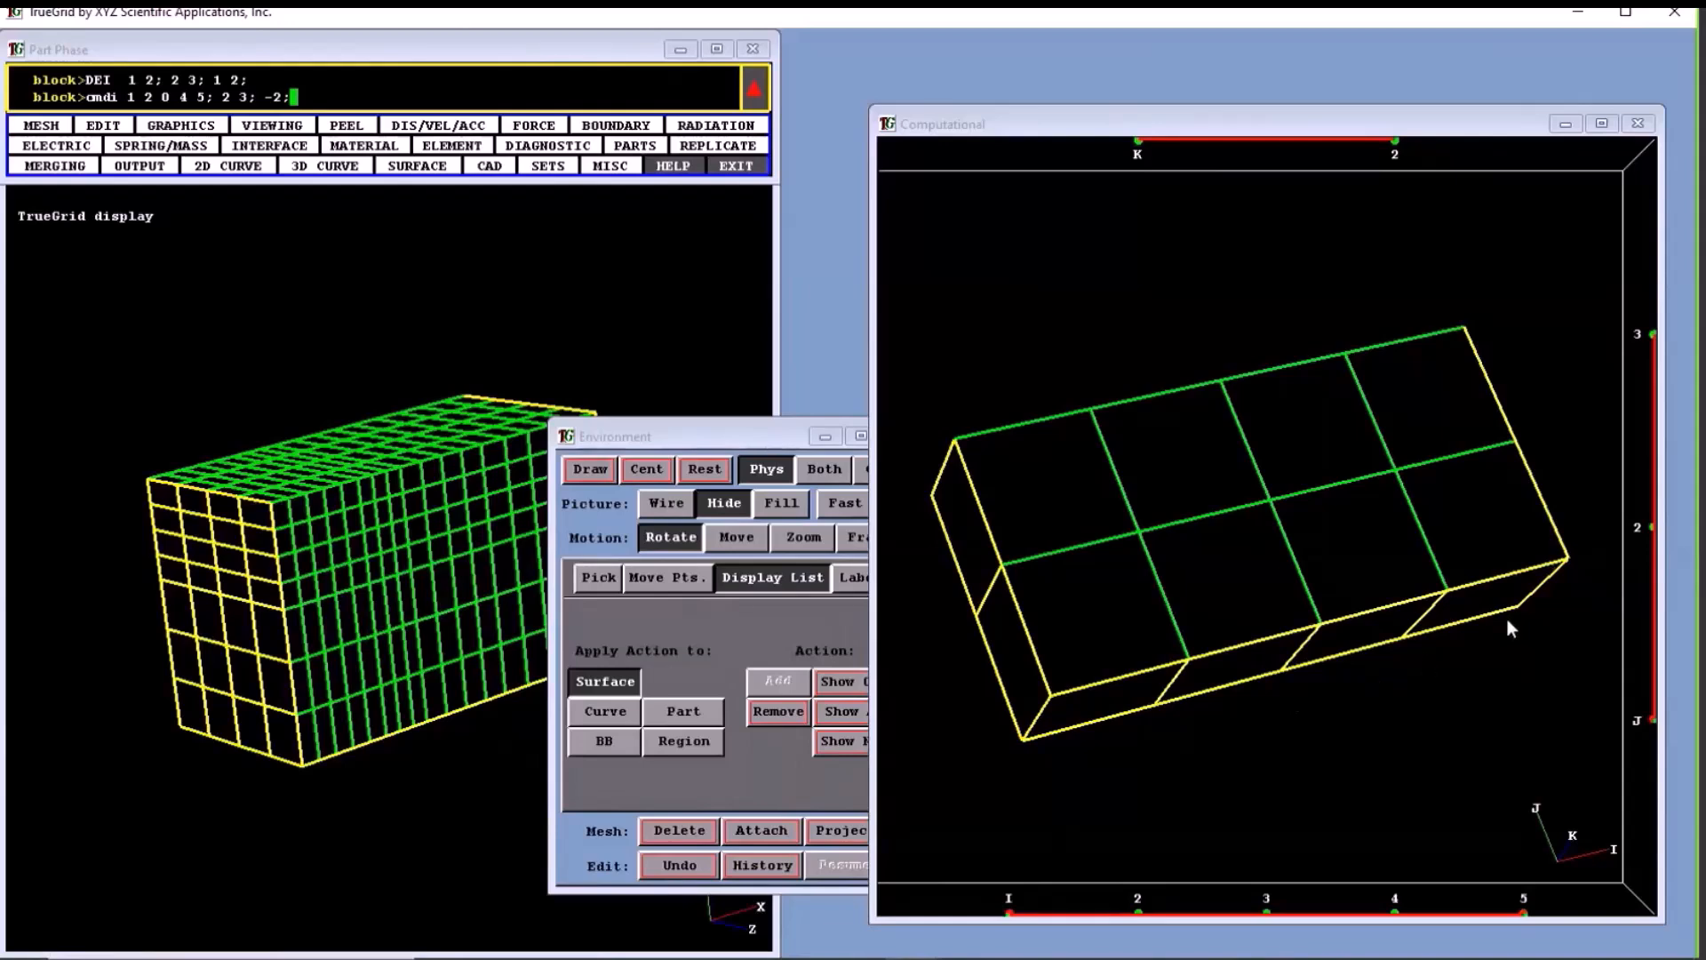
left_click(1651, 334)
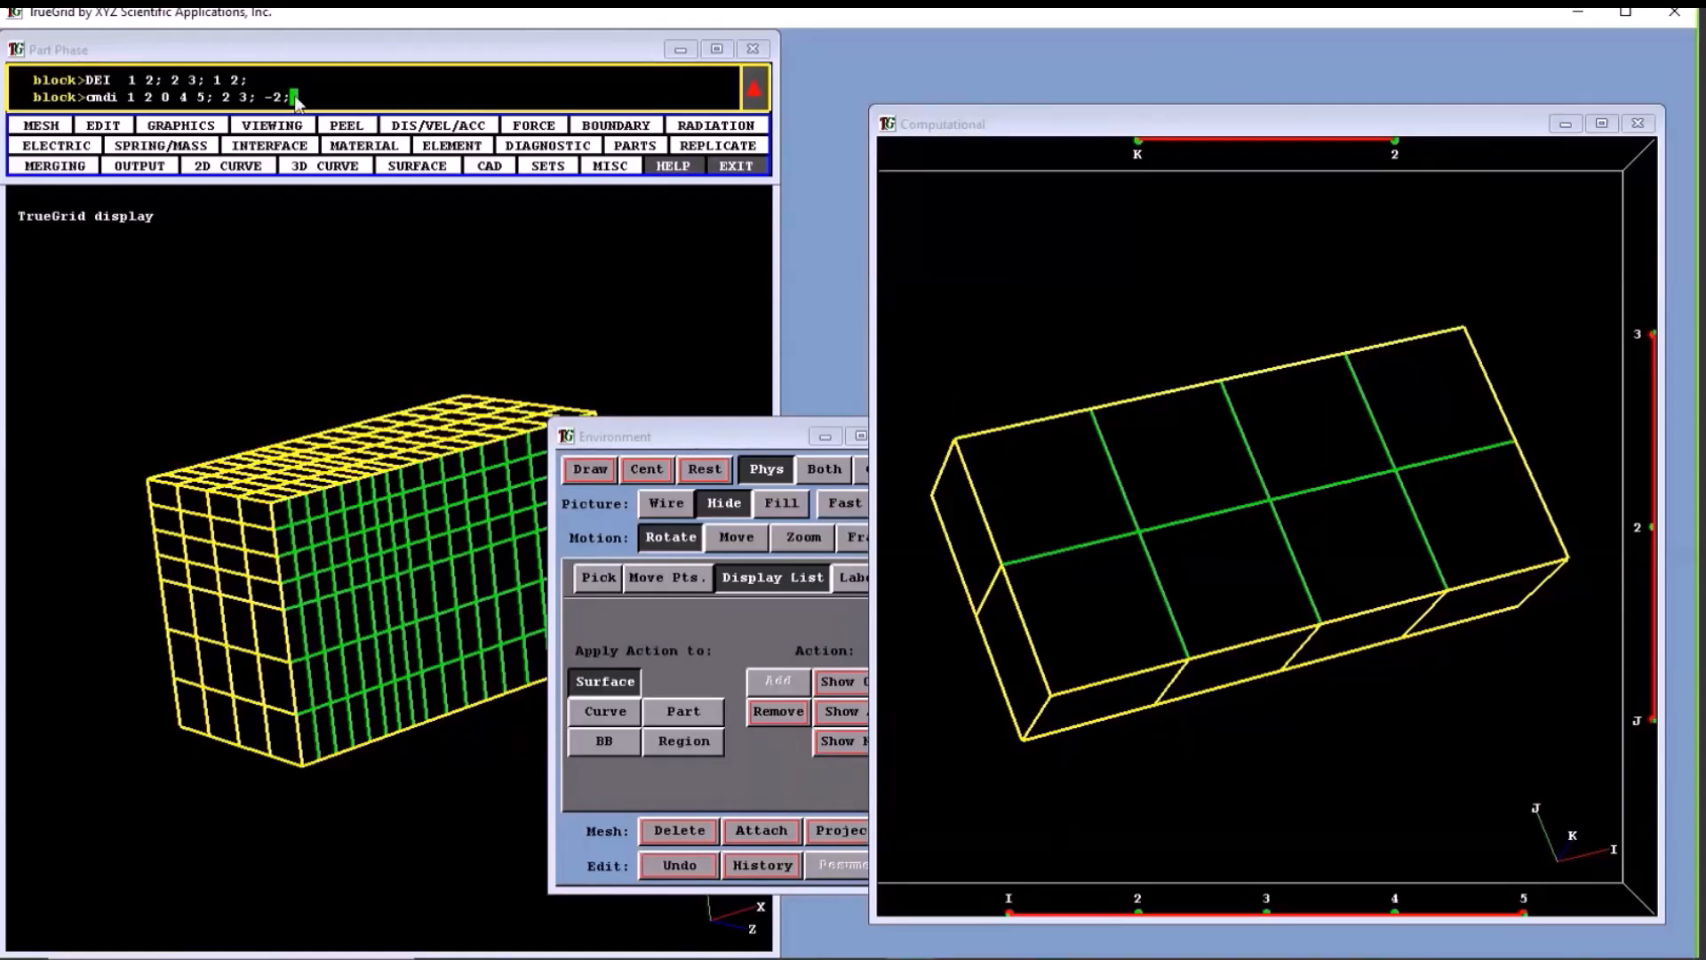
- Replace the cmdi progression with -1 -5; -1 -3; 1 2; for the outer I and J faces, and inspect those faces in 3D
key("BackSpace")
key("BackSpace")
key("BackSpace")
key("BackSpace")
key("BackSpace")
key("BackSpace")
key("BackSpace")
key("BackSpace")
key("BackSpace")
key("BackSpace")
key("BackSpace")
key("BackSpace")
key("BackSpace")
key("BackSpace")
key("BackSpace")
key("BackSpace")
key("BackSpace")
key("BackSpace")
key("BackSpace")
type("-1 -5; -1 -3; 1 2;")
mouse_move(1319, 562)
left_mouse_down()
mouse_move(1281, 379)
mouse_move(1341, 228)
mouse_move(1333, 240)
left_mouse_up()
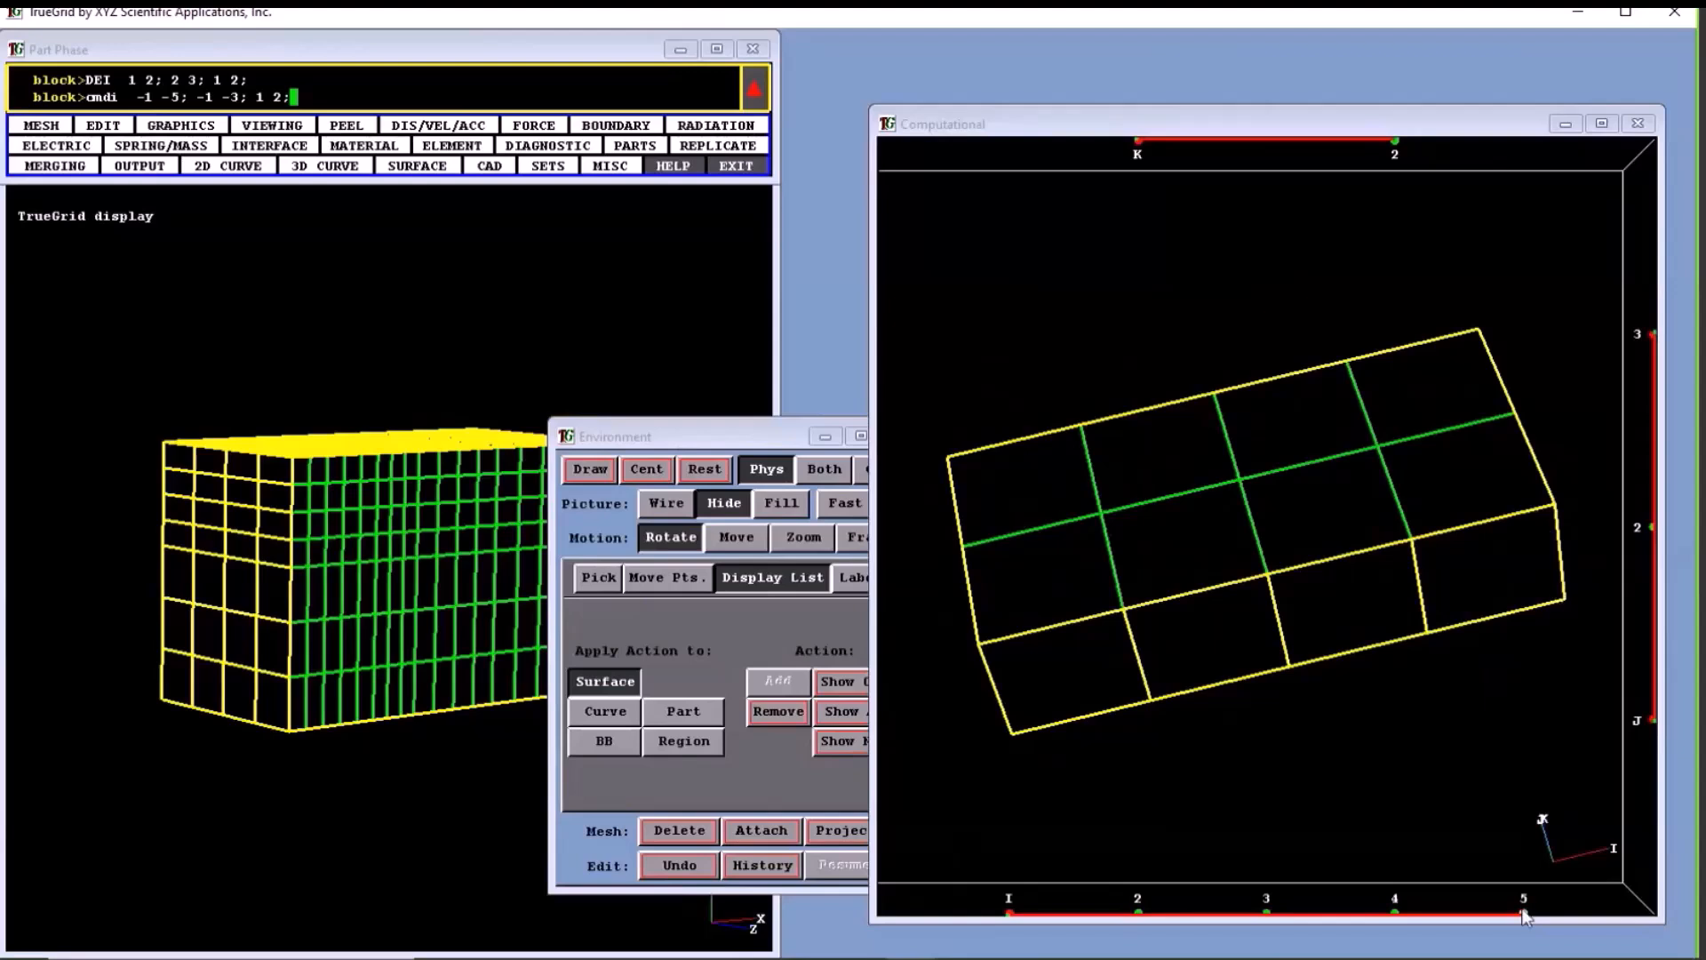
- Select the block region I 1 to 2, J 1 to 2, K 1 to 2, and add I 3 to 4 to the selection
left_click_drag(1524, 915, 1477, 452)
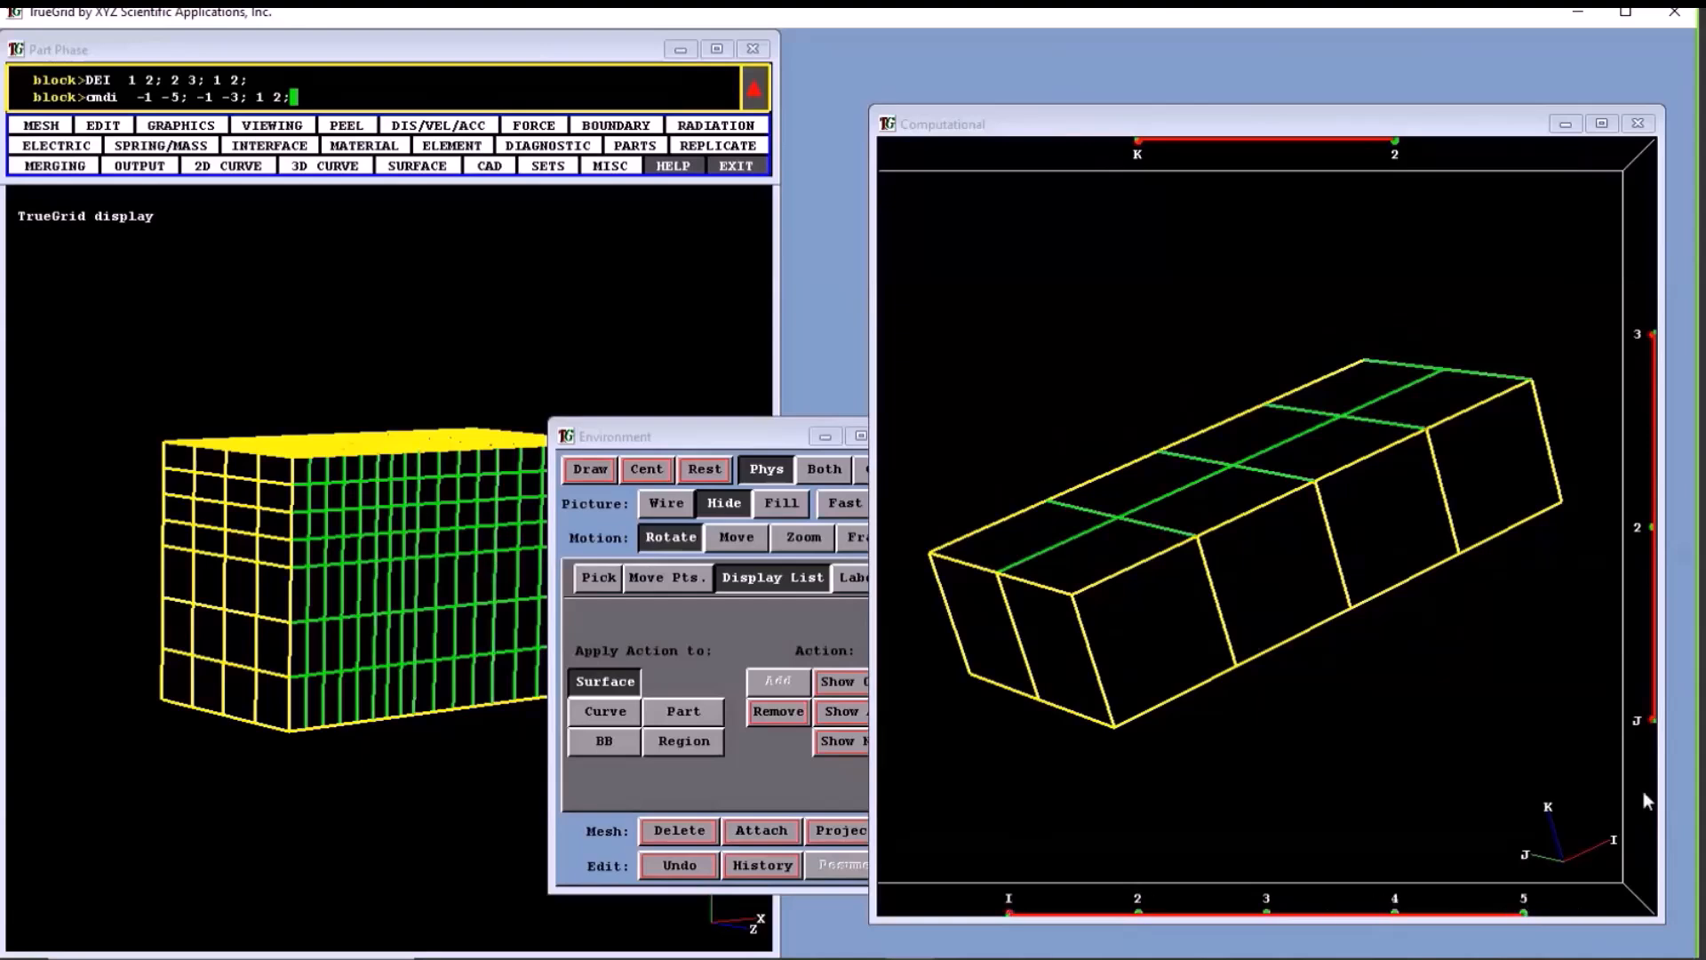
middle_click_drag(1447, 614, 1411, 365)
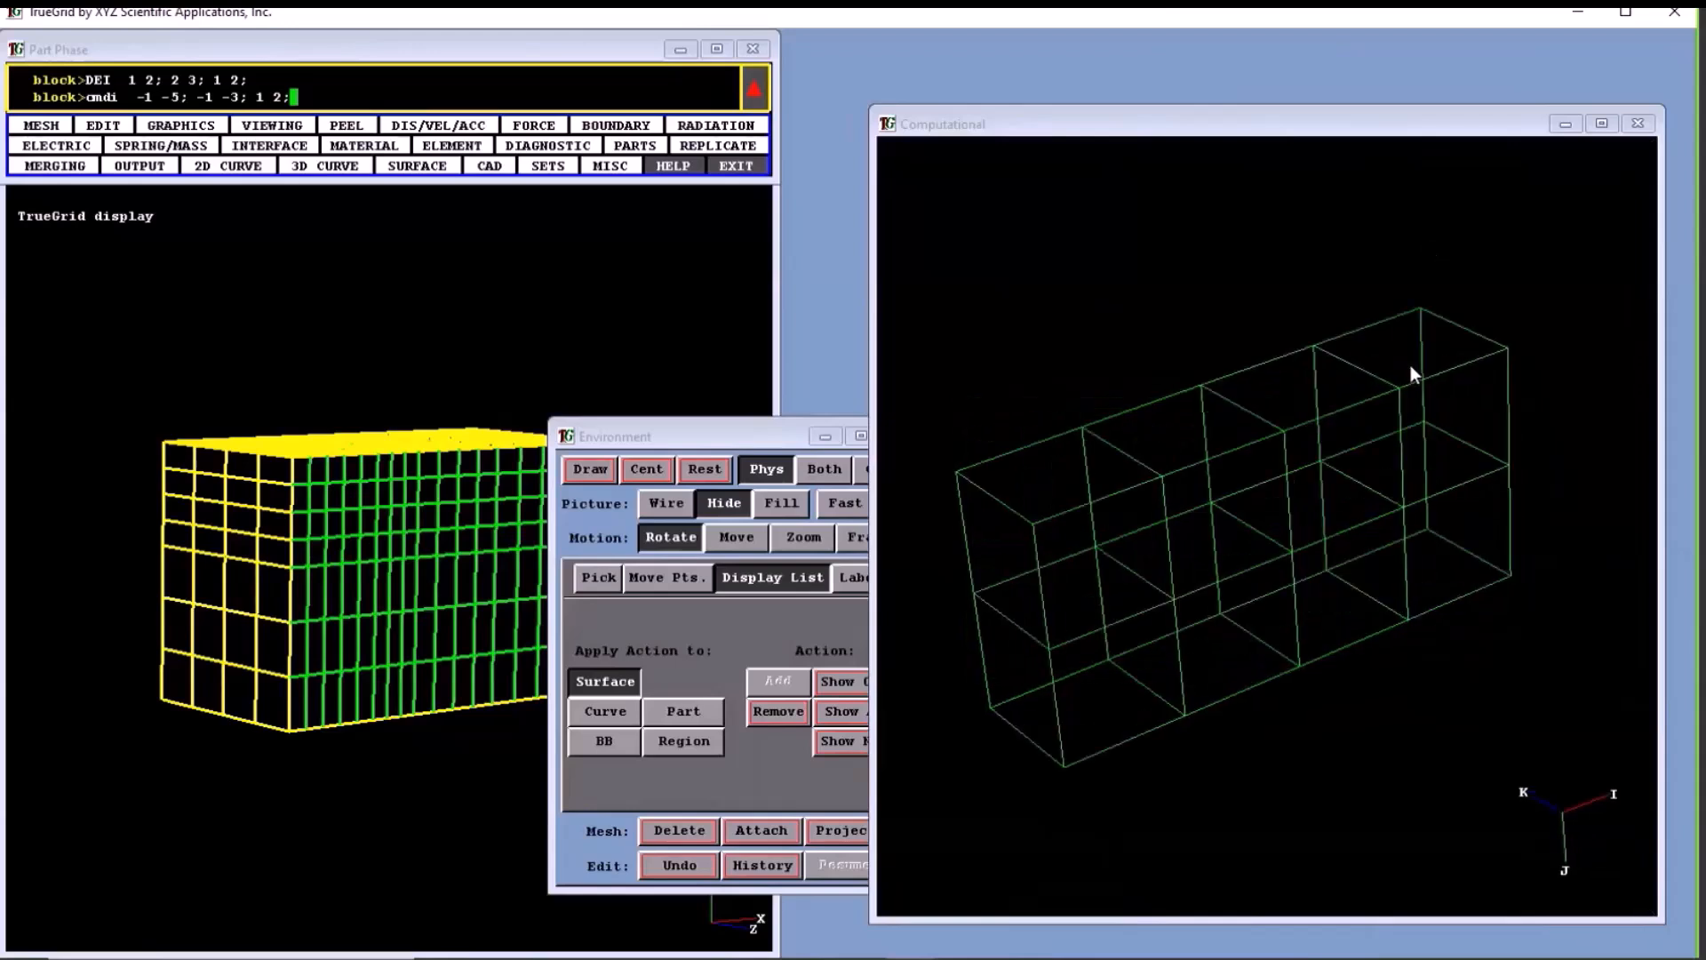
left_click_drag(965, 477, 1213, 659)
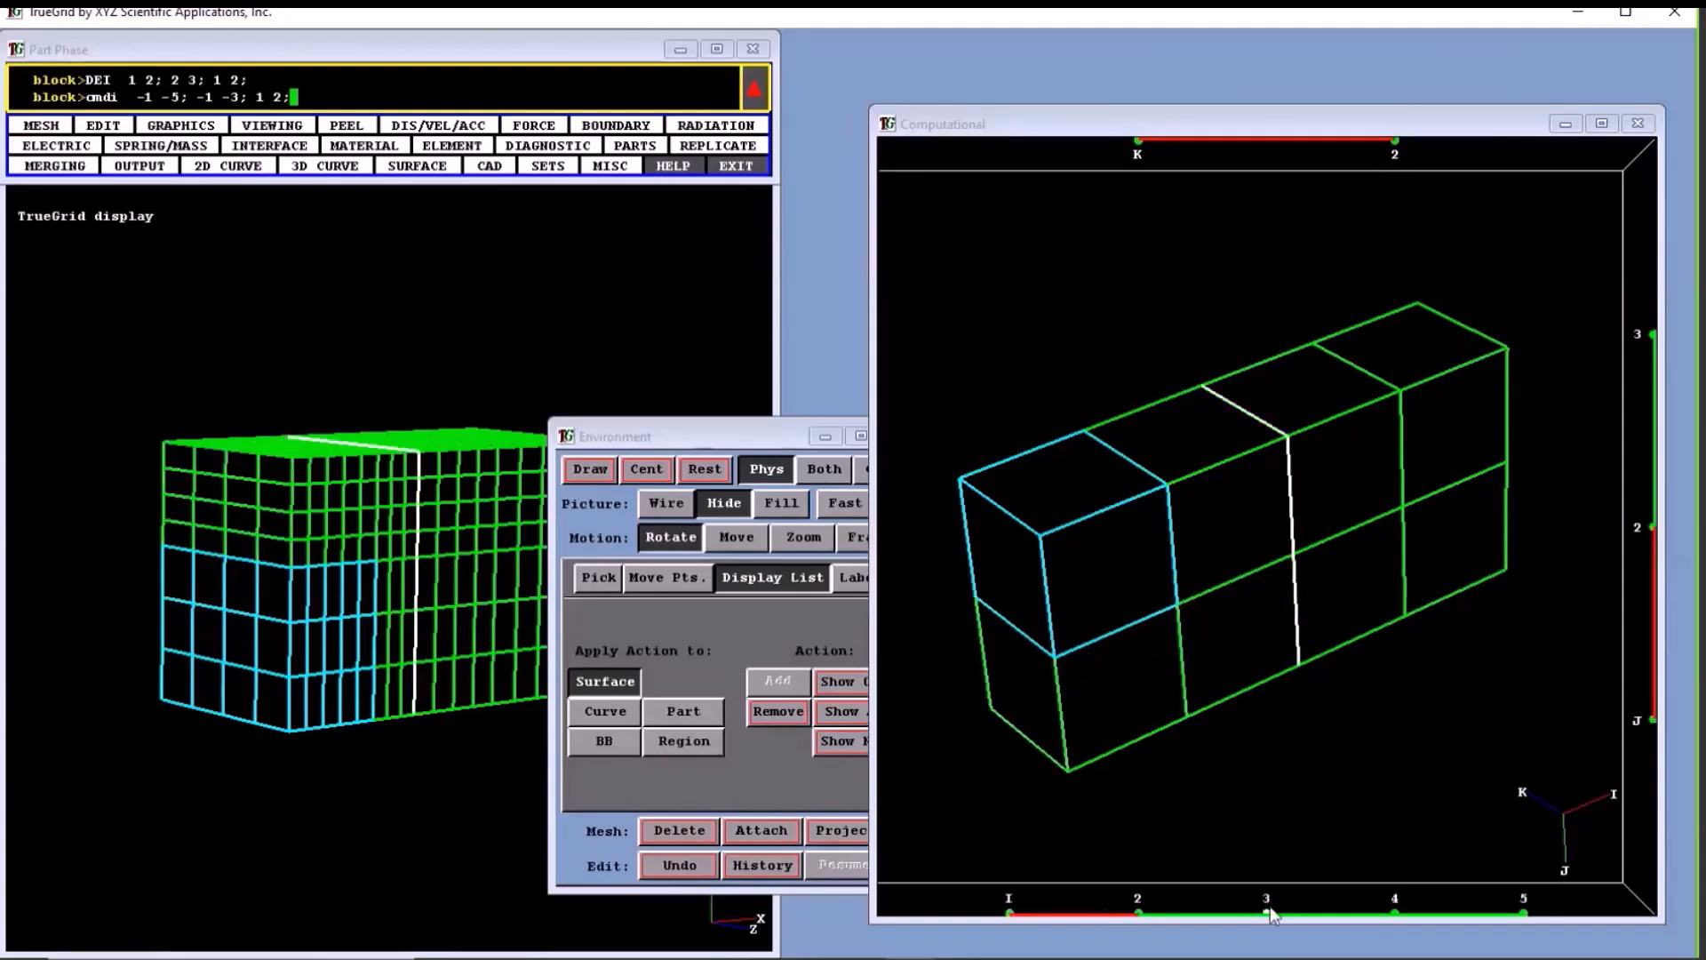
left_click_drag(1269, 907, 1381, 904)
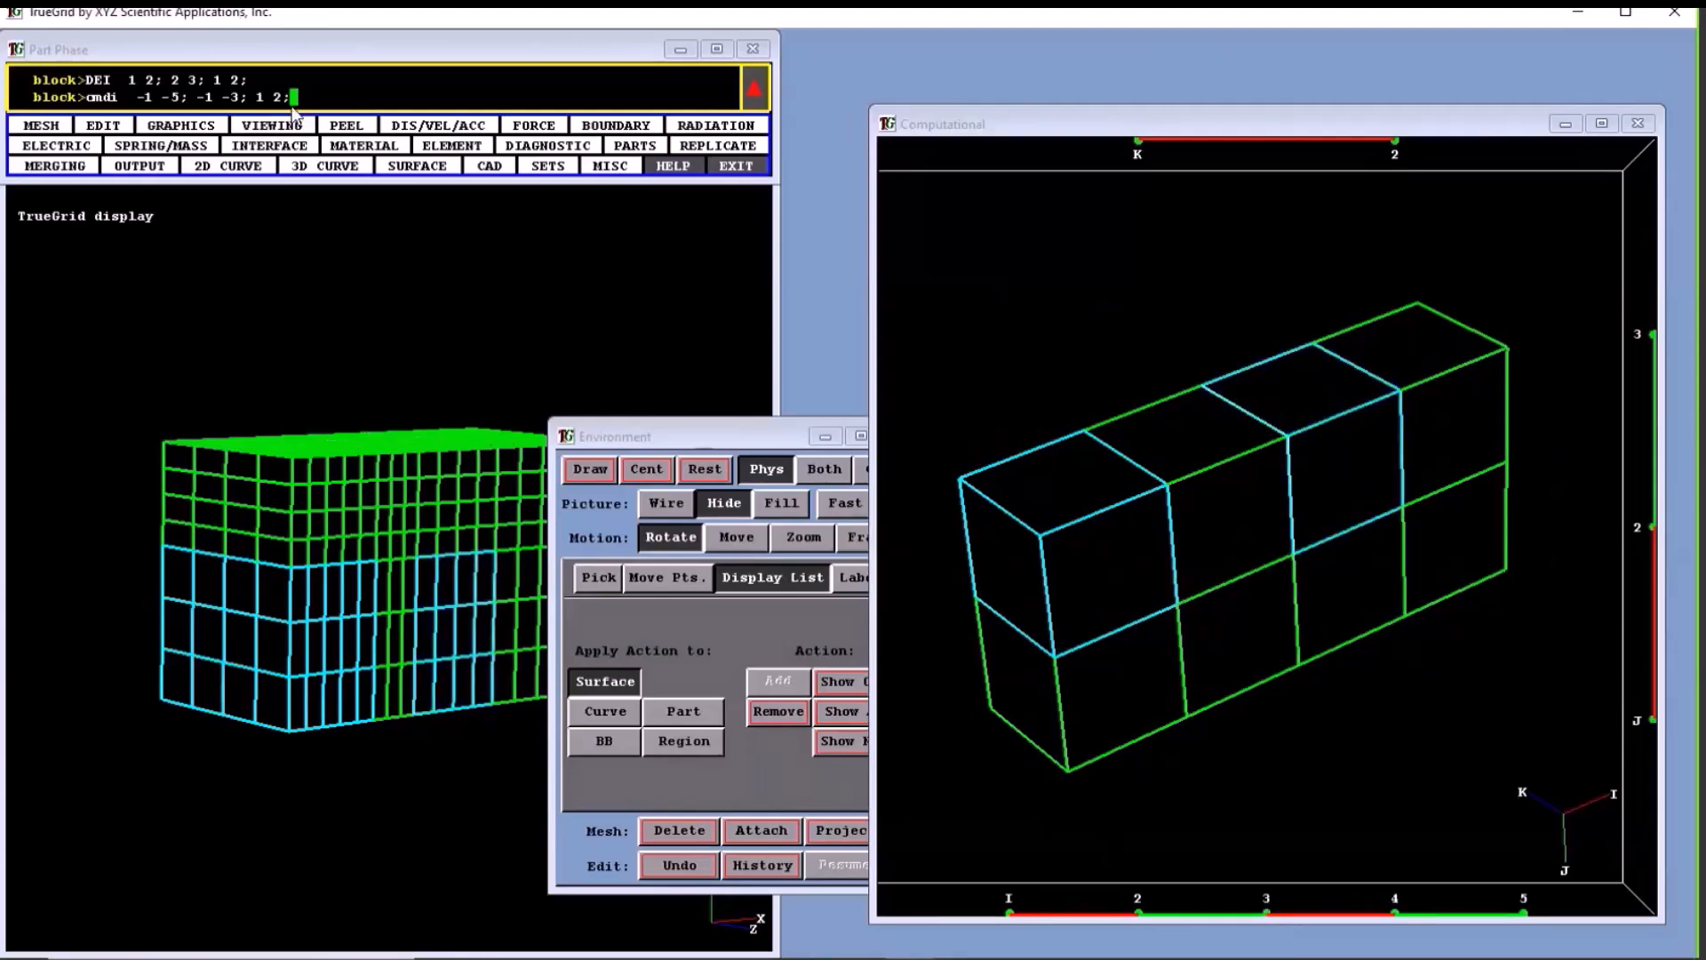
- Replace the cmdi progression with 1 2 0 3 4; 1 2; 1 2; for the two selected block regions
key("BackSpace")
key("BackSpace")
key("BackSpace")
key("BackSpace")
key("BackSpace")
key("BackSpace")
key("BackSpace")
key("BackSpace")
key("BackSpace")
key("BackSpace")
key("BackSpace")
key("BackSpace")
key("BackSpace")
key("BackSpace")
key("BackSpace")
key("BackSpace")
key("BackSpace")
key("BackSpace")
key("BackSpace")
key("F1")
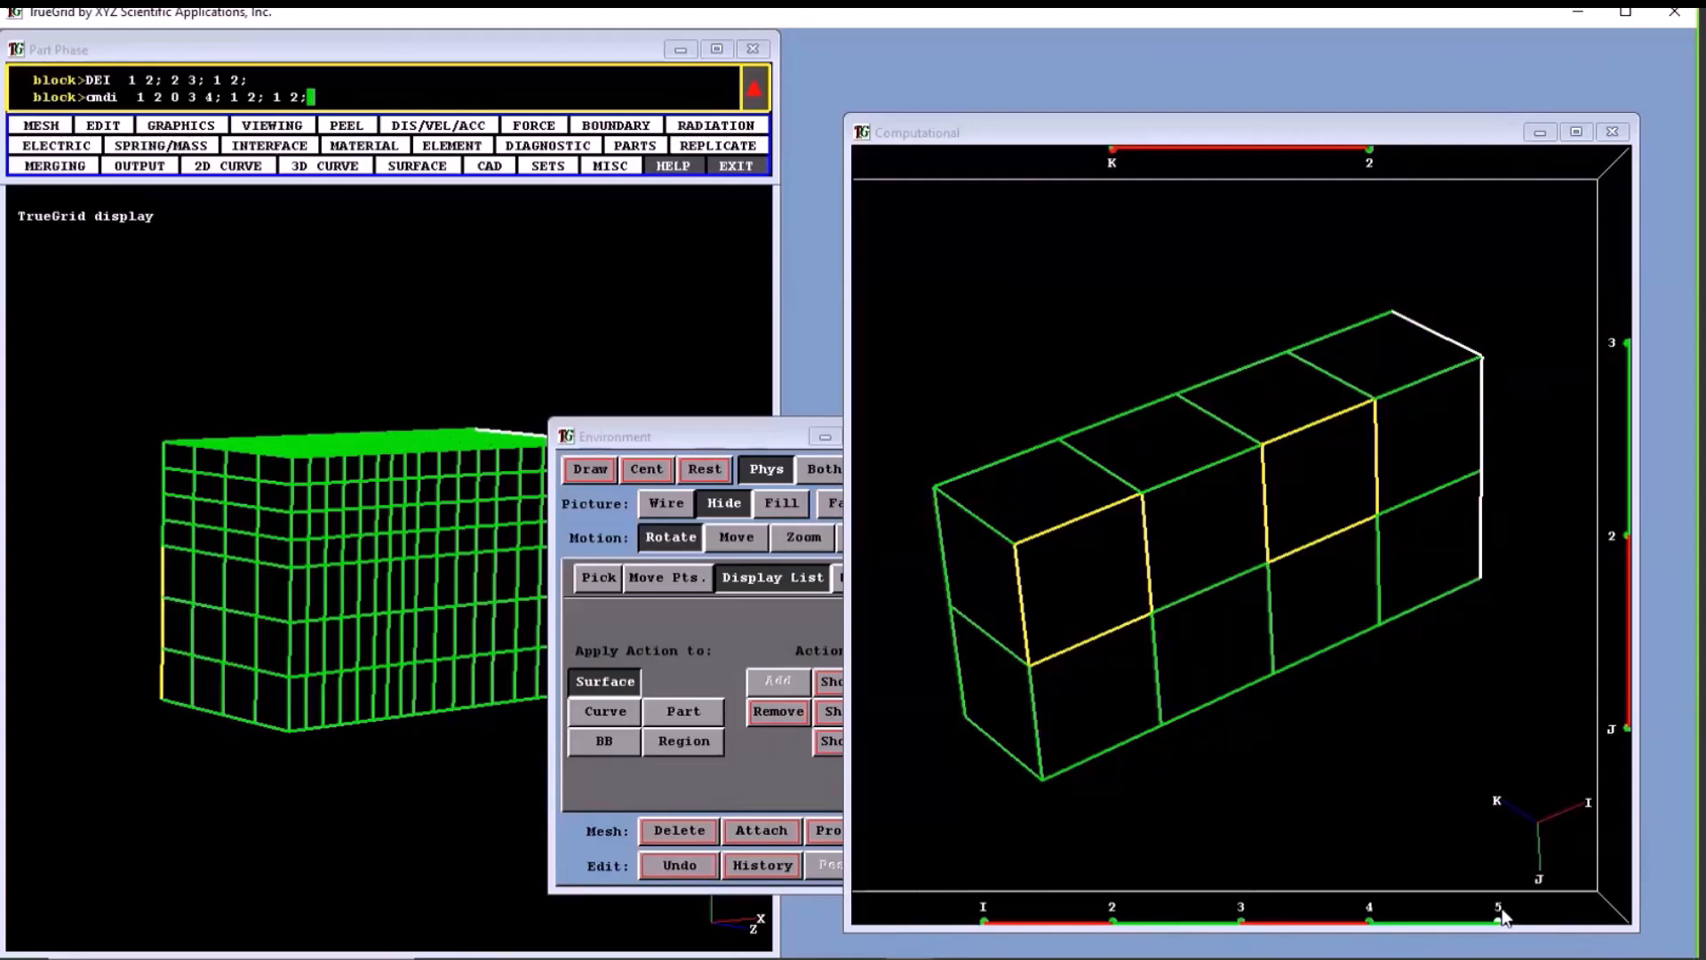
- Clear the region selection and examine which mesh planes the individual I indices highlight in both views
key("F2")
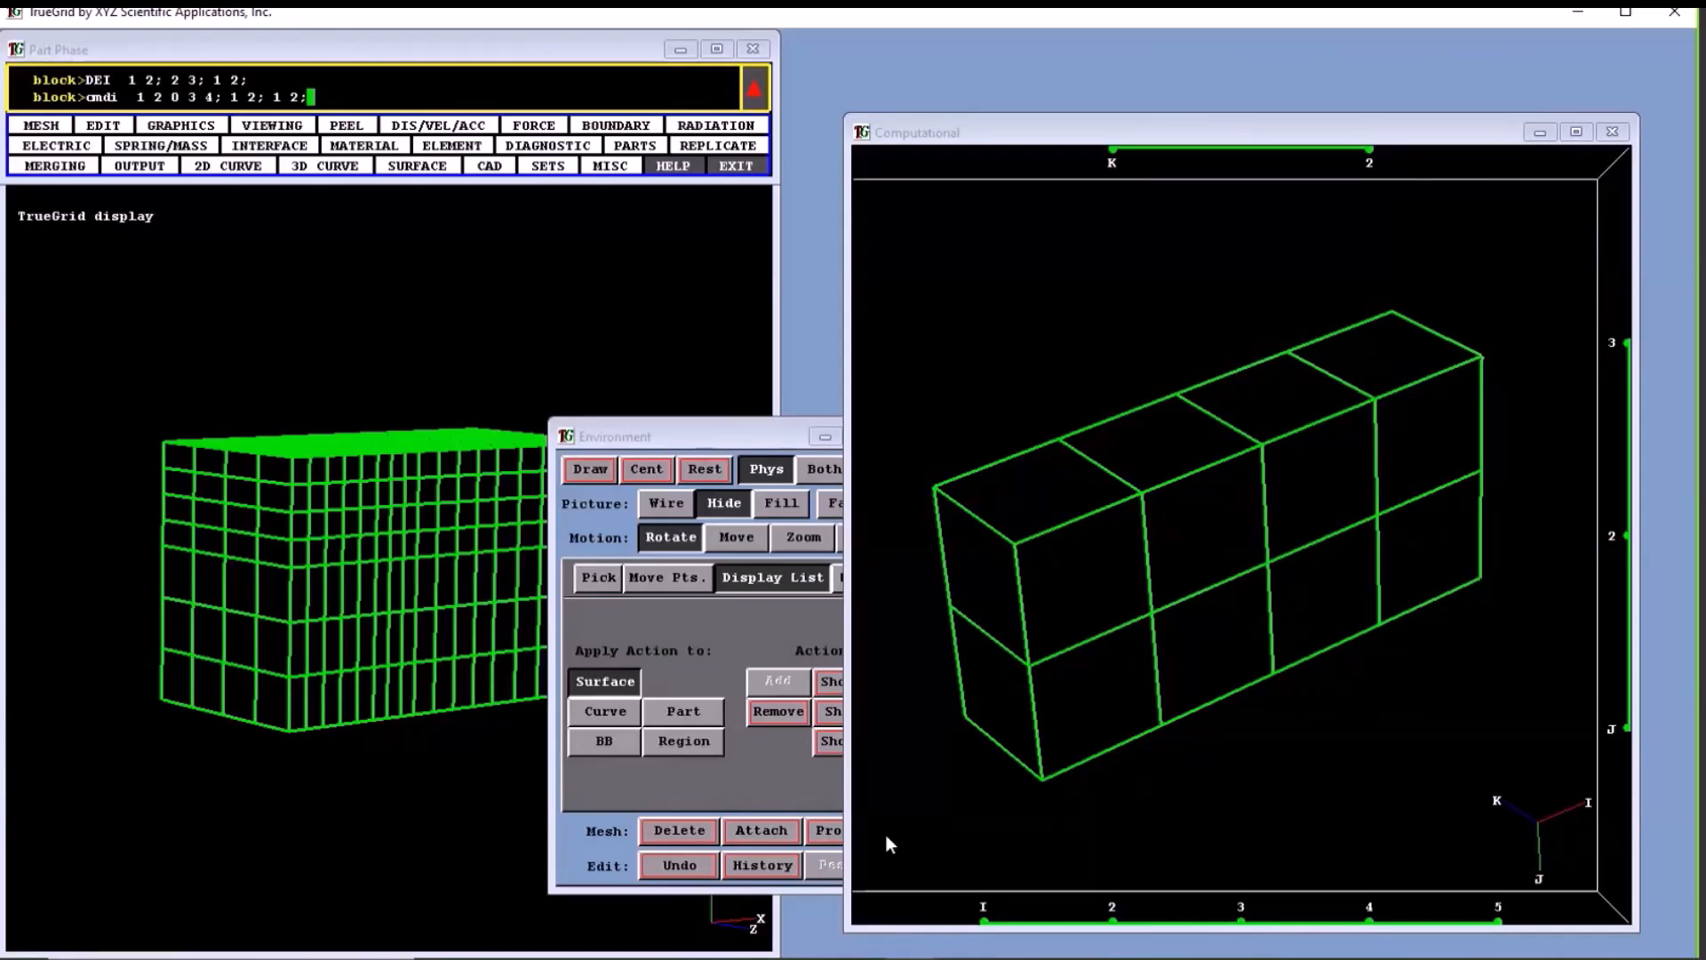
left_click(860, 903)
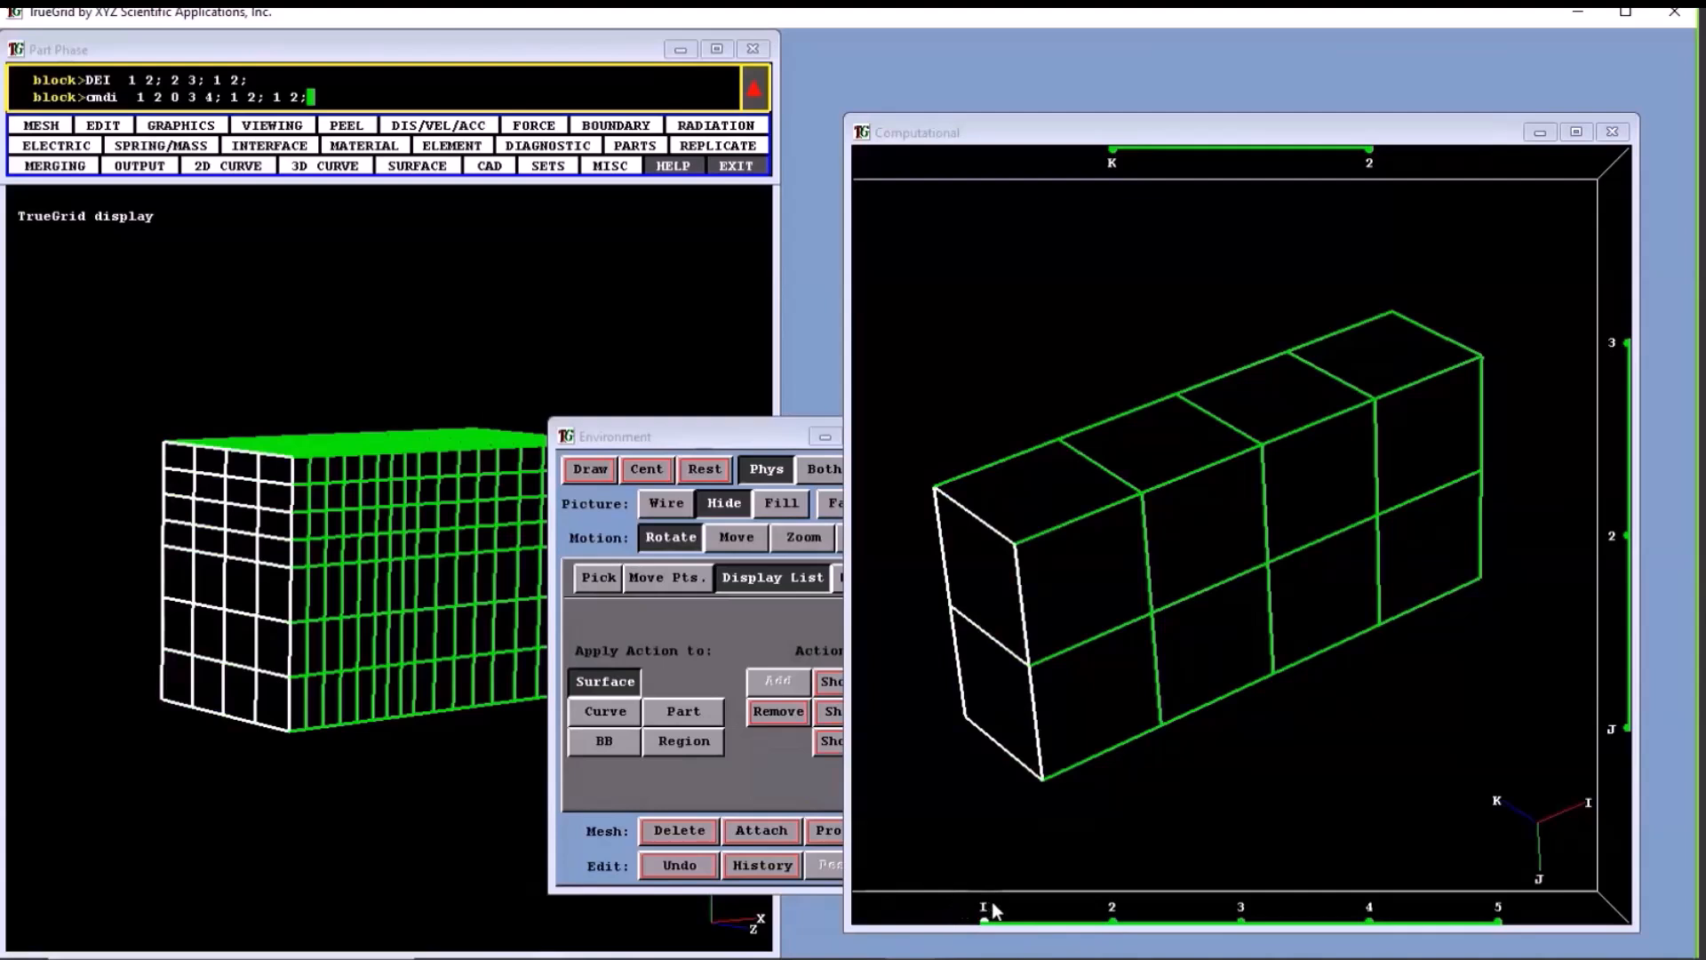
left_click(1052, 902)
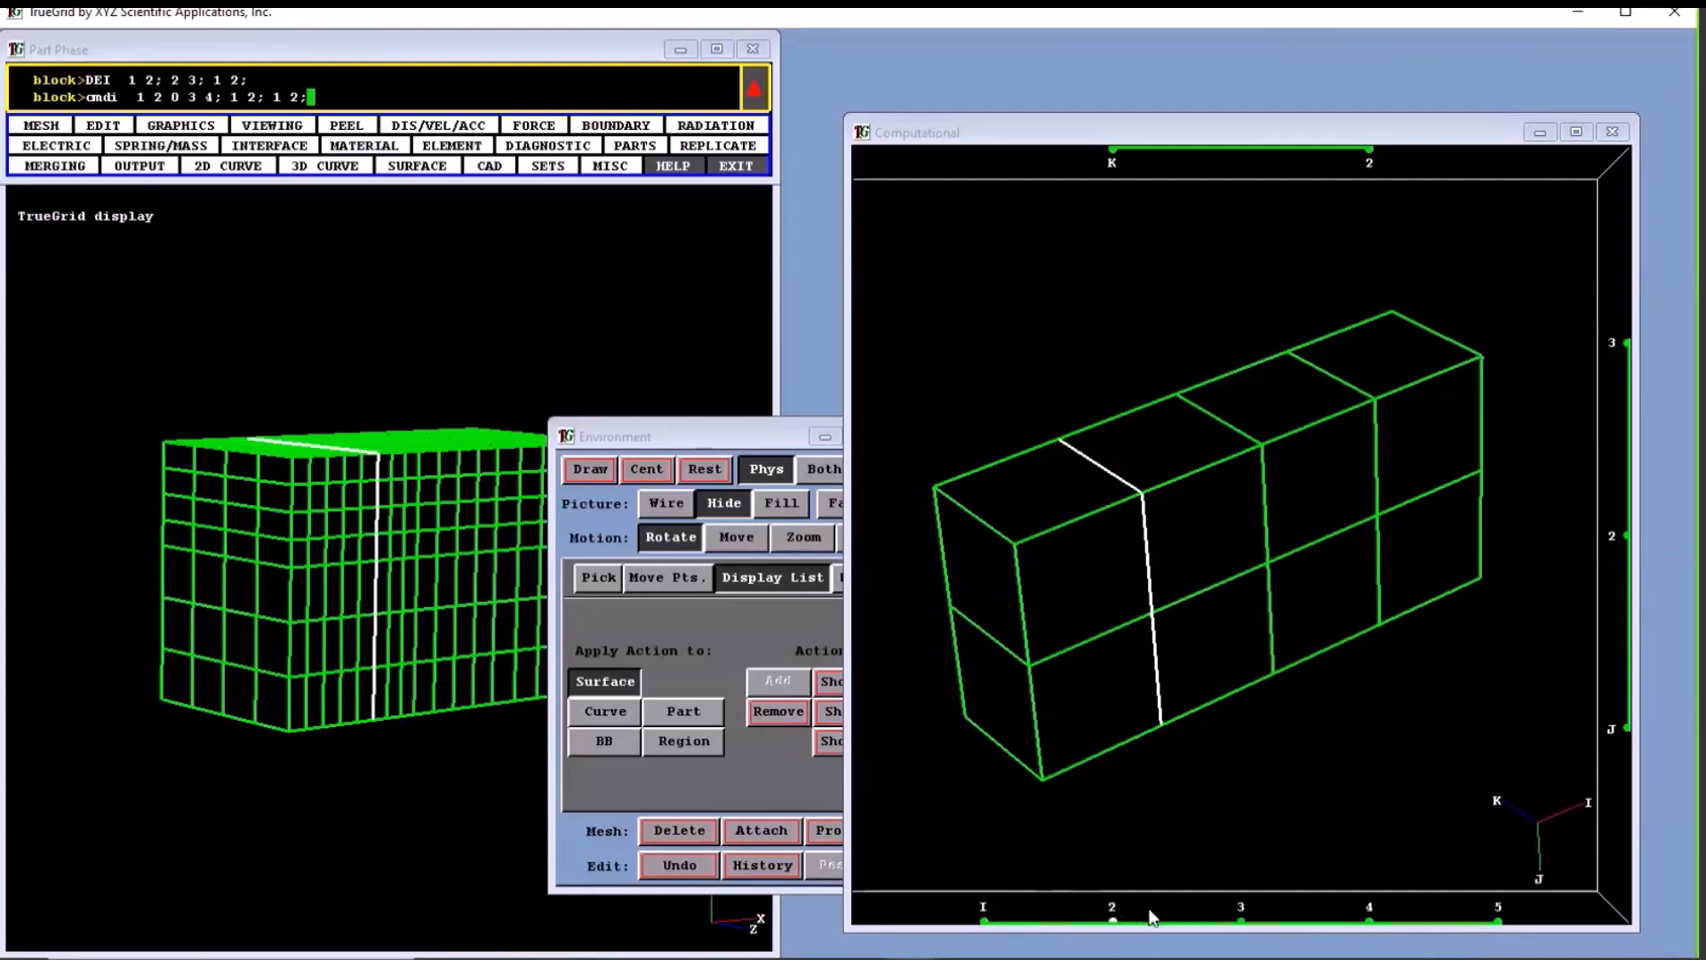
left_click_drag(1163, 911, 1434, 907)
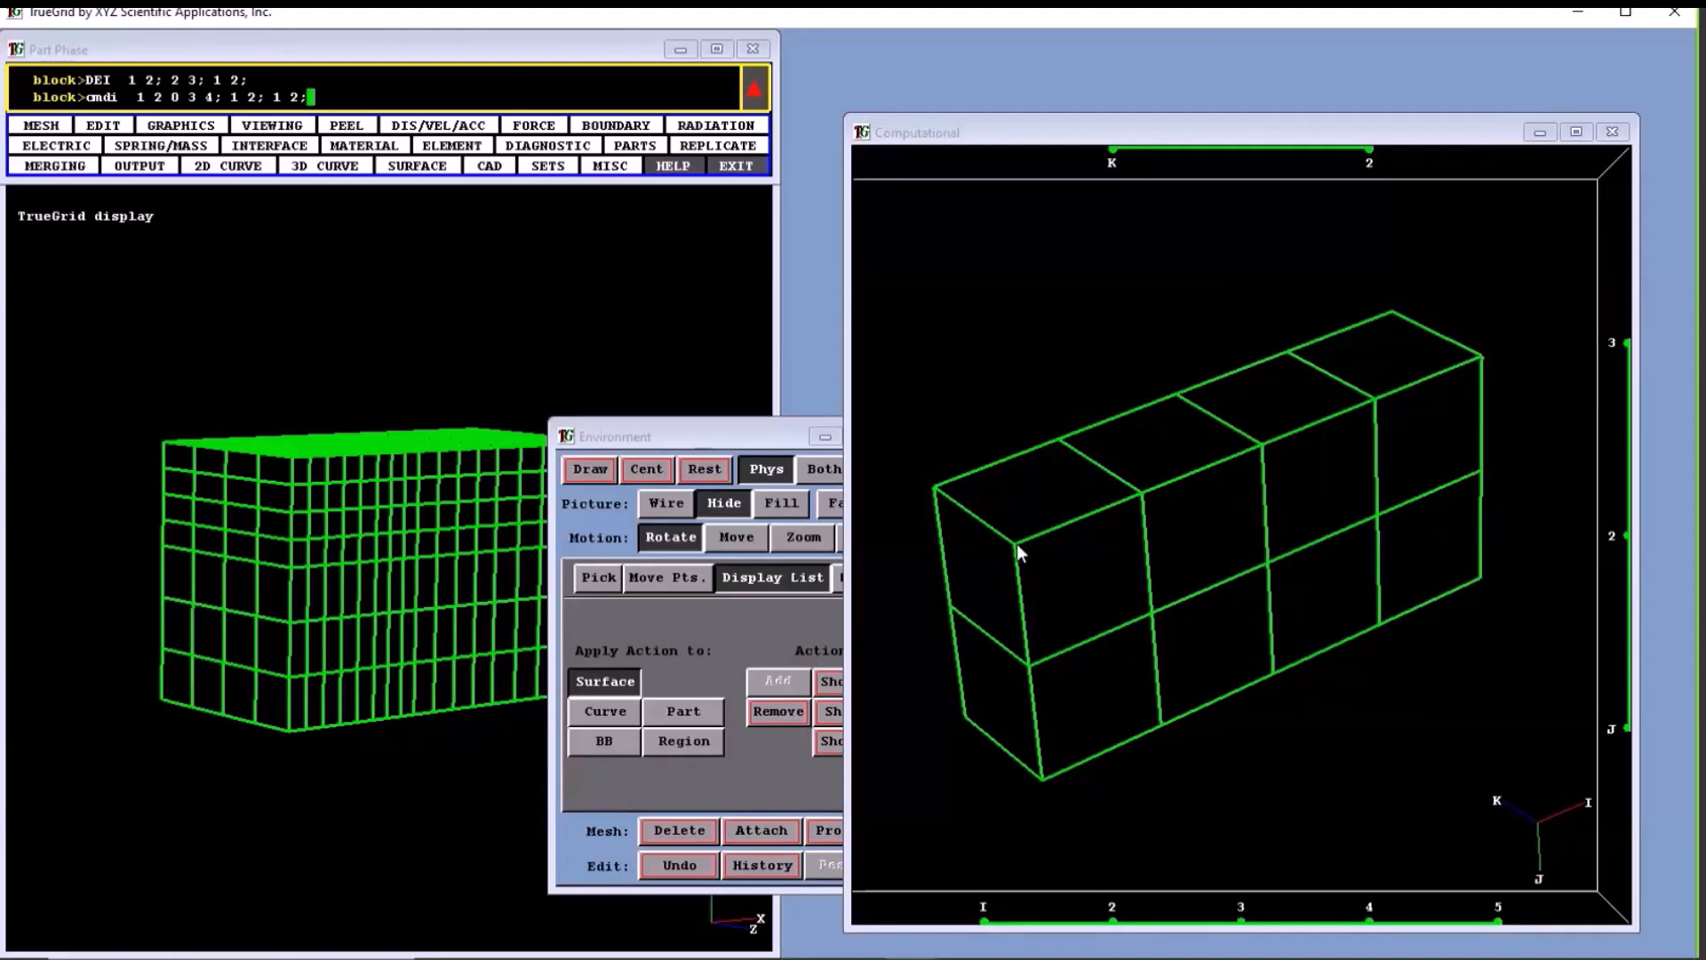
- Select the face I 1 to 3, J 1 to 2 at K 1 by its corners, and the face I 1 to 2, J 2 to 3 at K 2
left_click(1269, 568)
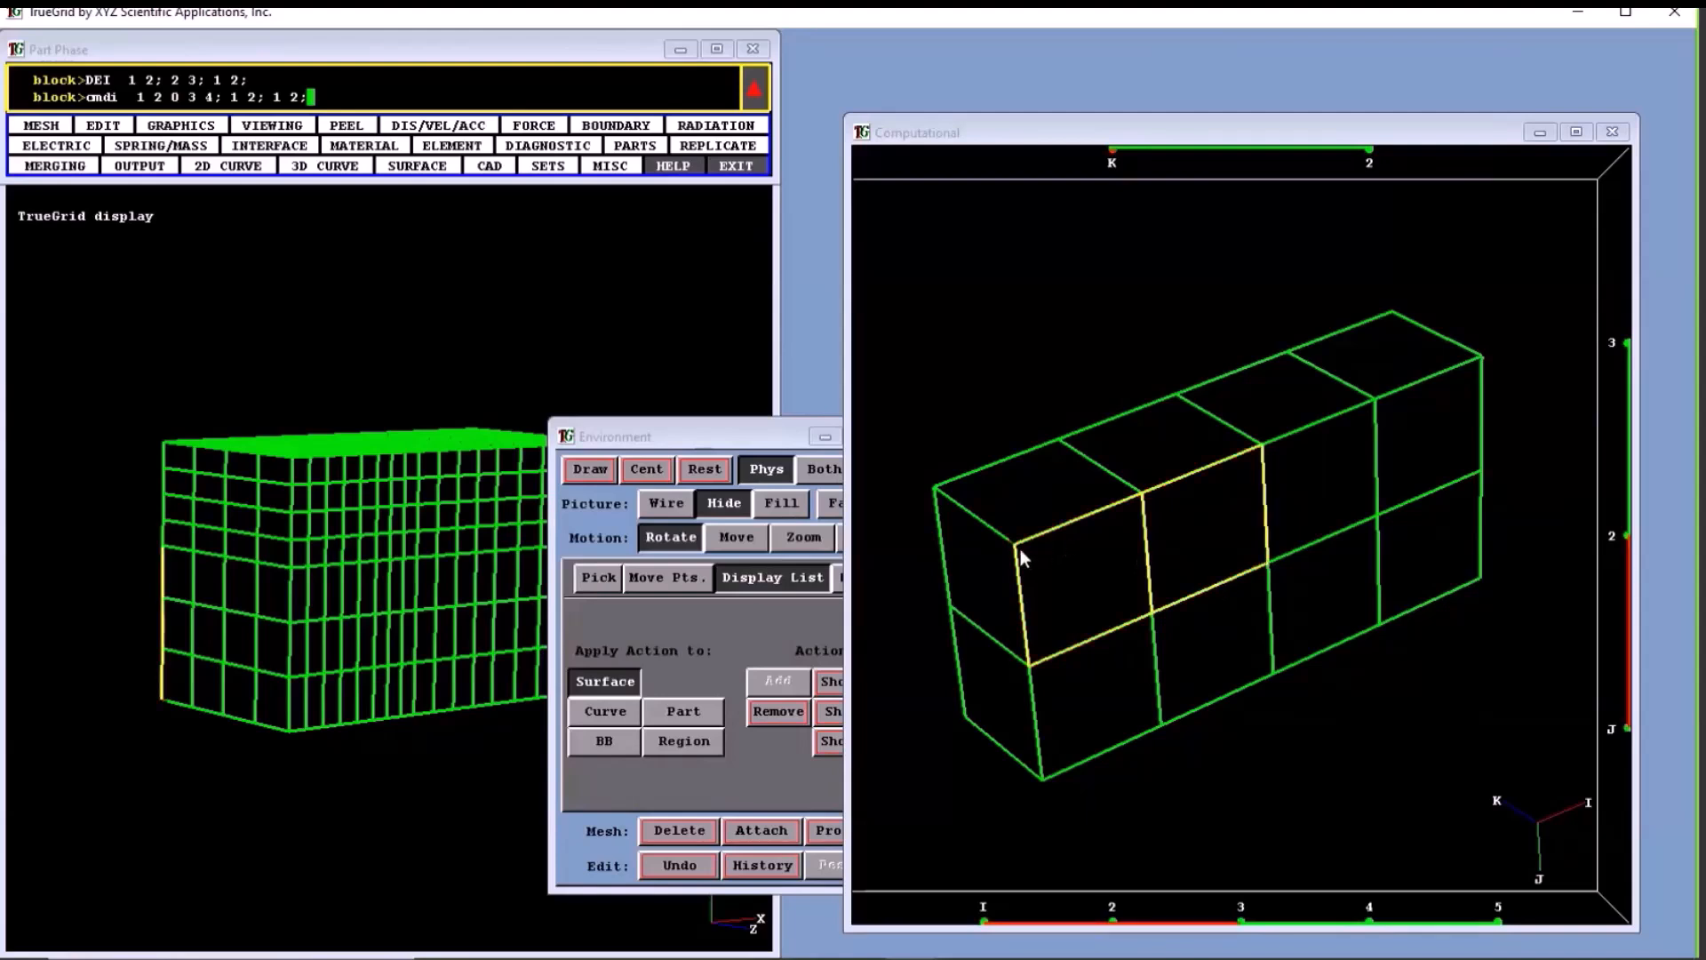
left_click_drag(1002, 540, 1274, 565)
left_click_drag(1019, 562, 1129, 628)
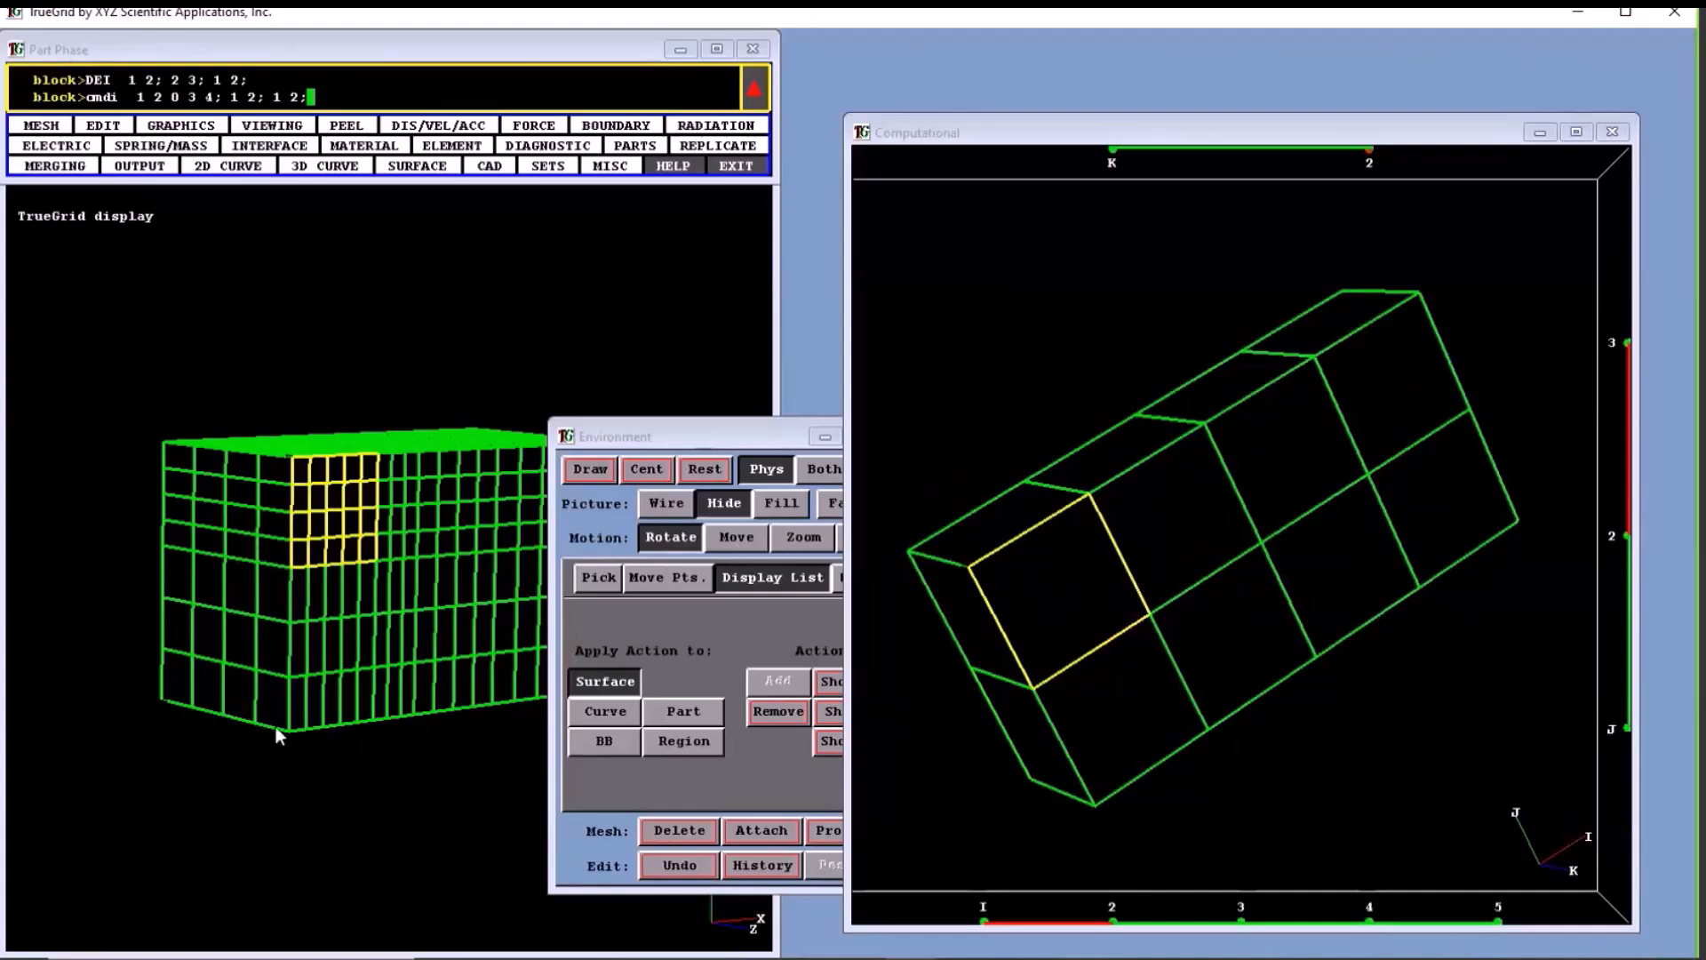
- Clear the selection and select the face I 1 to 3, J 2 to 3 at K 2 by two opposite corner vertices in the physical mesh
key("F2")
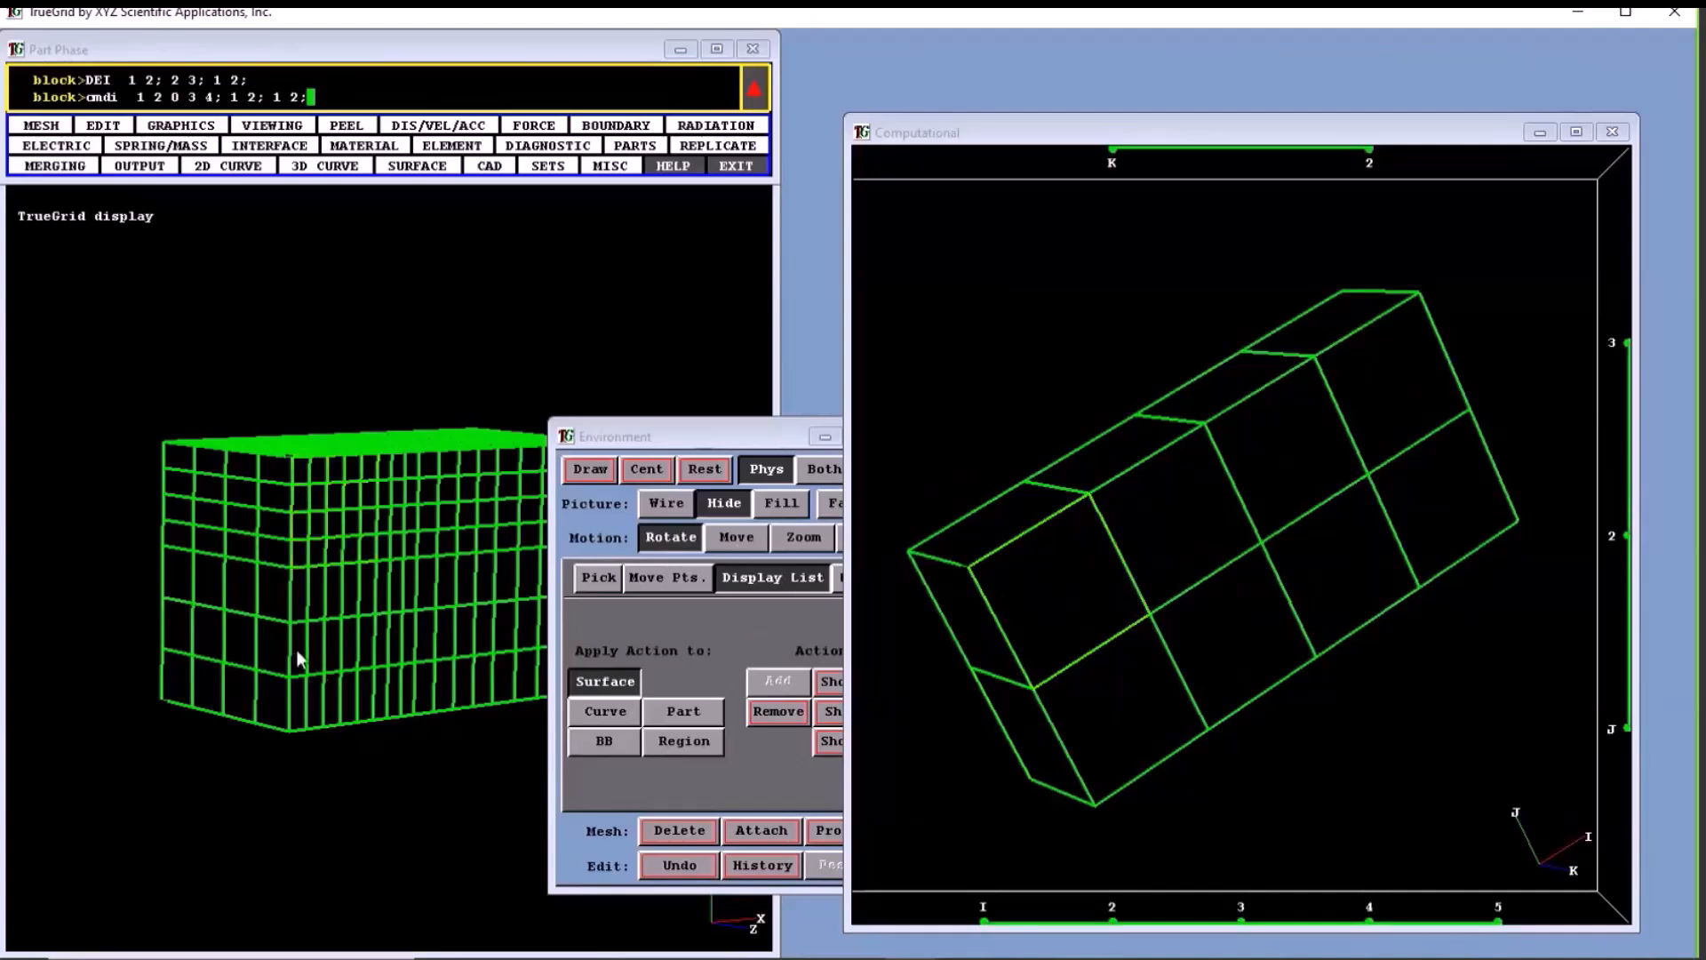
left_click(289, 568)
left_click(1155, 617)
left_click(1254, 563)
left_click(289, 566)
left_click(418, 455)
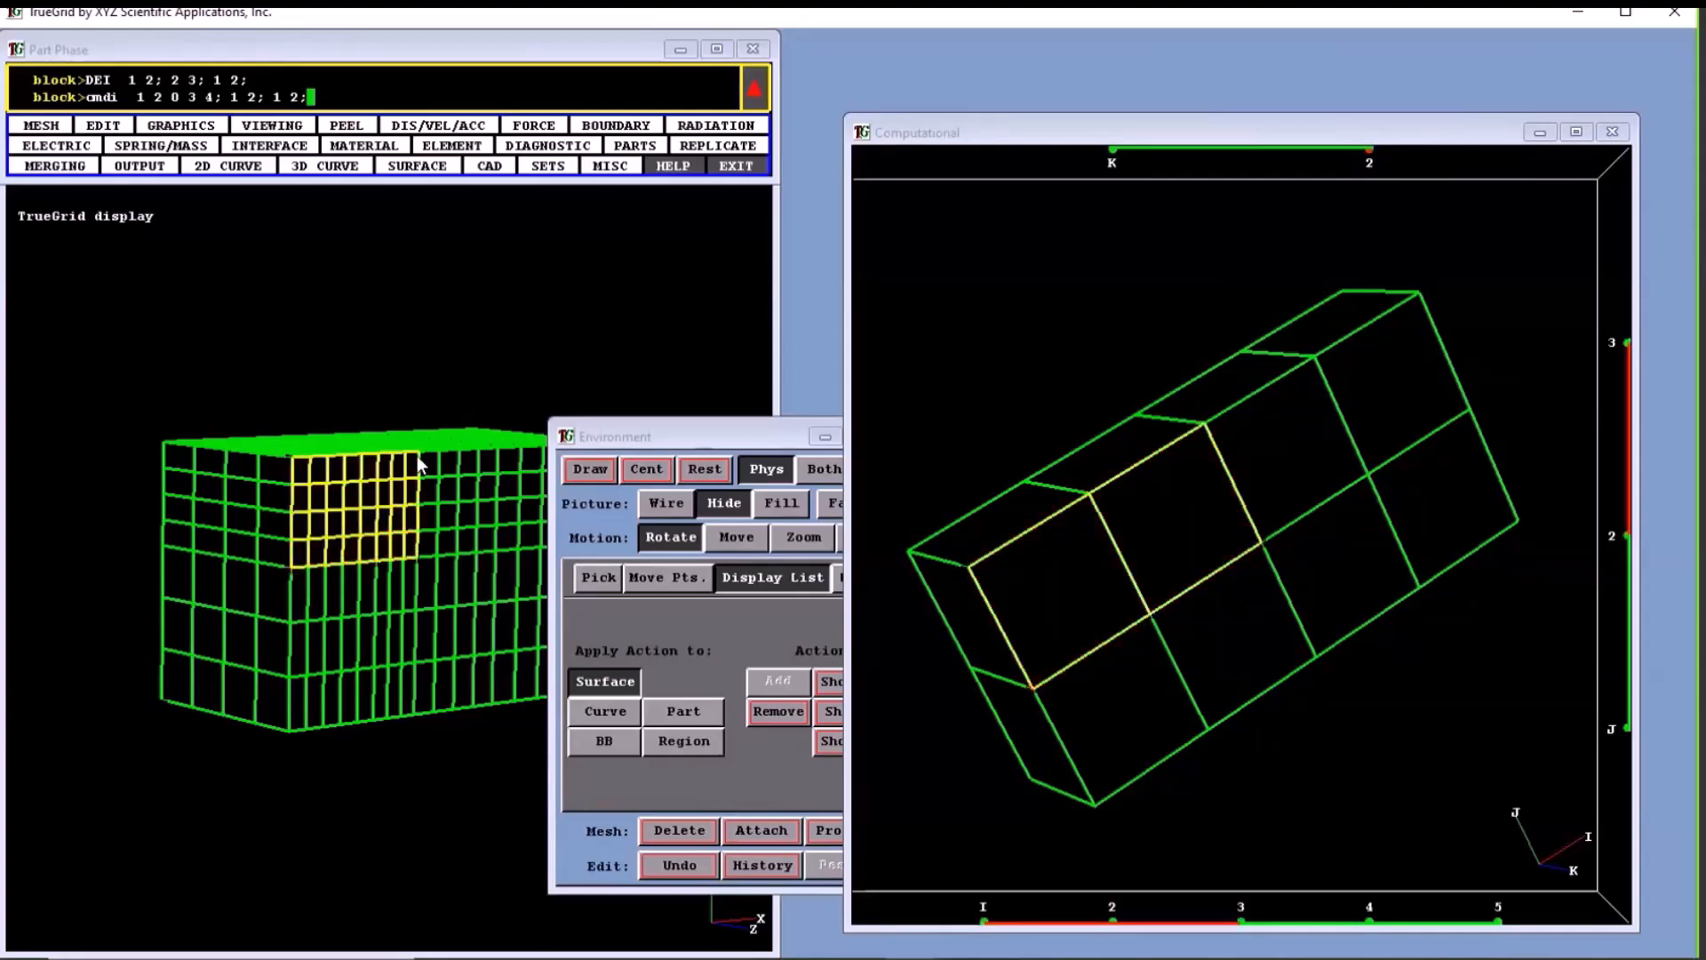
- In the physical mesh, select the edge I 1 to 3 at J 1, K 2, and the block region I 1 to 3, J 1 to 2, K 1 to 2
left_click(294, 727)
left_click(423, 716)
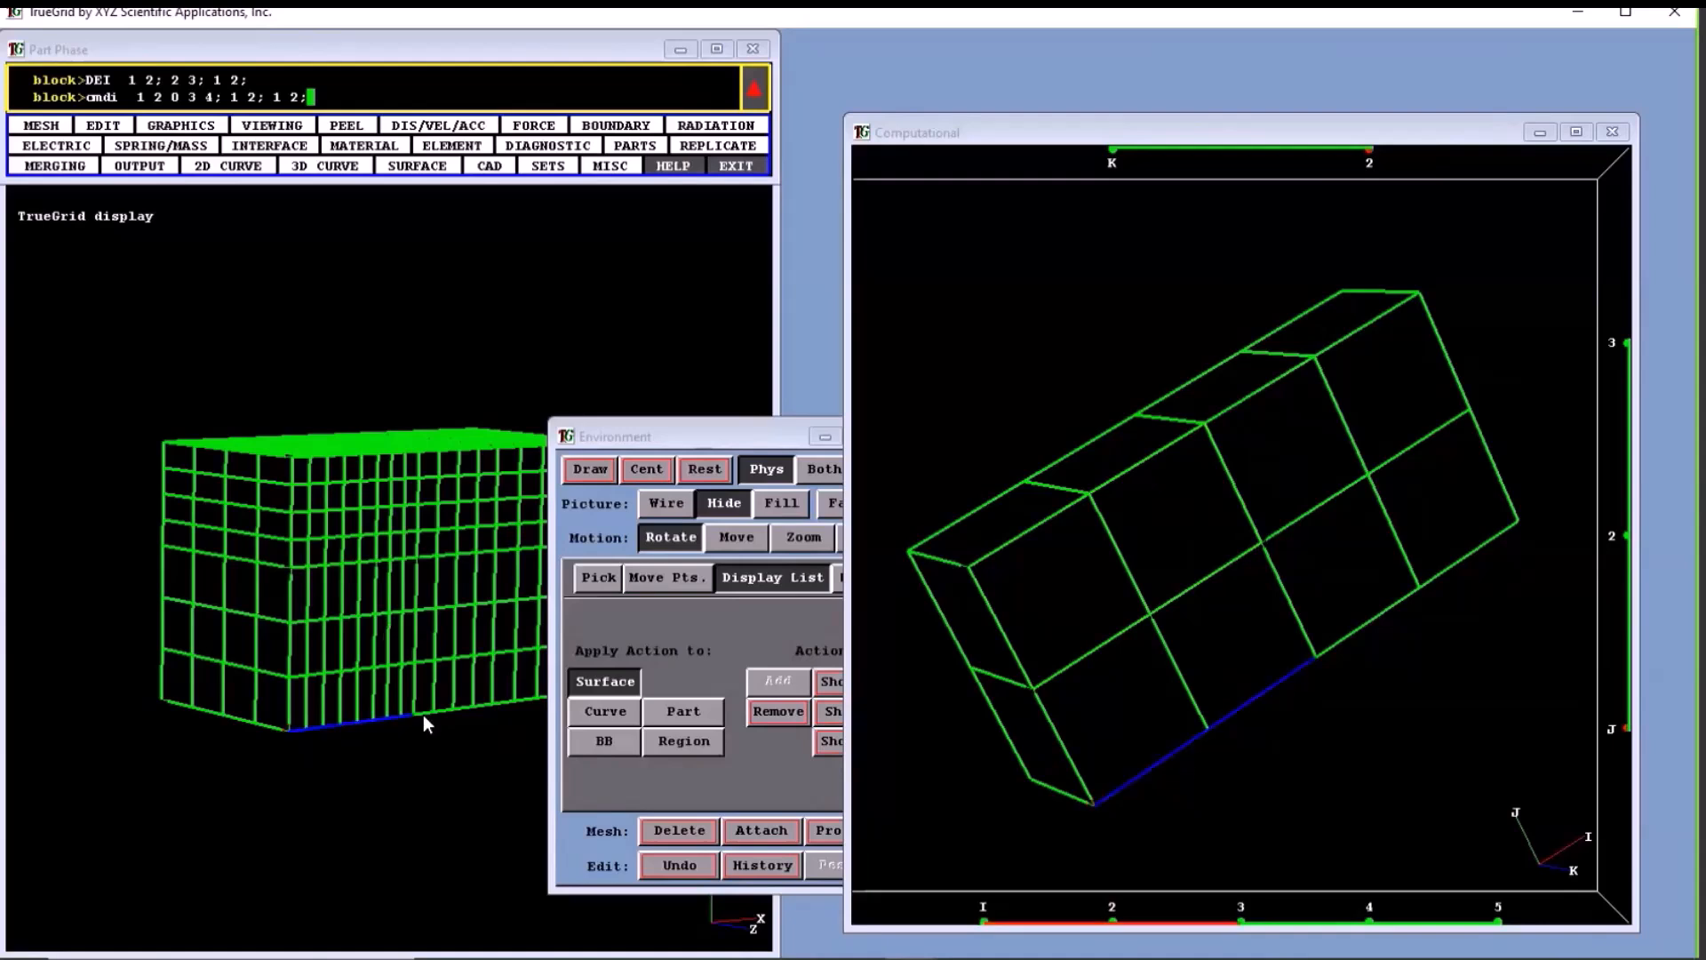
left_click(412, 561)
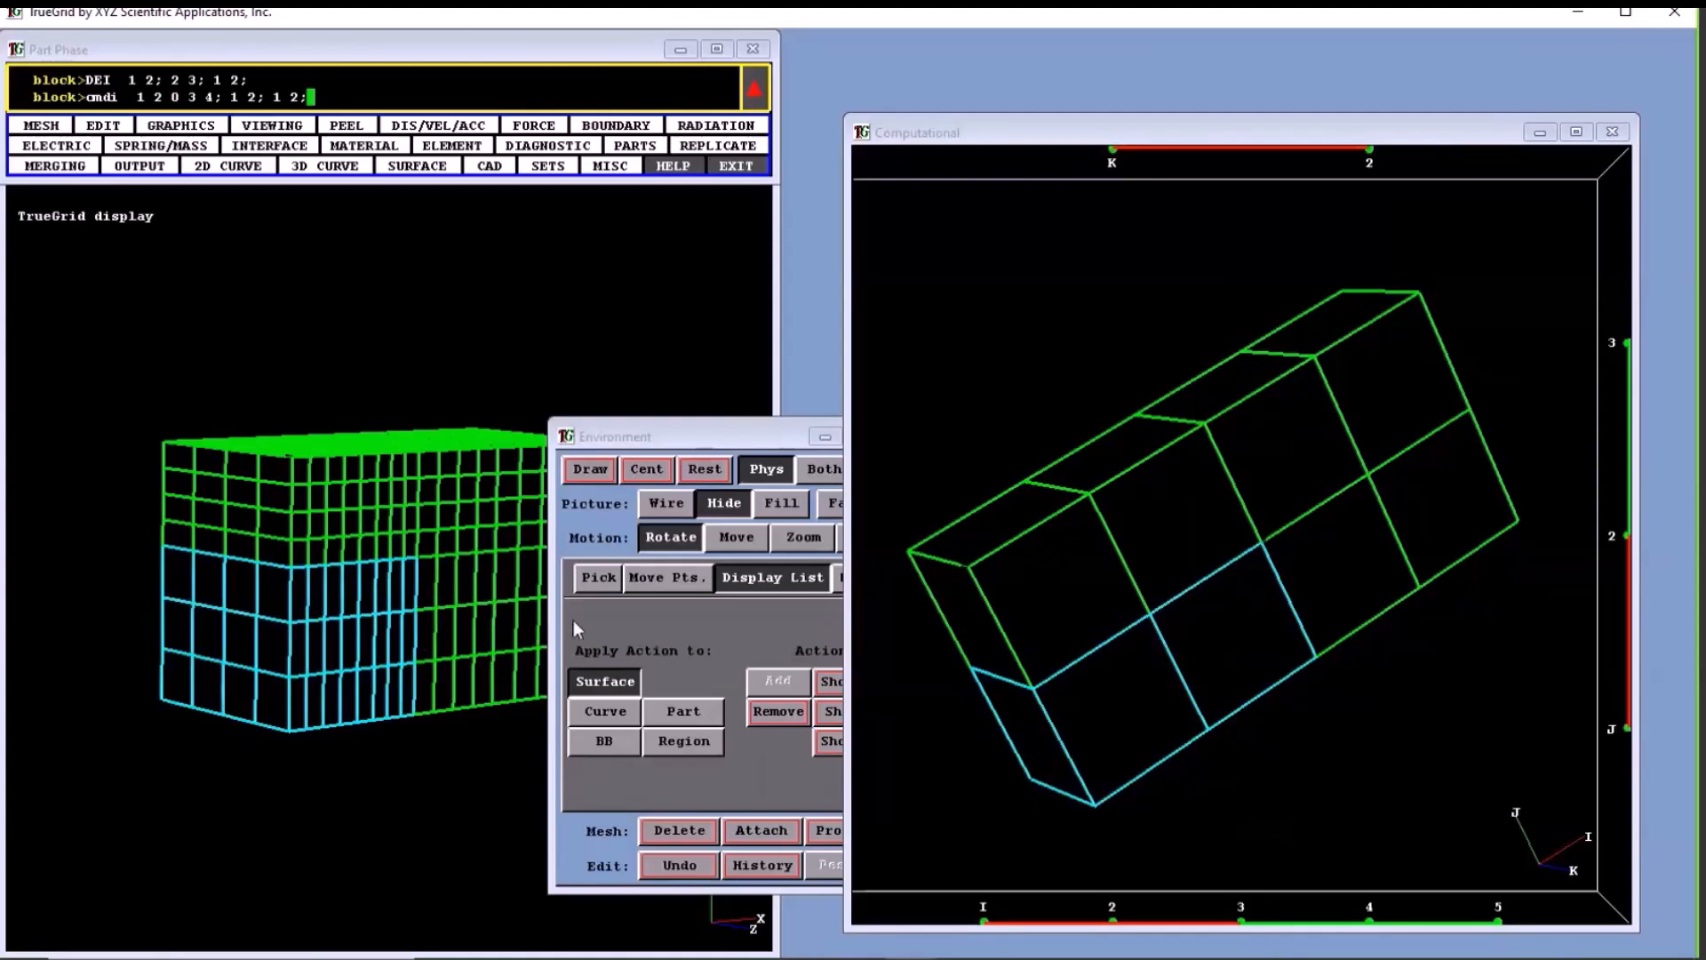
- Select the face I 1 to 2, J 2 to 3 at K 2 by its opposite corners in the computational mesh
left_click(968, 565)
left_click_drag(1016, 581, 1146, 613)
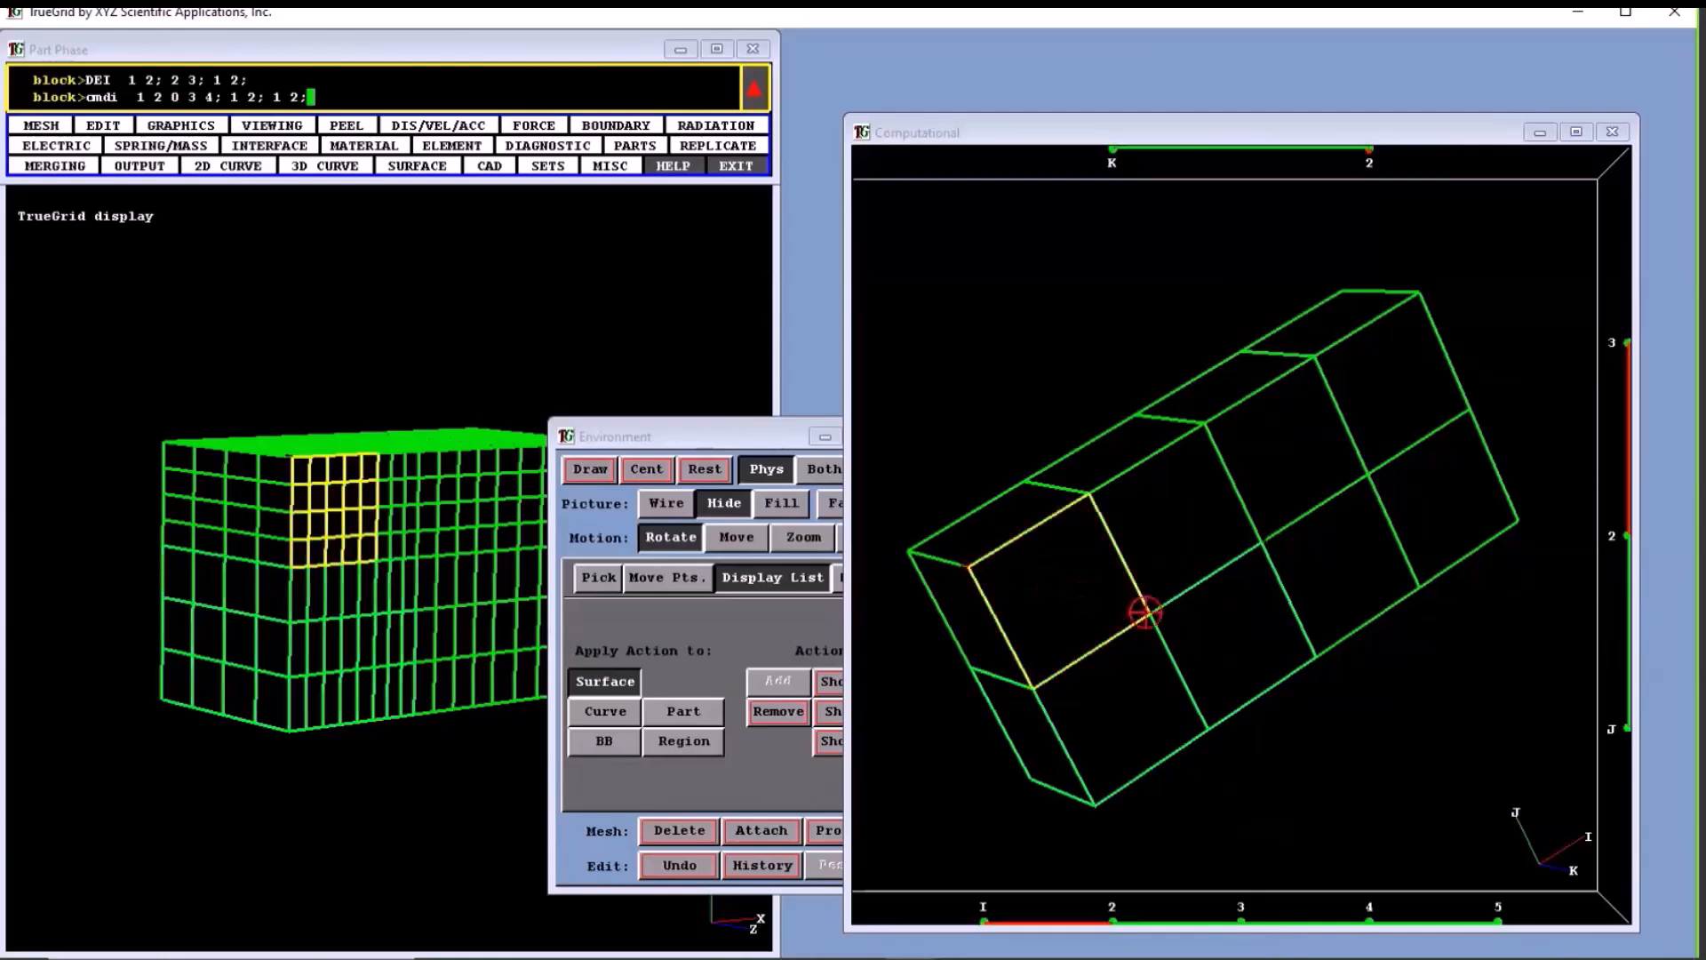
left_click_drag(1146, 612, 1151, 614)
- Bring the Environment window forward and set picking to the nearest region
left_click(707, 432)
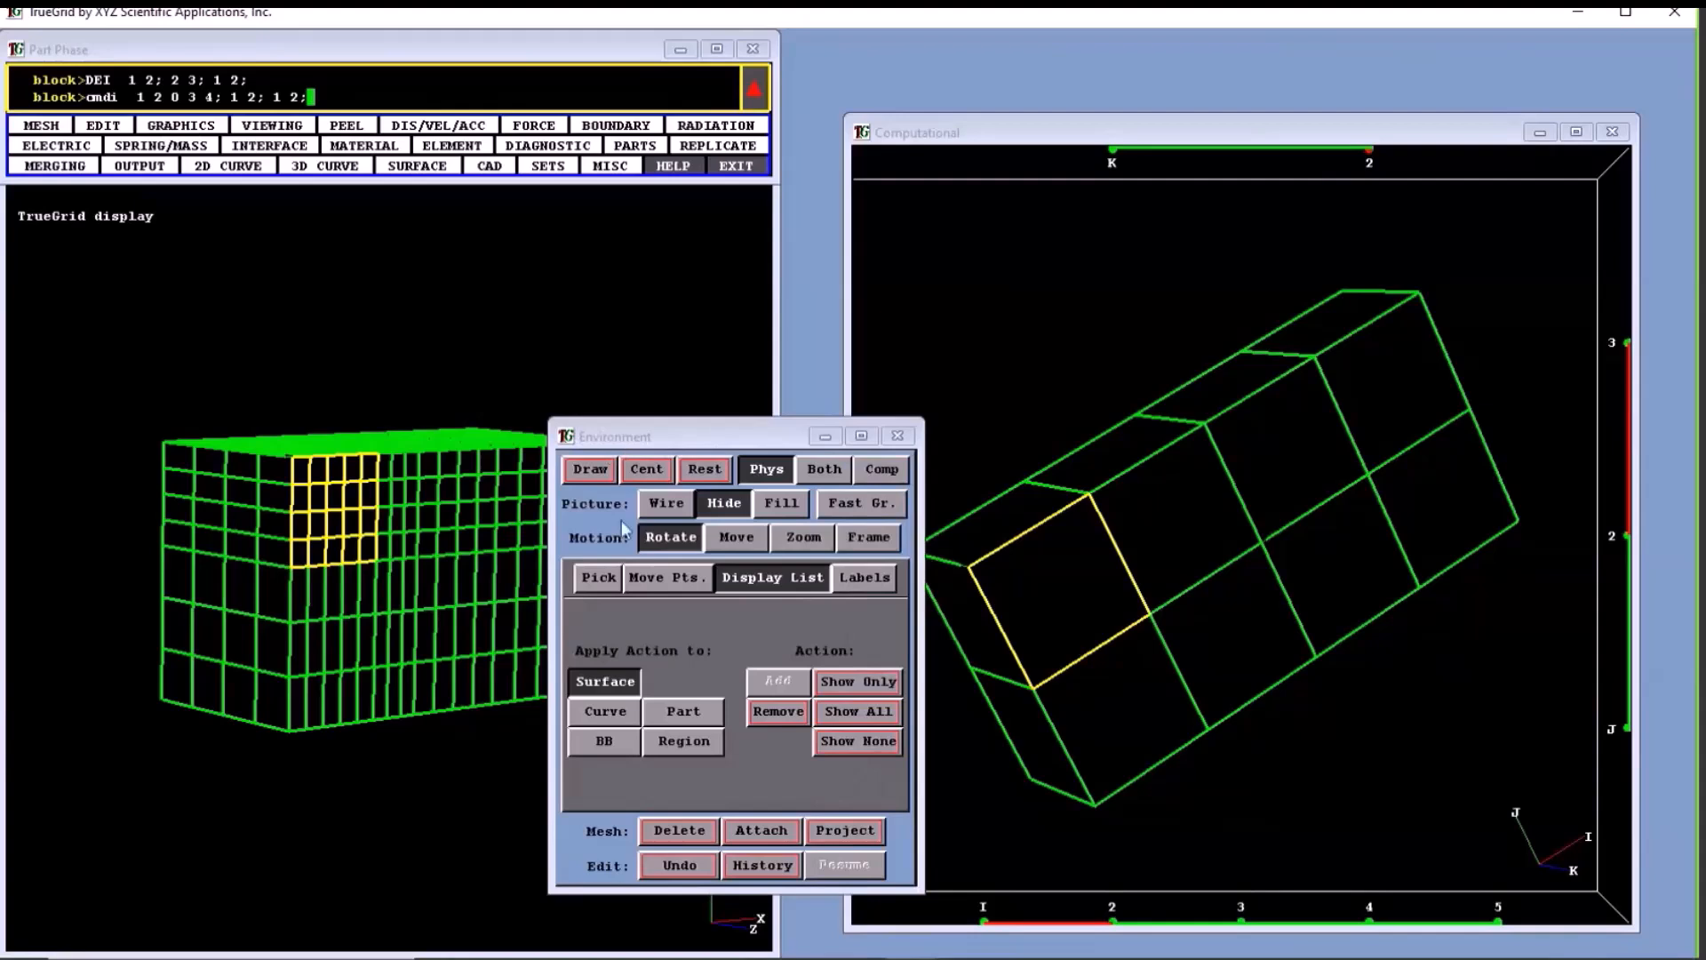
left_click(601, 578)
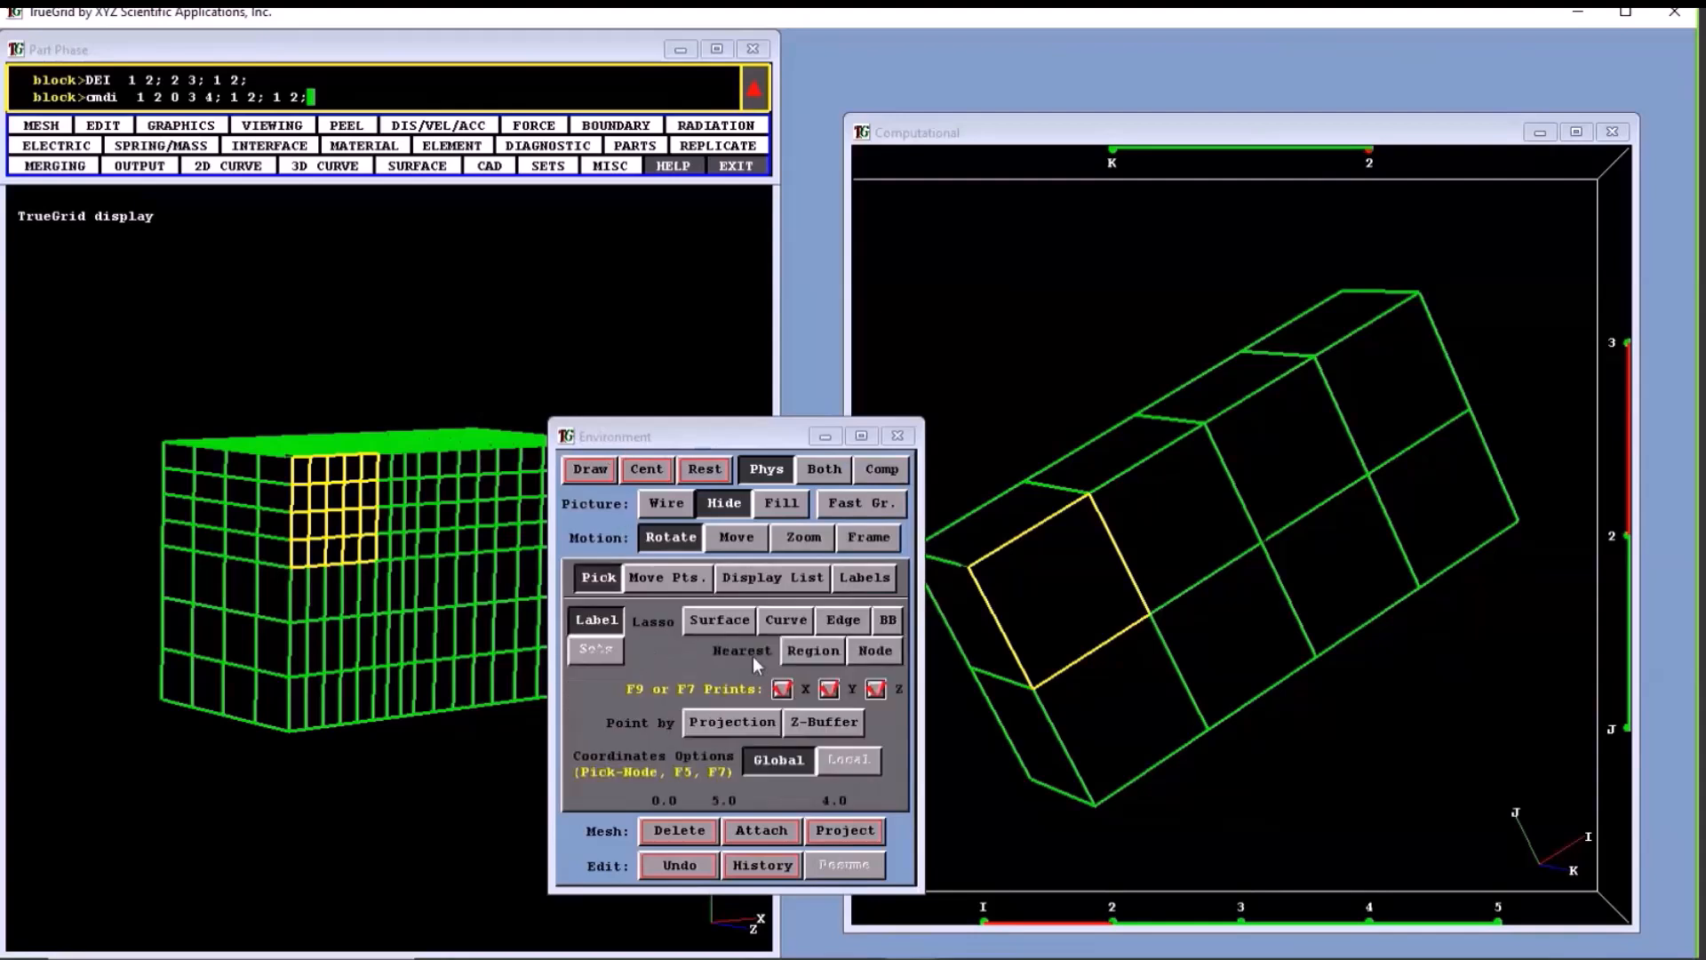
left_click(812, 651)
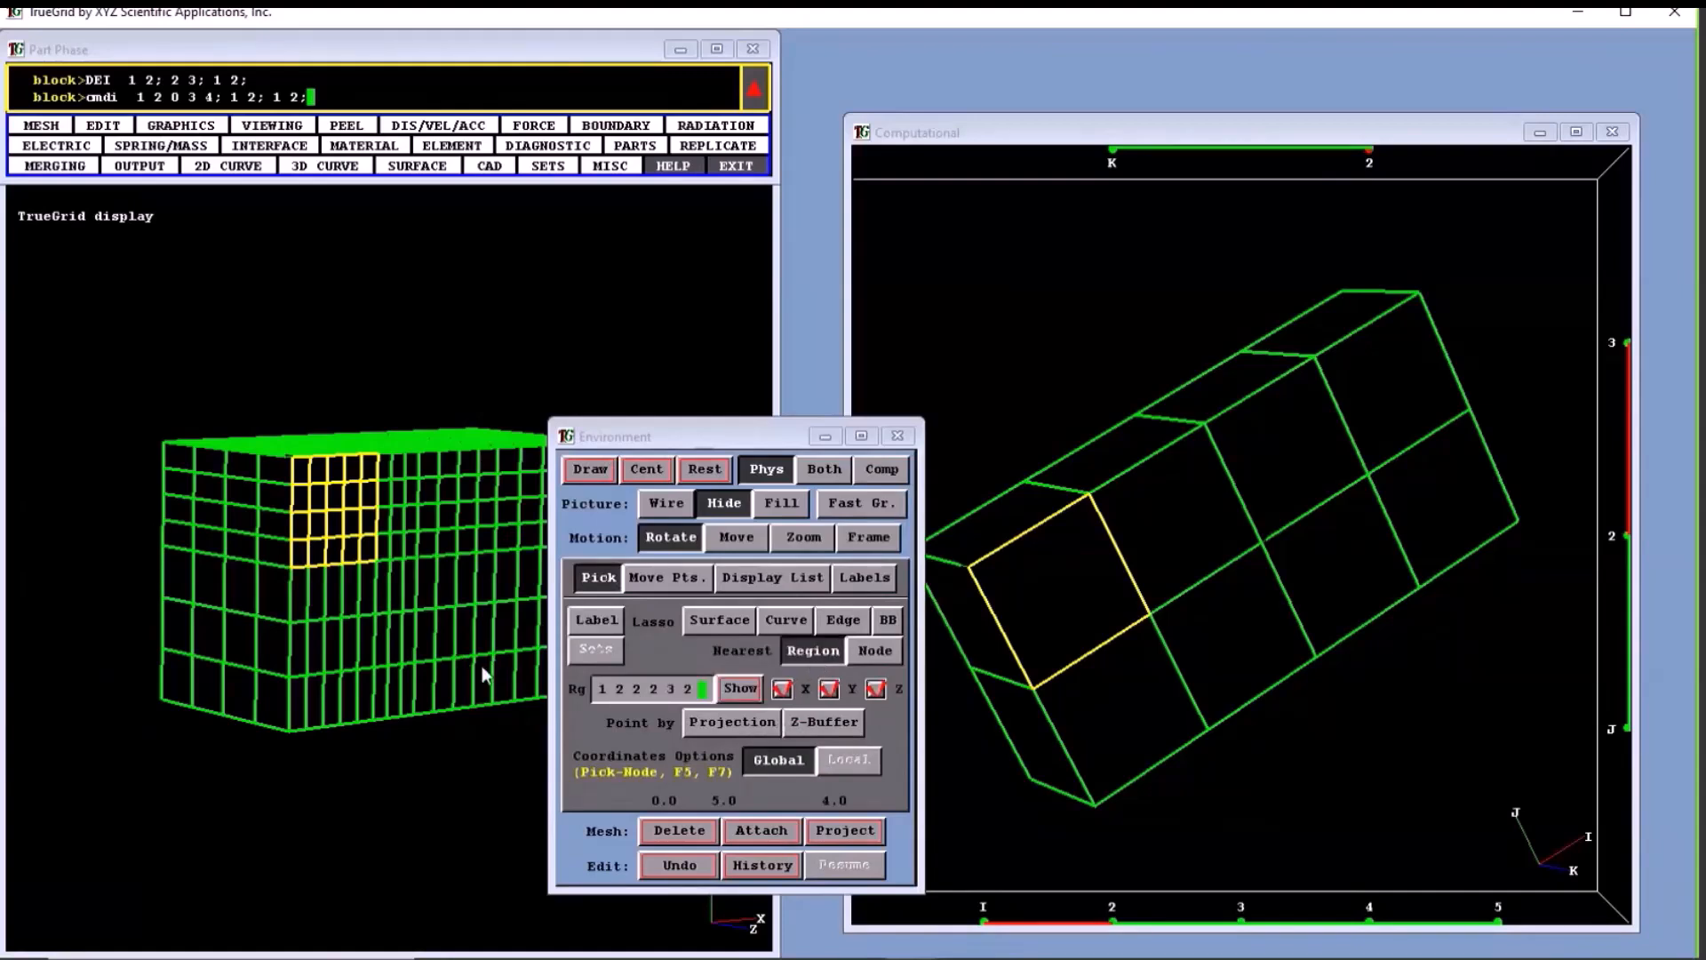
- Select the block region I 2 to 3, J 2 to 3, K 1 to 2 by opposite corners in the computational mesh, and repeat in the physical mesh
left_click_drag(438, 488, 409, 560)
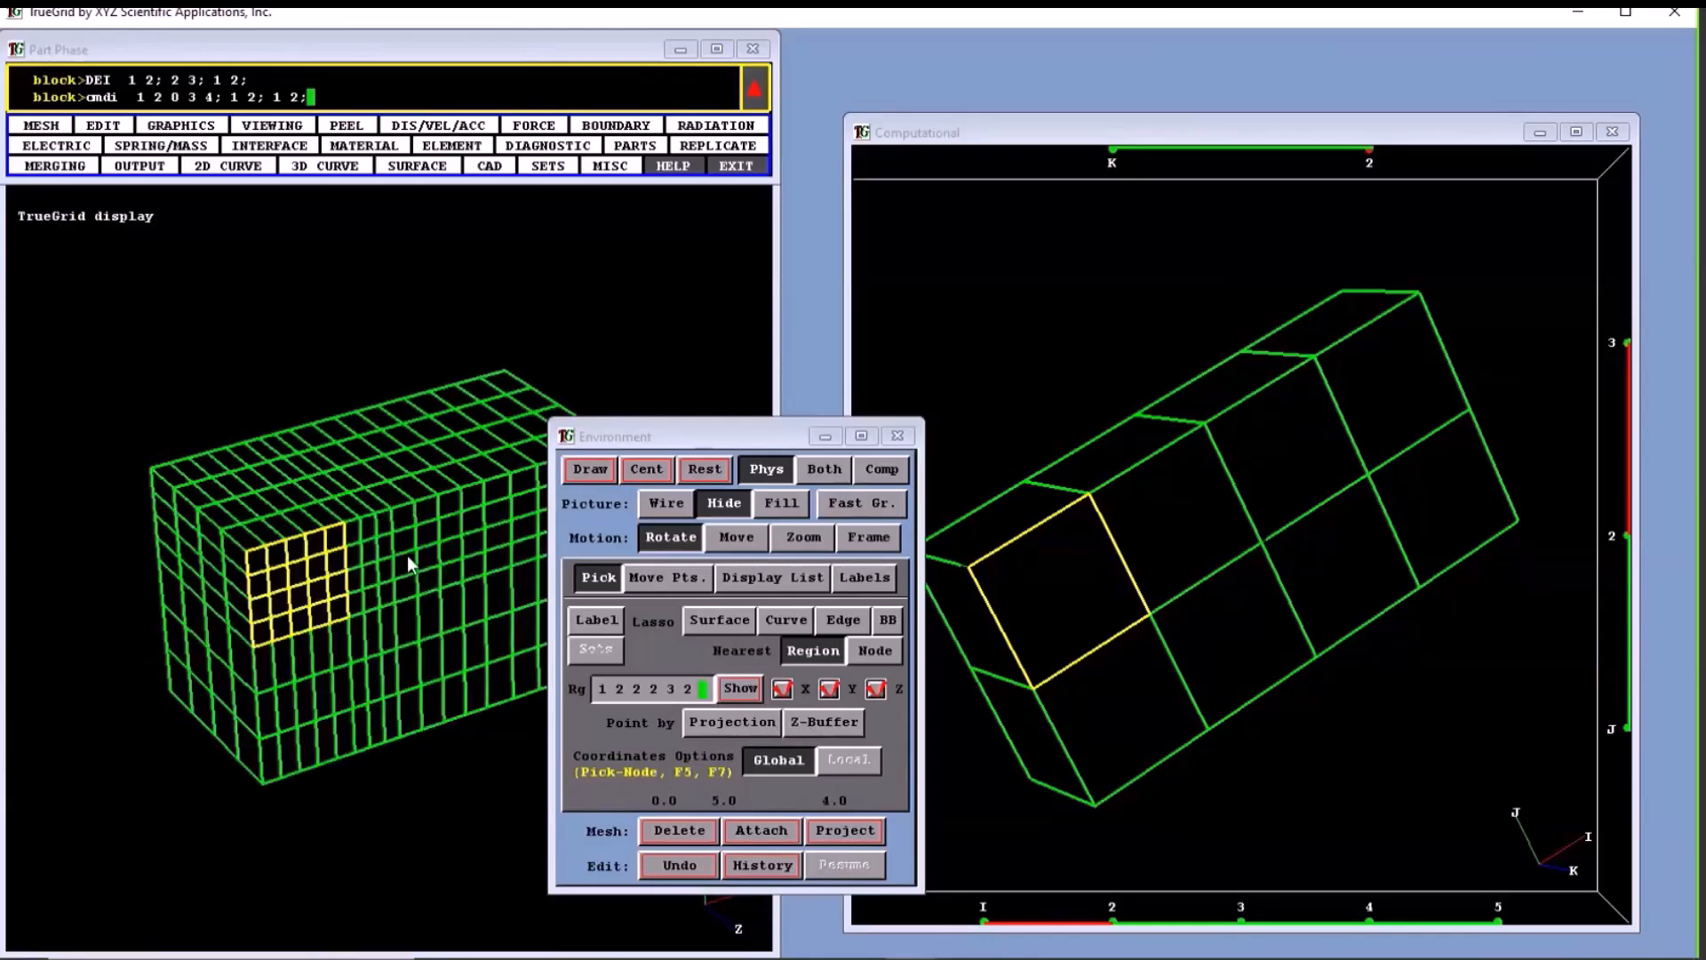
left_click_drag(1075, 580, 1153, 588)
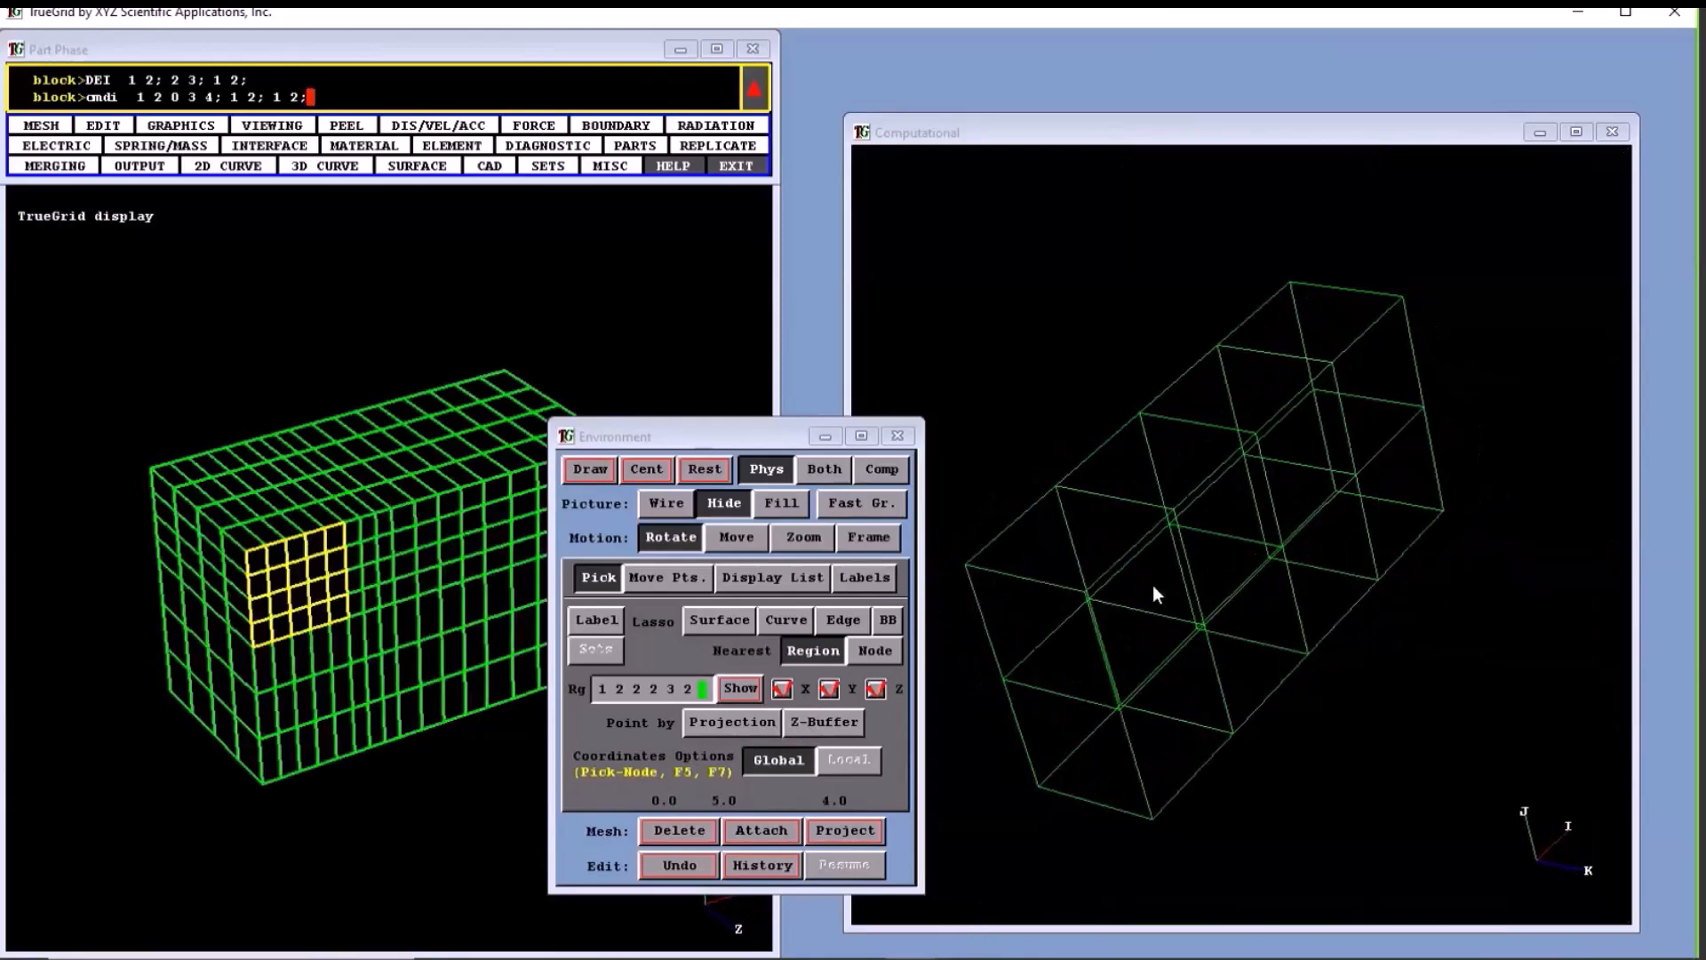
left_click_drag(1058, 487, 1284, 549)
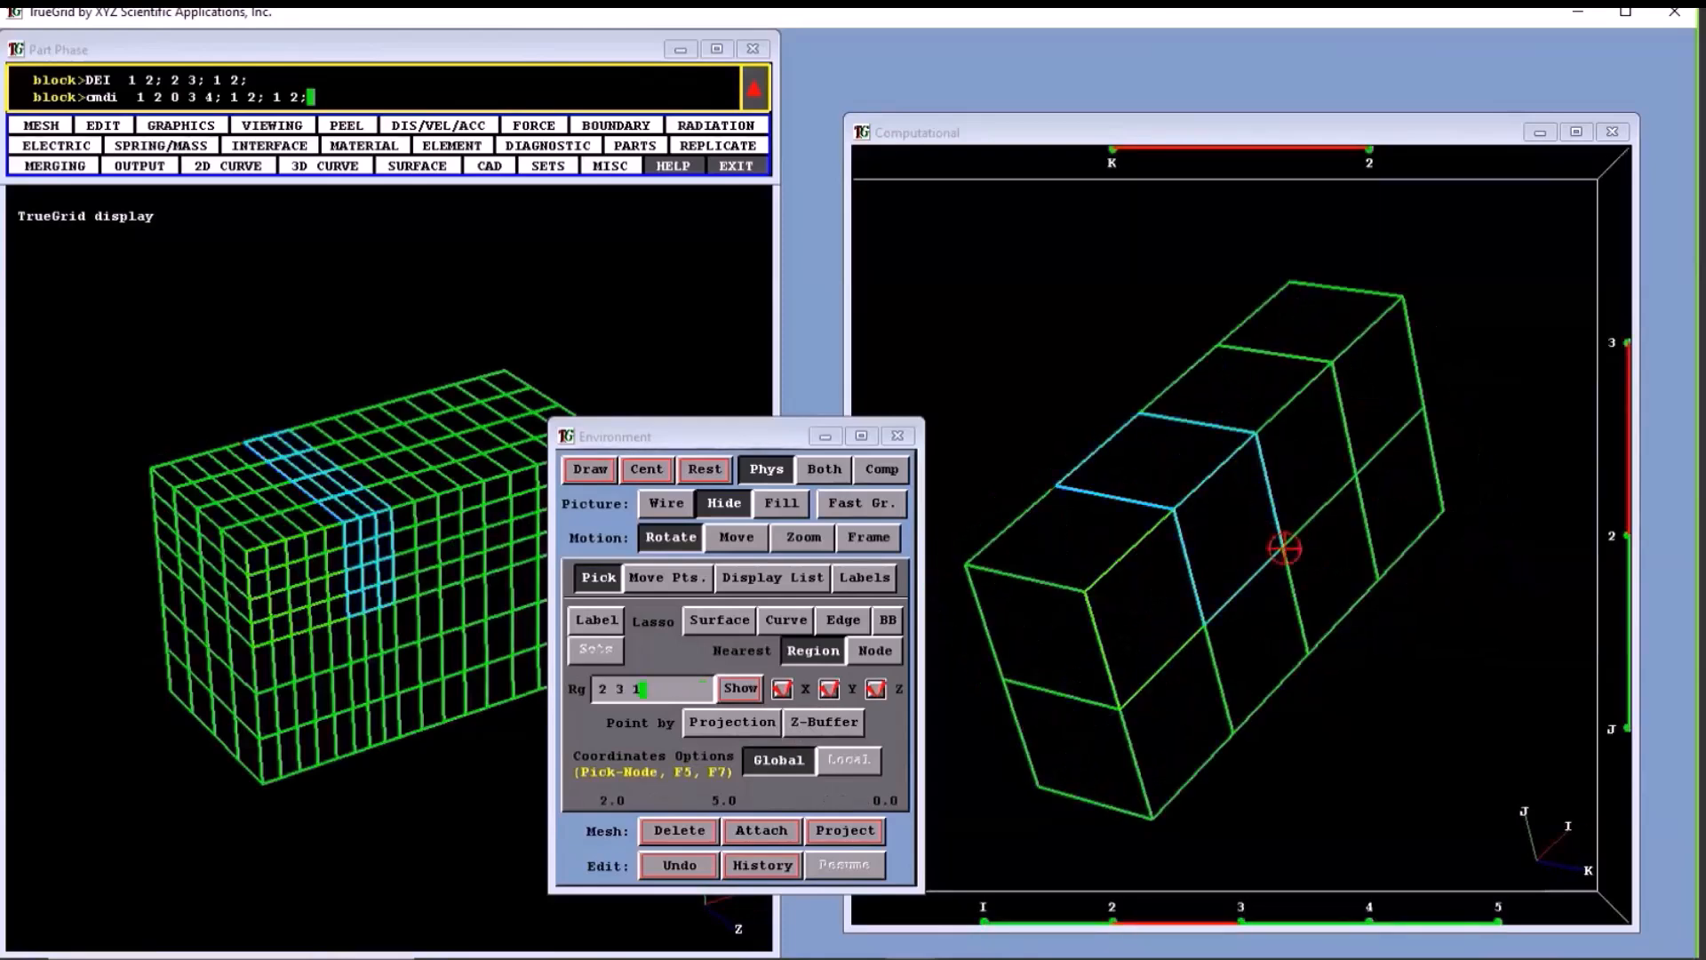
key("F2")
left_click_drag(251, 453, 458, 624)
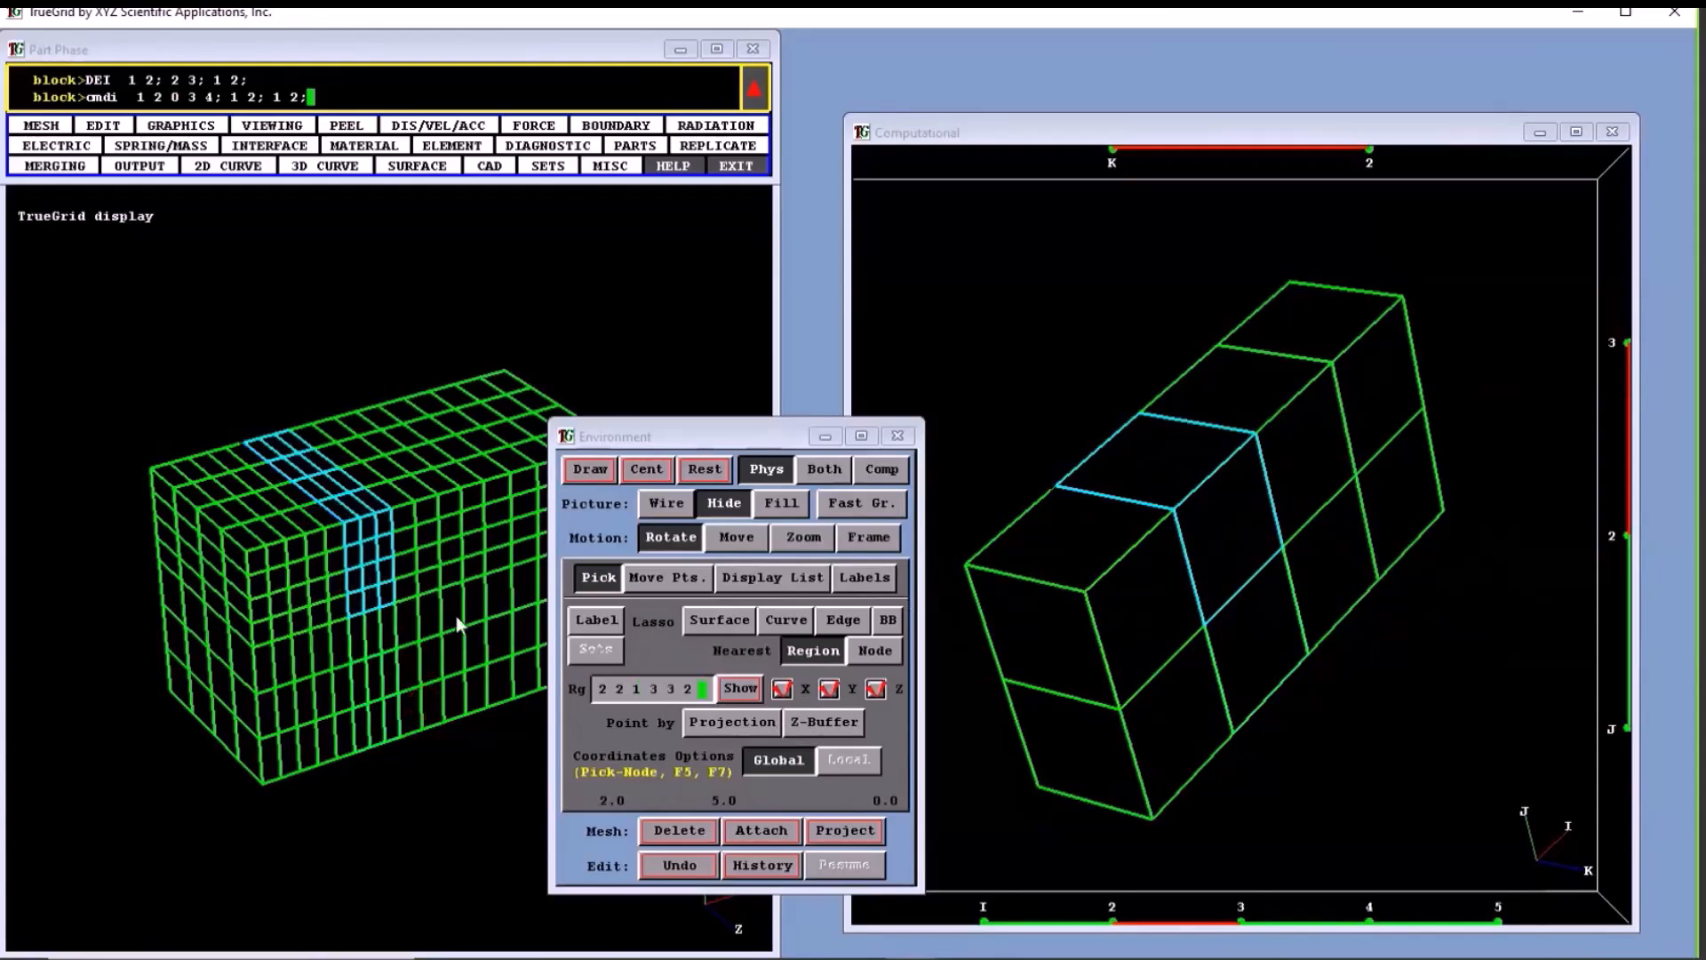